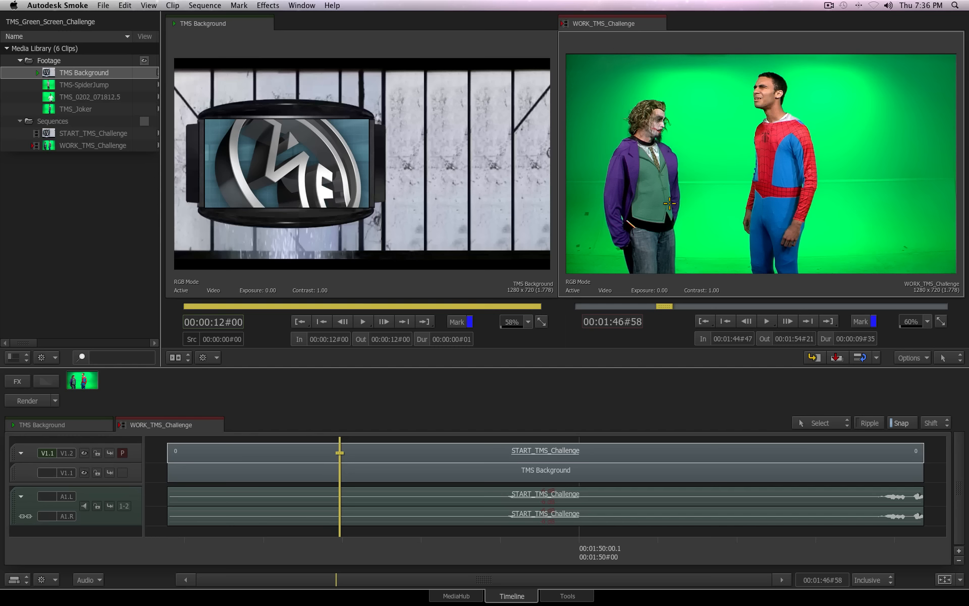
Scrub through the WORK_TMS_Challenge sequence and compare the green-screen clip on the upper track with the TMS Background clip below
{"action": "left_click_drag", "start_coordinate": [333, 534], "coordinate": [564, 535]}
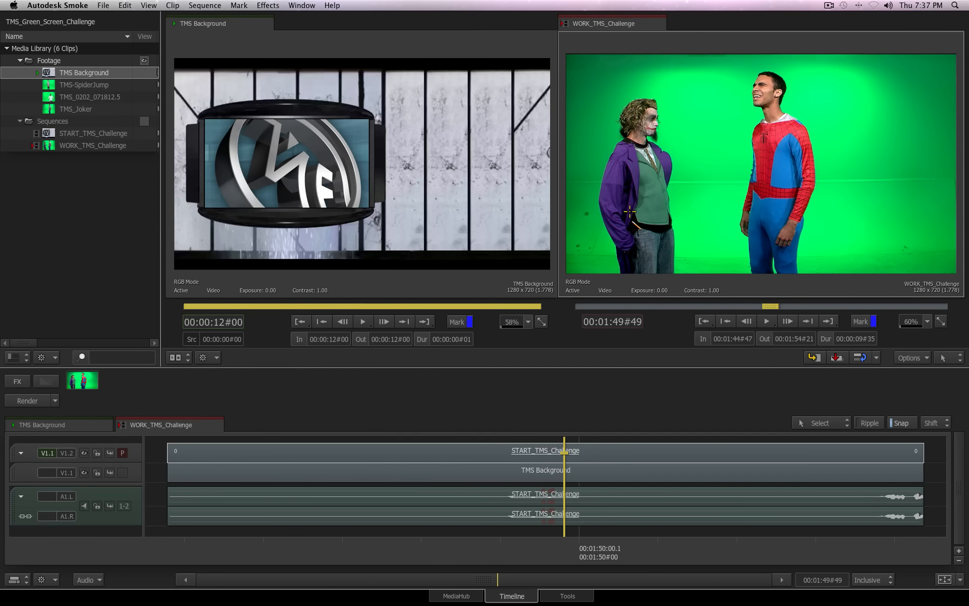
{"action": "left_click_drag", "start_coordinate": [534, 548], "coordinate": [618, 479]}
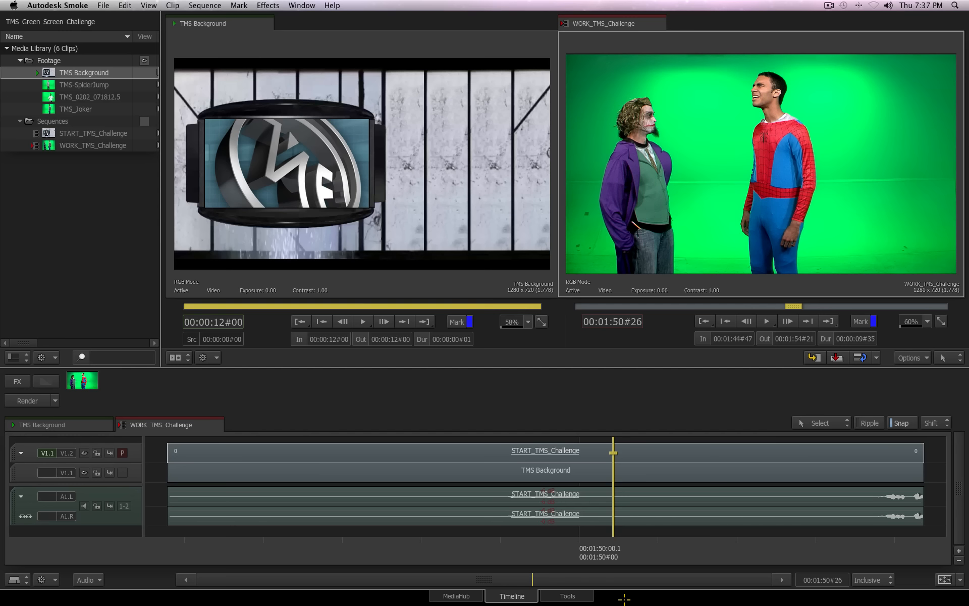
{"action": "left_click_drag", "start_coordinate": [614, 556], "coordinate": [434, 558]}
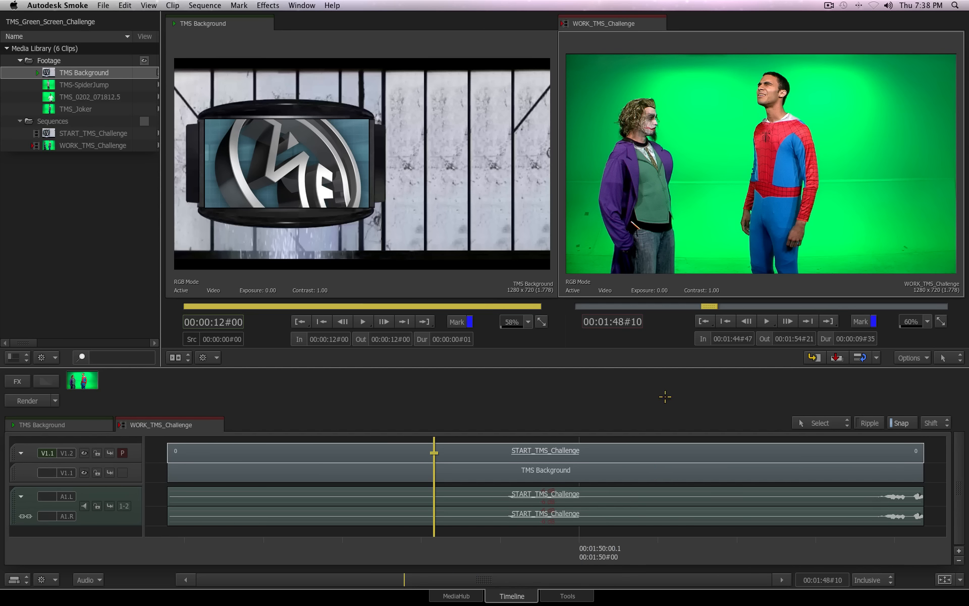
{"action": "left_click", "coordinate": [587, 455]}
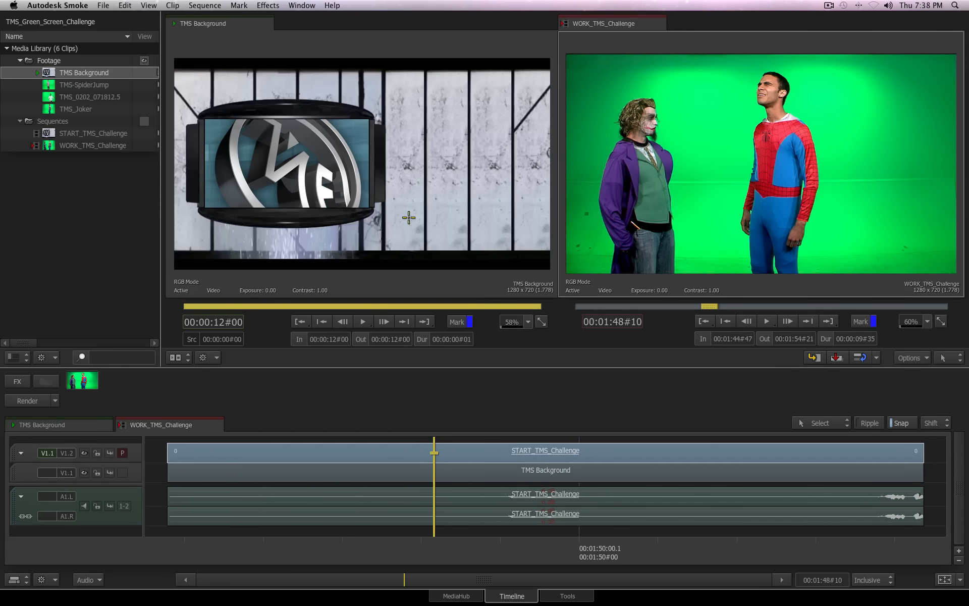
{"action": "left_click", "coordinate": [435, 472]}
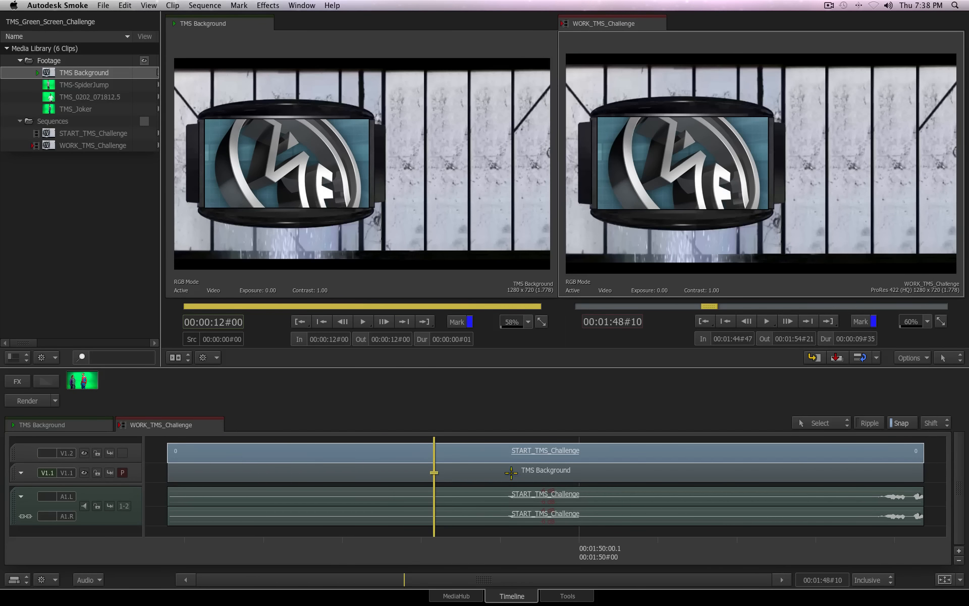
{"action": "left_click_drag", "start_coordinate": [431, 552], "coordinate": [298, 566]}
{"action": "key", "text": "Up"}
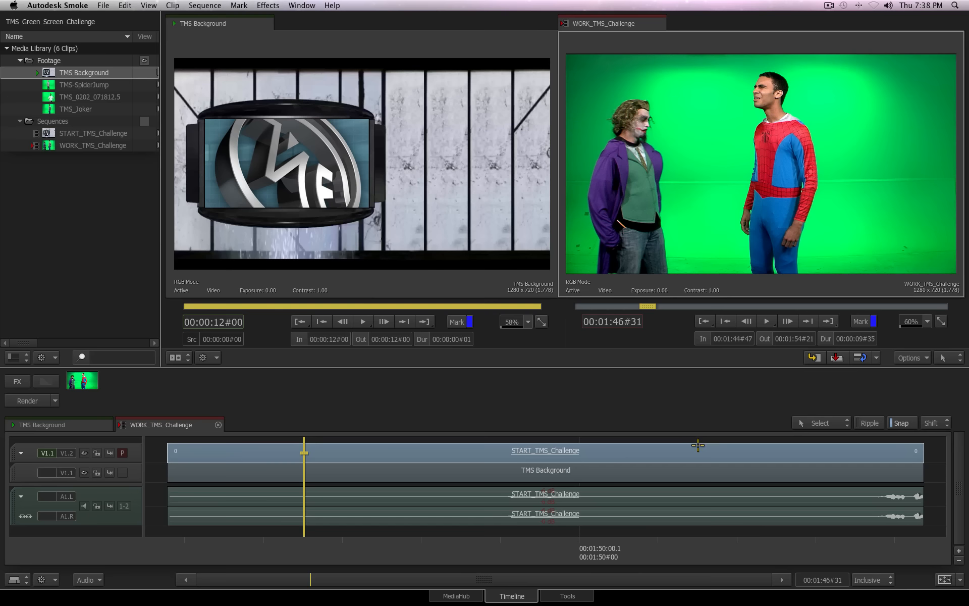
Try an Axis effect with the MasterK keyer on the START_TMS_Challenge video clip, and remove the effect
{"action": "left_click", "coordinate": [17, 381]}
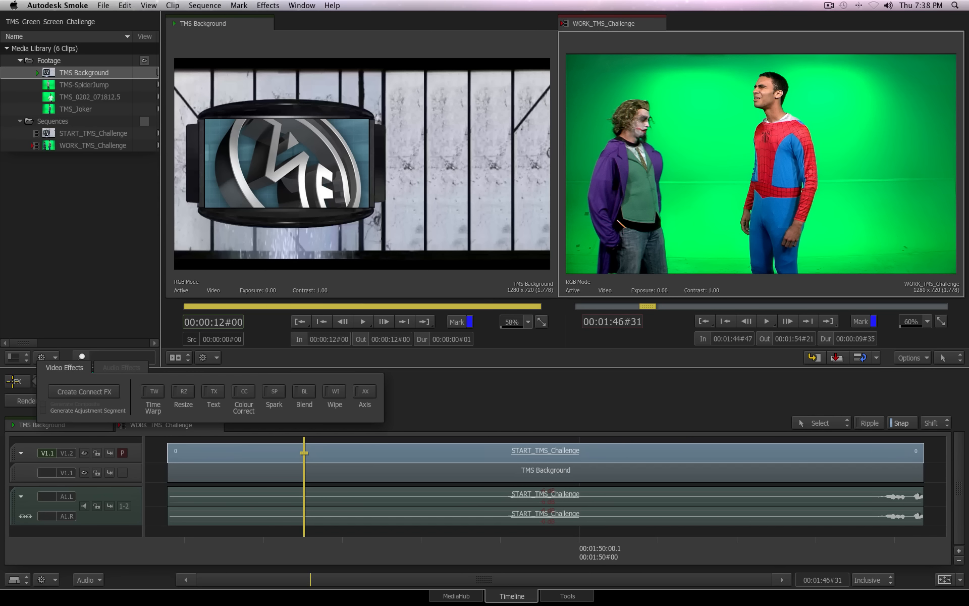
{"action": "left_click", "coordinate": [367, 393]}
{"action": "left_click", "coordinate": [92, 405]}
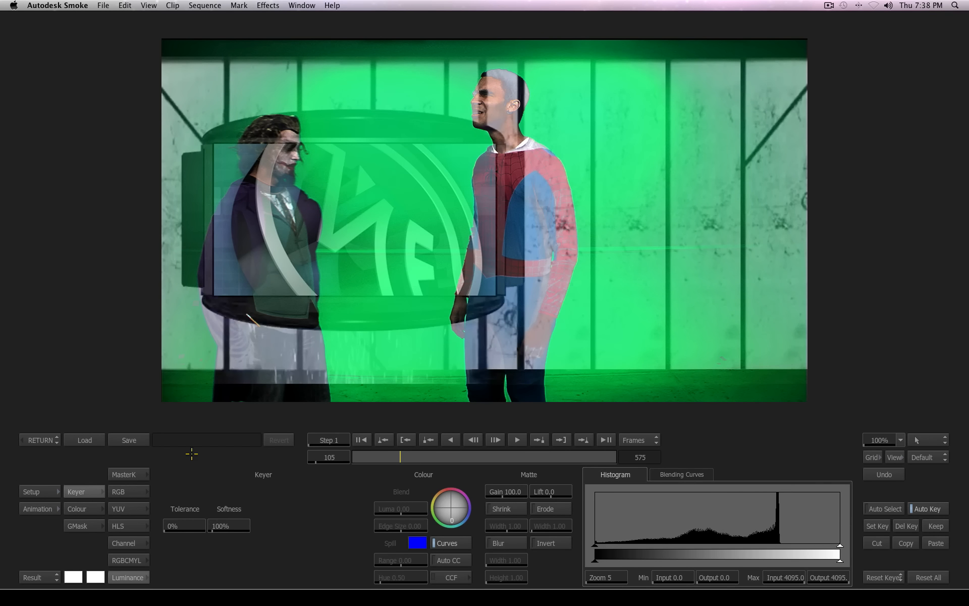
{"action": "left_click", "coordinate": [122, 474]}
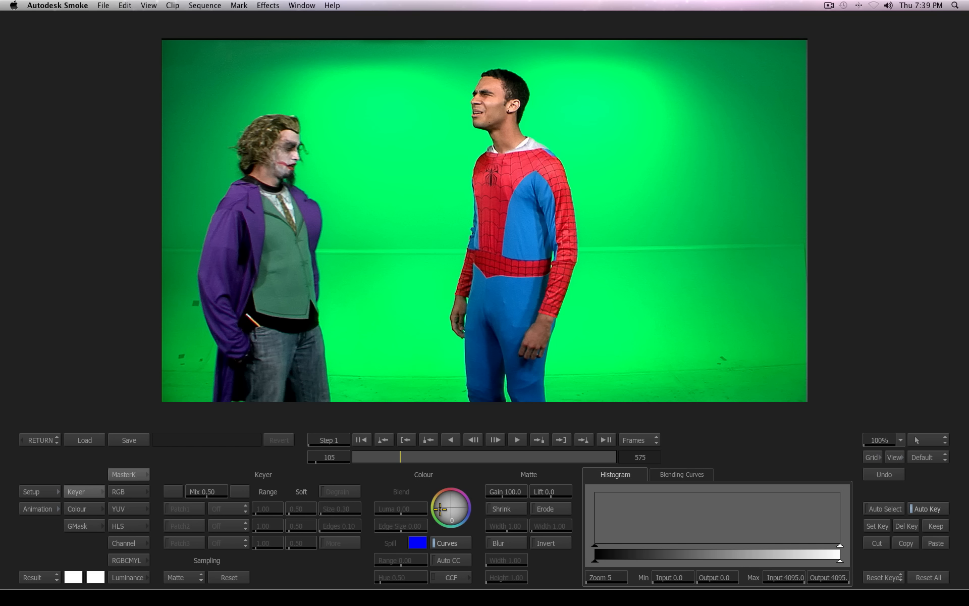
{"action": "left_click", "coordinate": [38, 440]}
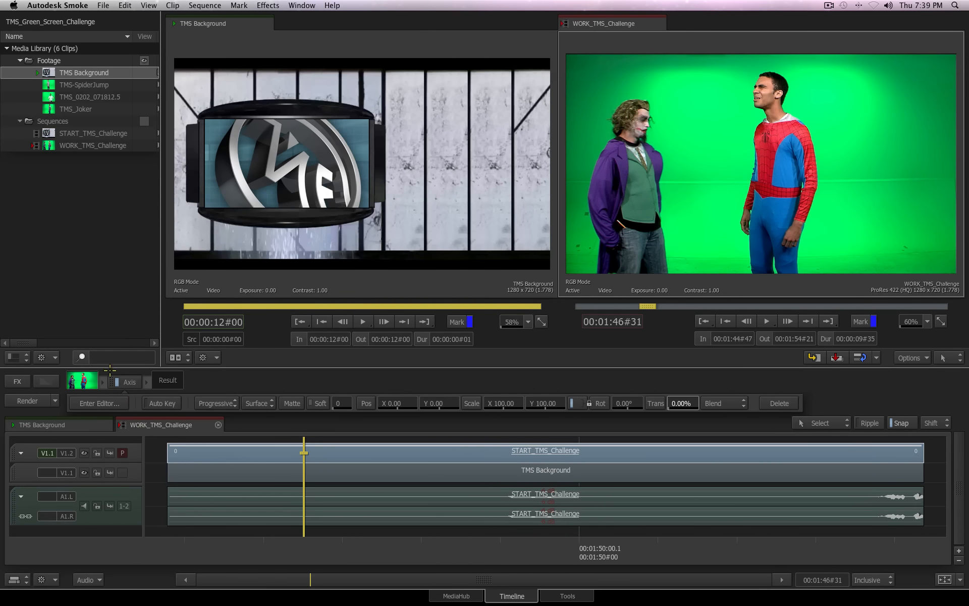
{"action": "key", "text": "d"}
{"action": "left_click", "coordinate": [126, 383]}
Create a Connect FX composite from the TMS Background and START_TMS_Challenge video clips
{"action": "left_click", "coordinate": [391, 466]}
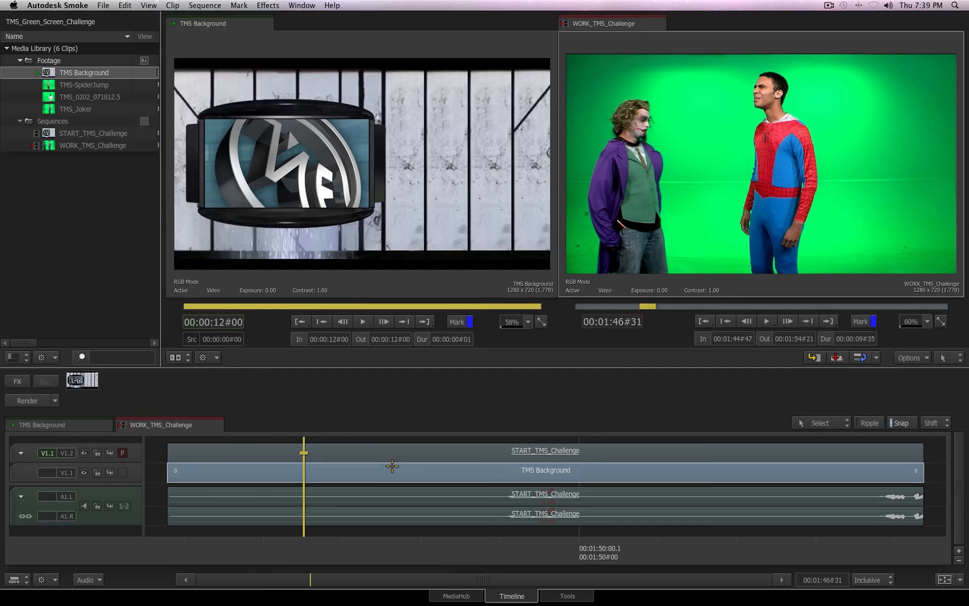
{"action": "left_click", "coordinate": [339, 454], "text": "shift"}
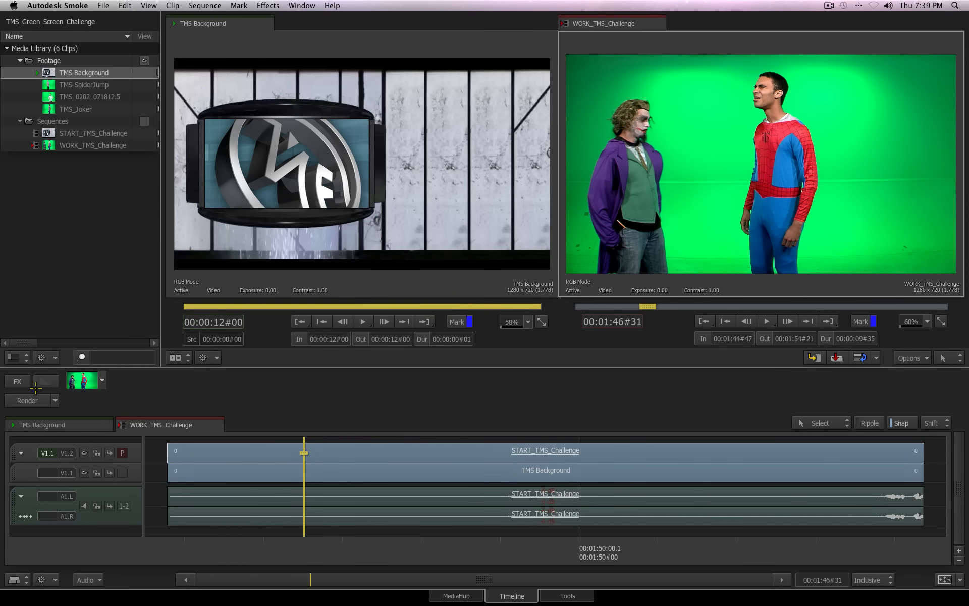
{"action": "left_click", "coordinate": [17, 382]}
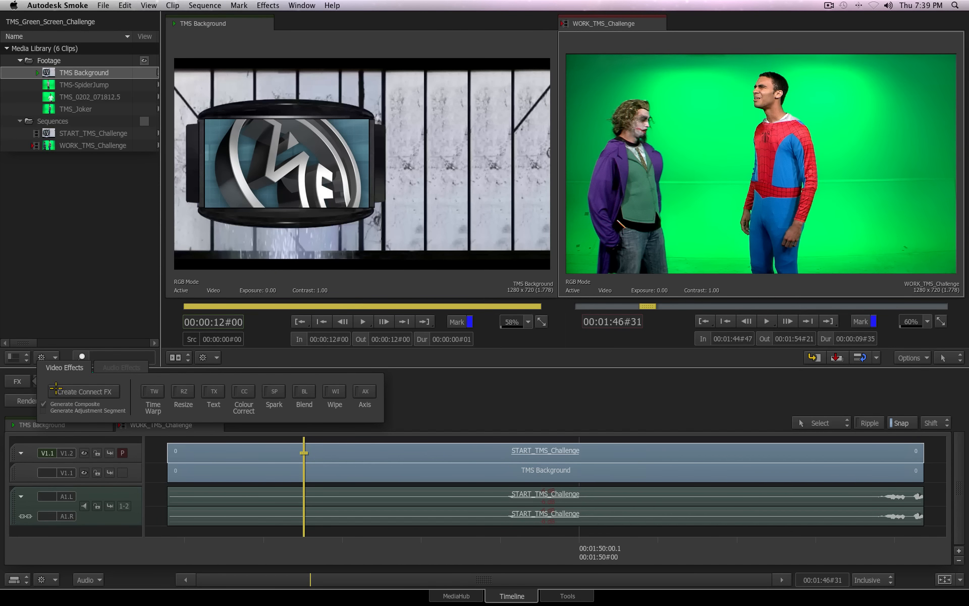
{"action": "left_click", "coordinate": [81, 392]}
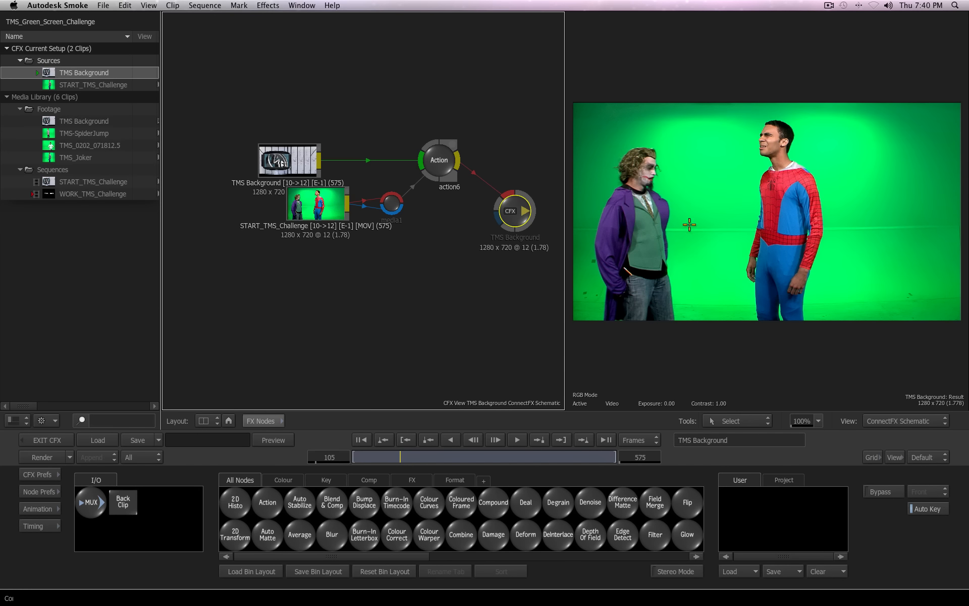
Open the Action node's settings, return to the FX nodes, and move the START_TMS_Challenge source node away from the other nodes
{"action": "left_click", "coordinate": [296, 231]}
{"action": "double_click", "coordinate": [439, 160]}
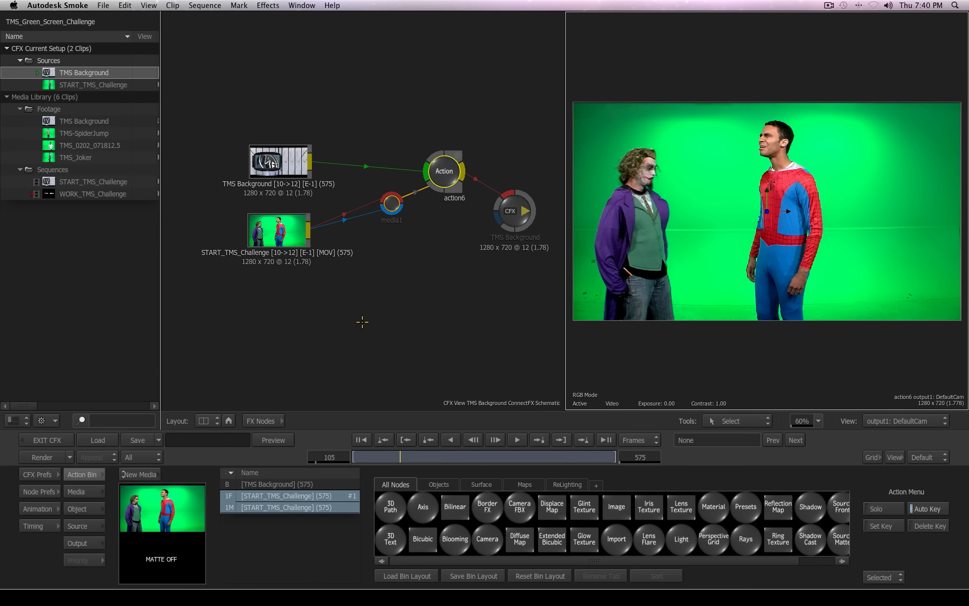
{"action": "left_click", "coordinate": [264, 421]}
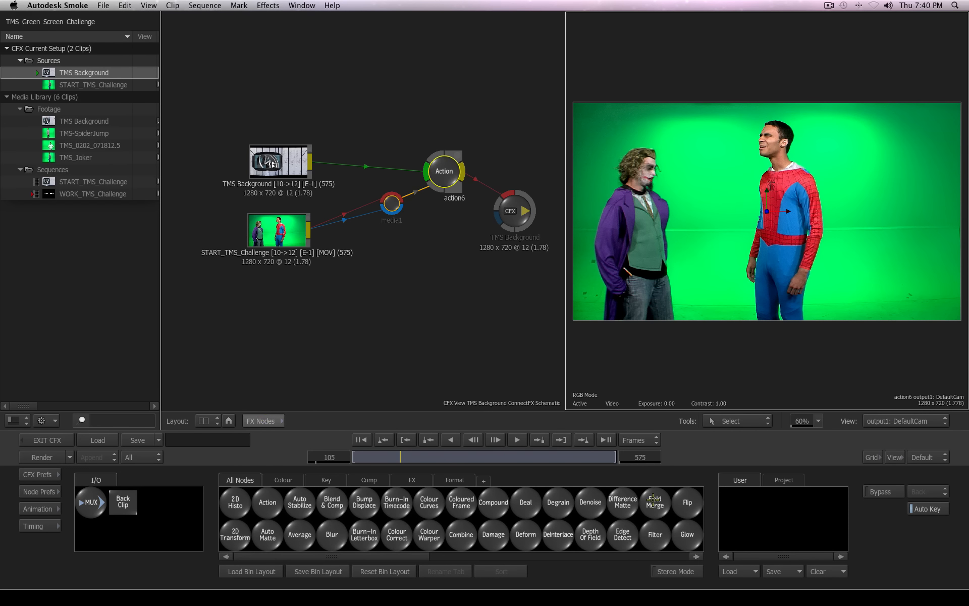
{"action": "left_click_drag", "start_coordinate": [399, 556], "coordinate": [280, 556]}
{"action": "left_click_drag", "start_coordinate": [279, 230], "coordinate": [224, 283]}
Browse the FX node collection, including the nodes starting with M
{"action": "key", "text": "m"}
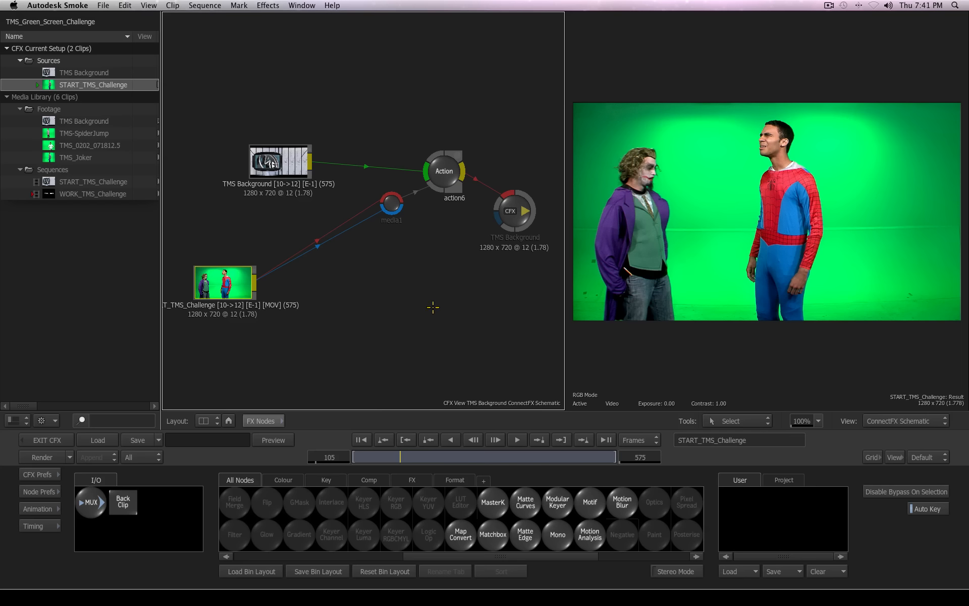
{"action": "left_click", "coordinate": [464, 535]}
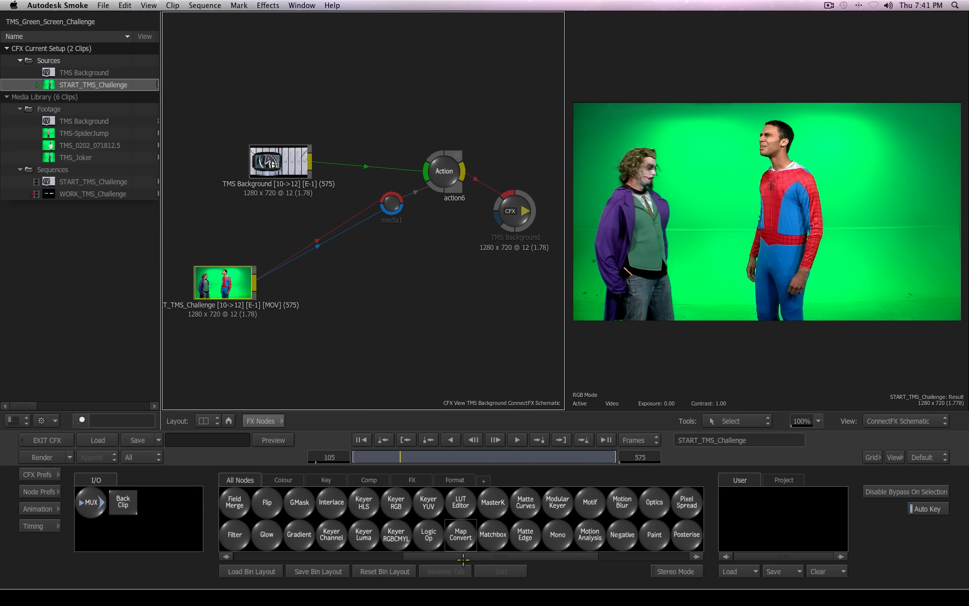
{"action": "left_click_drag", "start_coordinate": [464, 557], "coordinate": [321, 557]}
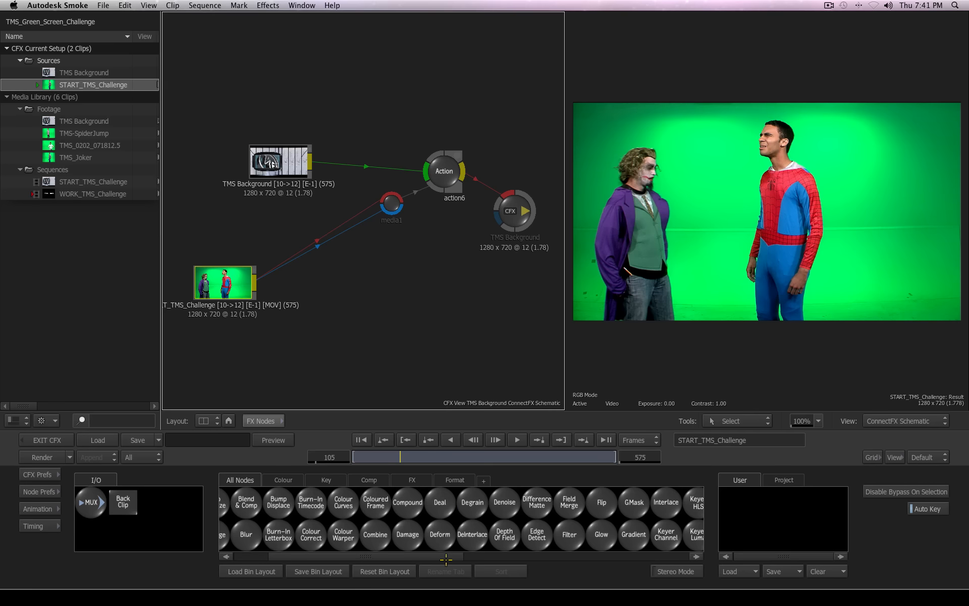
{"action": "left_click_drag", "start_coordinate": [427, 555], "coordinate": [389, 564]}
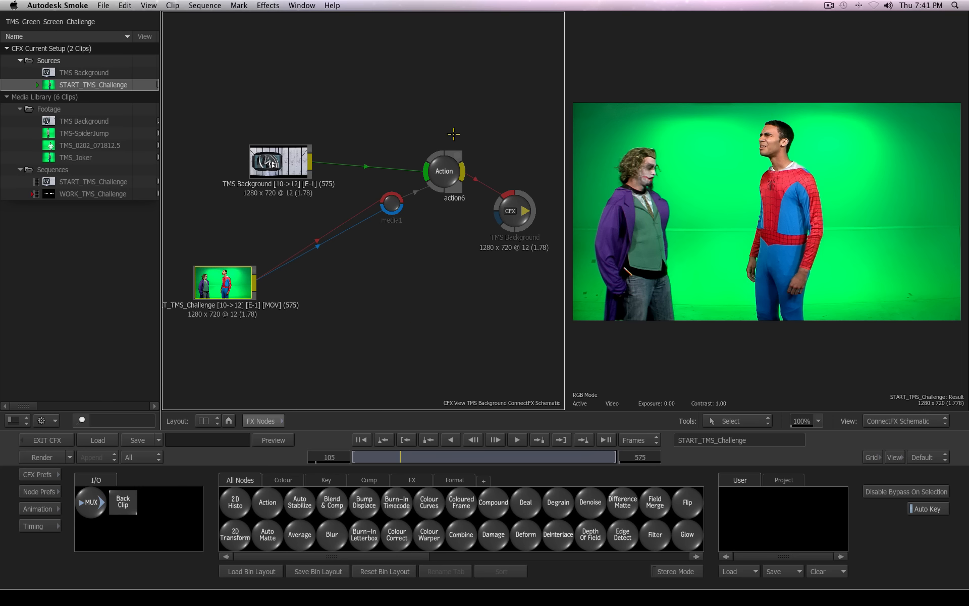
Rearrange the Action node and the TMS Background source node in the Connect FX schematic
{"action": "left_click", "coordinate": [439, 172]}
{"action": "mouse_move", "coordinate": [439, 171]}
{"action": "left_mouse_down"}
{"action": "mouse_move", "coordinate": [444, 150]}
{"action": "mouse_move", "coordinate": [447, 170]}
{"action": "left_mouse_up"}
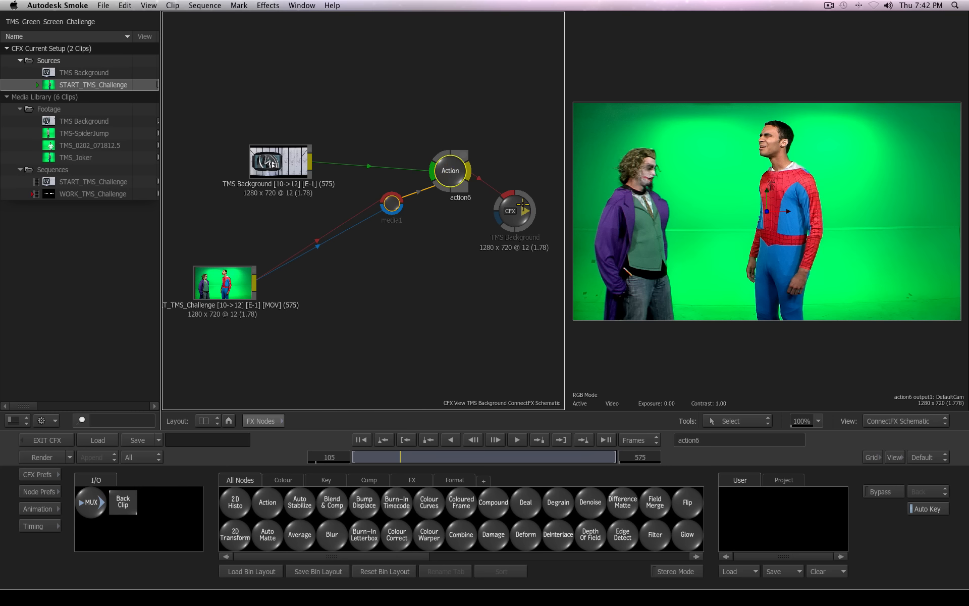
{"action": "left_click", "coordinate": [452, 167]}
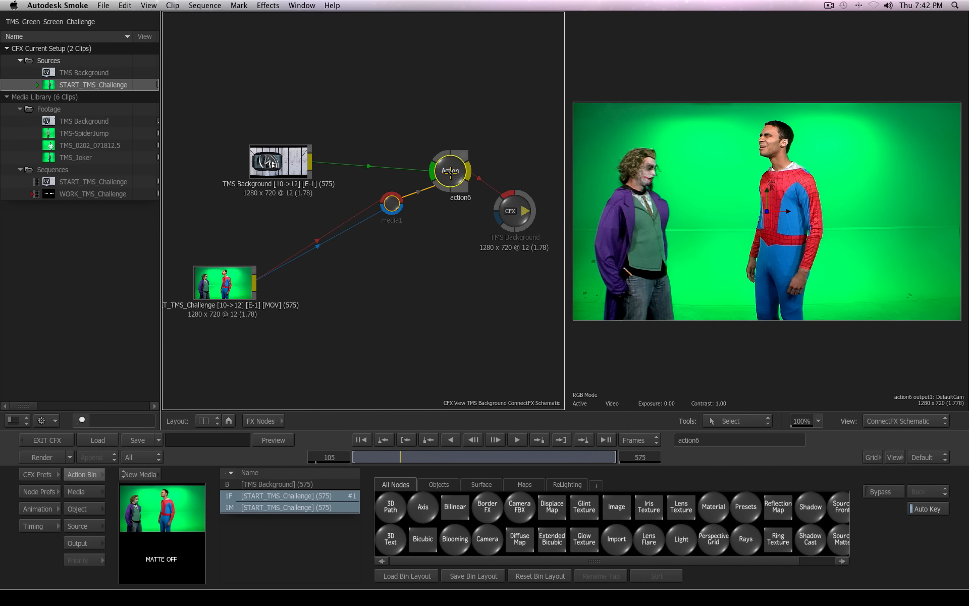
{"action": "mouse_move", "coordinate": [451, 169]}
{"action": "left_mouse_down"}
{"action": "mouse_move", "coordinate": [461, 153]}
{"action": "mouse_move", "coordinate": [447, 178]}
{"action": "left_mouse_up"}
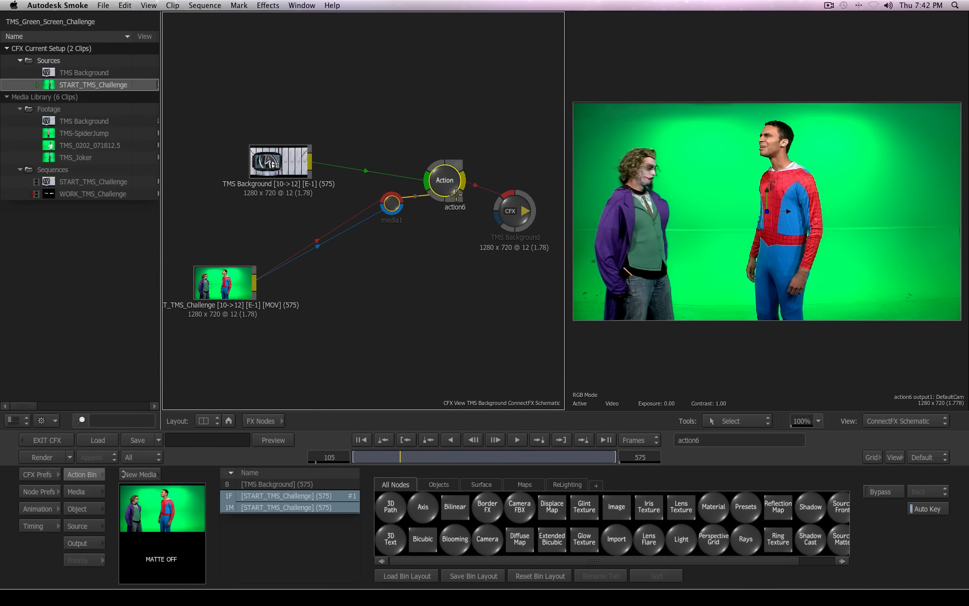
{"action": "left_click_drag", "start_coordinate": [281, 164], "coordinate": [265, 142]}
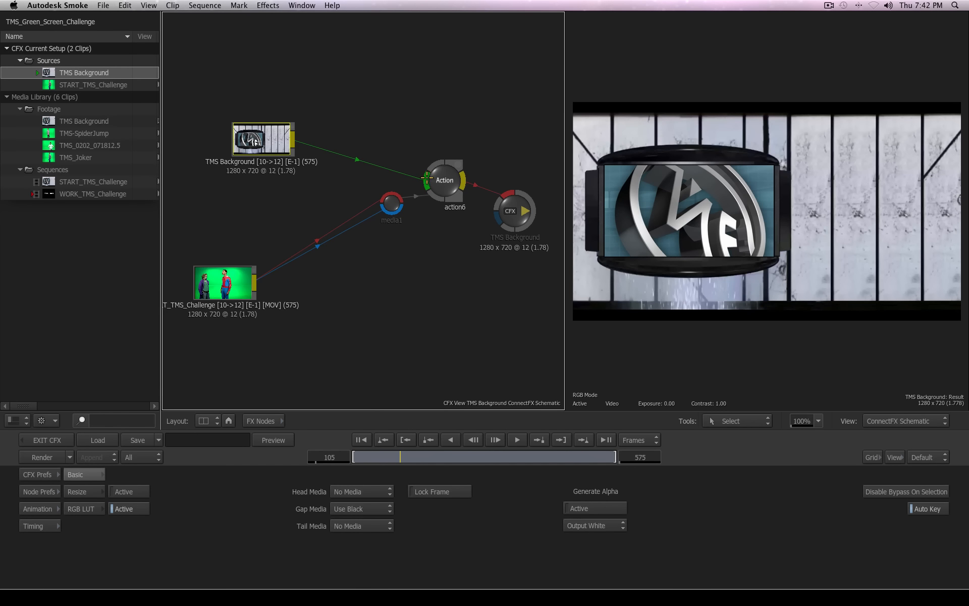
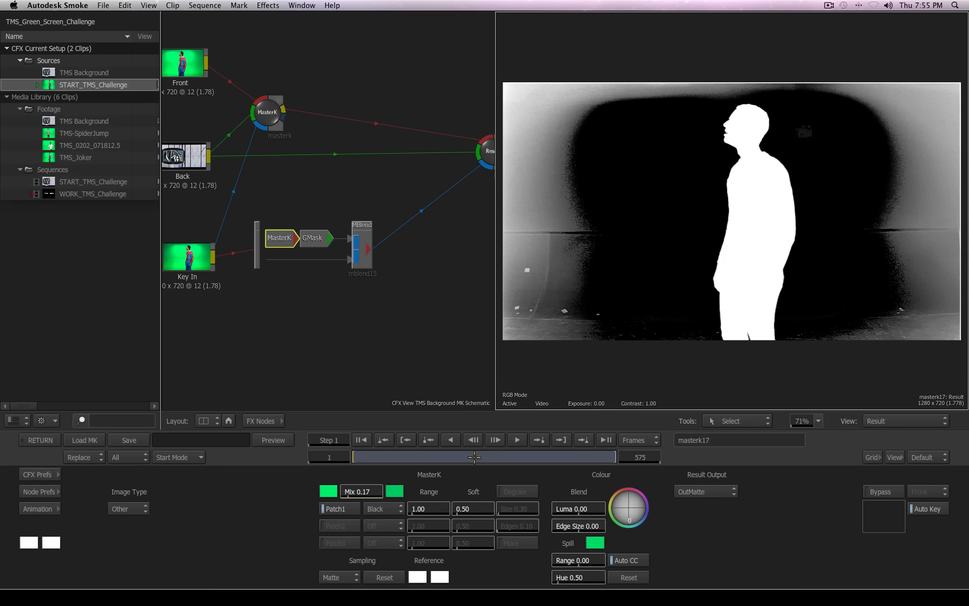
Check the matte across the clip and draw a closed garbage mask in the GMask node around the Spider-Man figure
{"action": "left_click", "coordinate": [378, 456]}
{"action": "left_click_drag", "start_coordinate": [384, 455], "coordinate": [228, 439]}
{"action": "left_click_drag", "start_coordinate": [363, 452], "coordinate": [236, 477]}
{"action": "left_click", "coordinate": [313, 238]}
{"action": "left_click", "coordinate": [695, 457]}
{"action": "left_click", "coordinate": [710, 360]}
{"action": "left_click", "coordinate": [699, 282]}
{"action": "left_click", "coordinate": [699, 193]}
{"action": "left_click", "coordinate": [704, 115]}
{"action": "left_click", "coordinate": [763, 97]}
{"action": "left_click", "coordinate": [811, 260]}
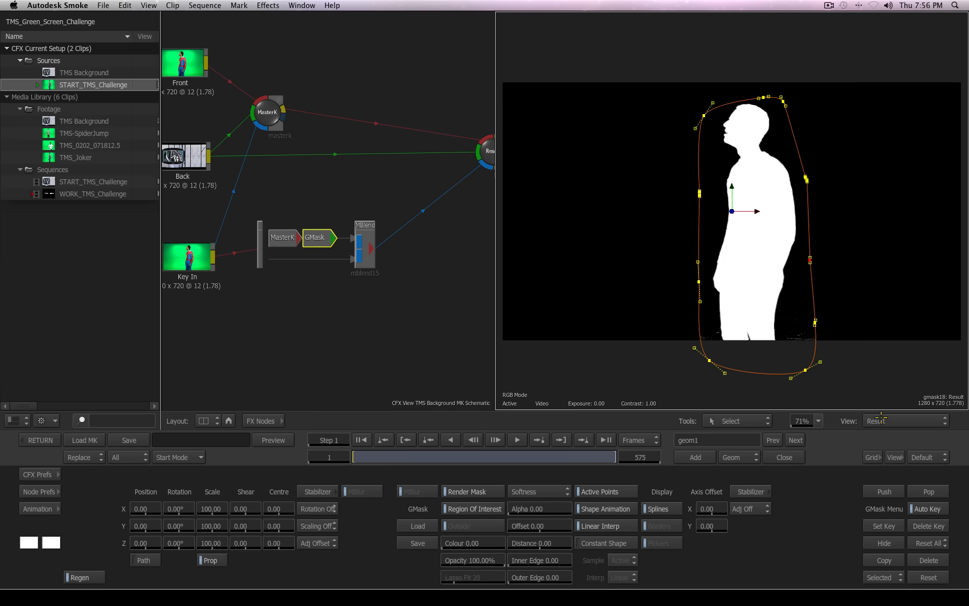
Delete the surplus mask point beside the Spider-Man figure's head and return to the Select tool
{"action": "left_click", "coordinate": [739, 421]}
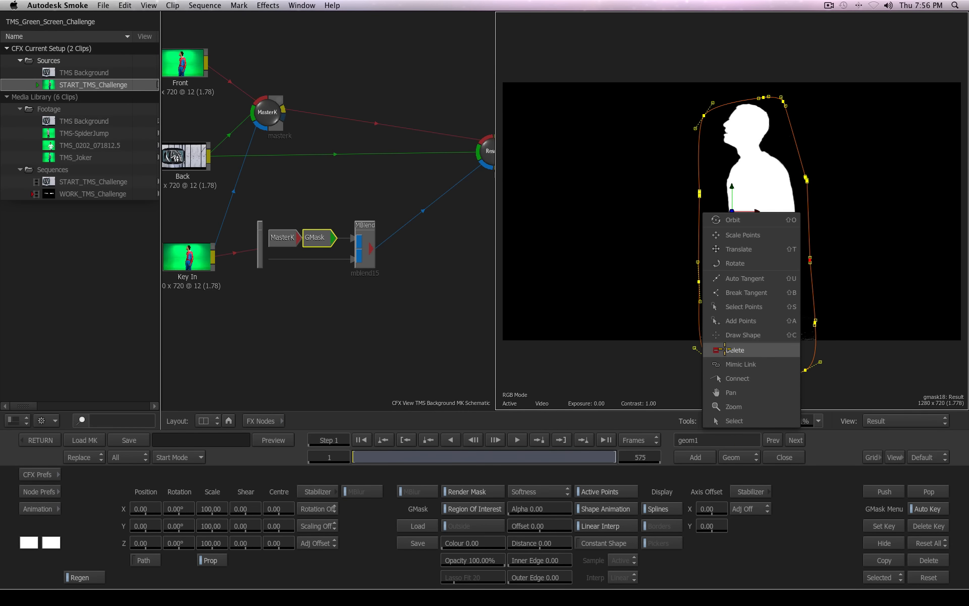
{"action": "left_click", "coordinate": [724, 350]}
{"action": "left_click", "coordinate": [783, 102]}
{"action": "left_click", "coordinate": [739, 421]}
{"action": "left_click", "coordinate": [731, 421]}
Reposition the mask's top point and lower points to fit the outline more closely around the Spider-Man figure
{"action": "left_click_drag", "start_coordinate": [764, 97], "coordinate": [773, 99]}
{"action": "left_click_drag", "start_coordinate": [709, 361], "coordinate": [714, 365]}
{"action": "left_click_drag", "start_coordinate": [805, 370], "coordinate": [787, 368]}
{"action": "left_click_drag", "start_coordinate": [815, 323], "coordinate": [809, 322]}
{"action": "left_click", "coordinate": [606, 492]}
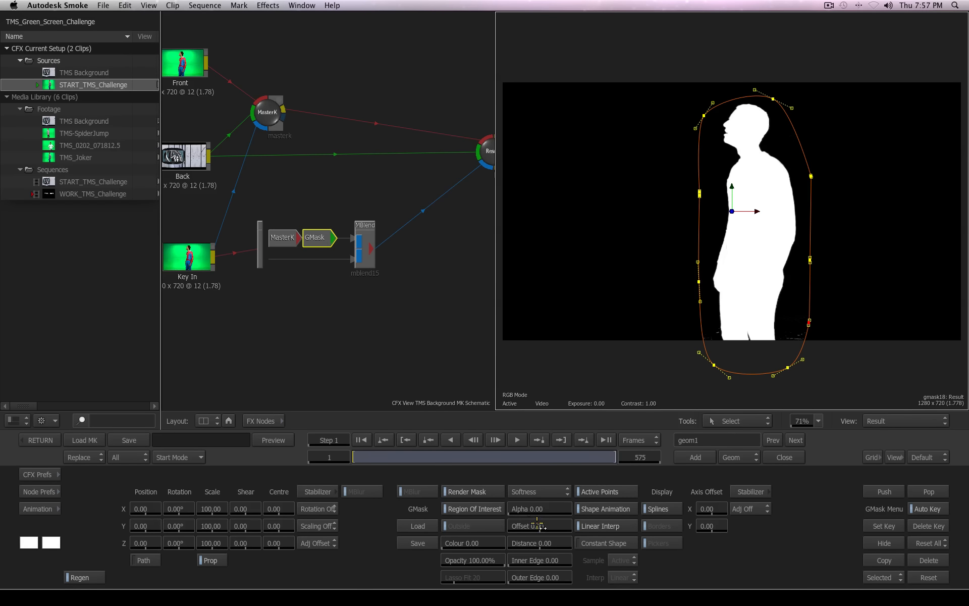
Set the garbage mask's softness offset to 11.00 and nudge its lower-left point slightly outward
{"action": "mouse_move", "coordinate": [539, 525]}
{"action": "left_mouse_down"}
{"action": "mouse_move", "coordinate": [517, 535]}
{"action": "mouse_move", "coordinate": [585, 527]}
{"action": "mouse_move", "coordinate": [525, 537]}
{"action": "mouse_move", "coordinate": [560, 534]}
{"action": "mouse_move", "coordinate": [540, 530]}
{"action": "left_mouse_up"}
{"action": "left_click", "coordinate": [540, 491]}
{"action": "left_click", "coordinate": [540, 504]}
{"action": "left_click_drag", "start_coordinate": [714, 364], "coordinate": [711, 366]}
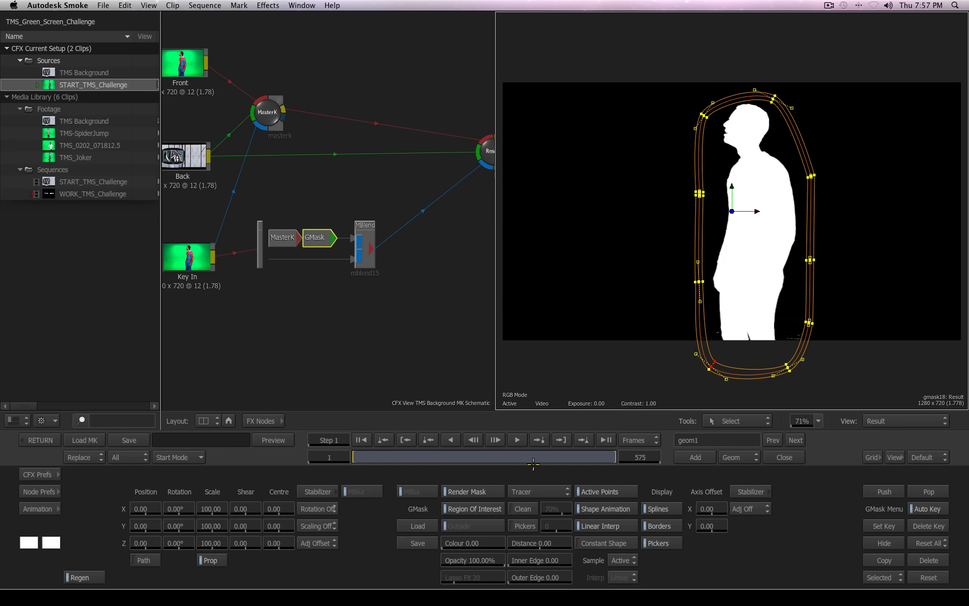
{"action": "left_click", "coordinate": [520, 490]}
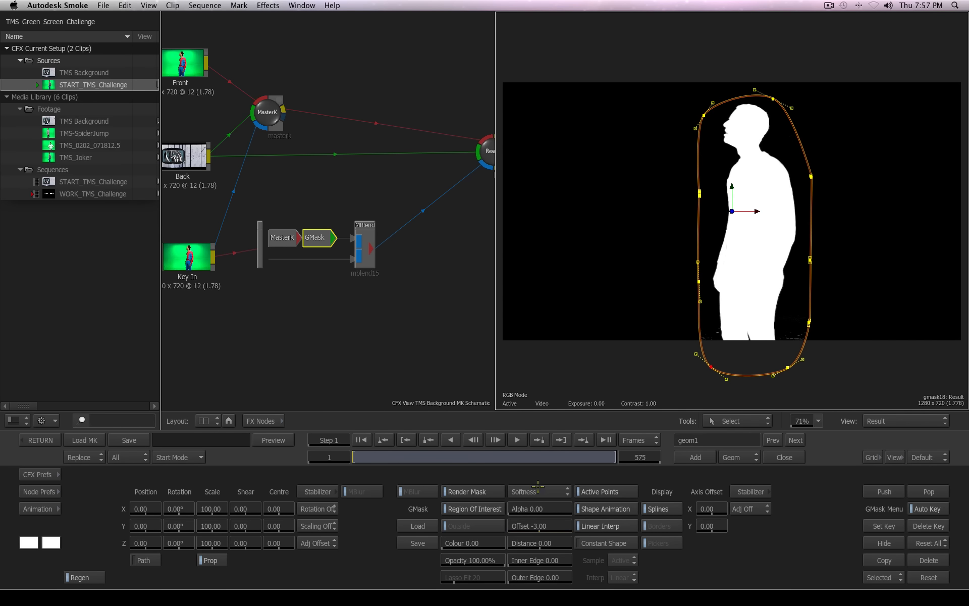
{"action": "left_click_drag", "start_coordinate": [545, 525], "coordinate": [554, 525]}
Reshape the lower mask points at frame 550 to follow the Spider-Man figure's legs
{"action": "left_click_drag", "start_coordinate": [357, 457], "coordinate": [583, 468]}
{"action": "left_click_drag", "start_coordinate": [698, 282], "coordinate": [693, 280]}
{"action": "left_click_drag", "start_coordinate": [710, 366], "coordinate": [719, 355]}
{"action": "left_click_drag", "start_coordinate": [787, 368], "coordinate": [774, 352]}
{"action": "left_click", "coordinate": [803, 320]}
{"action": "left_click_drag", "start_coordinate": [804, 320], "coordinate": [789, 318]}
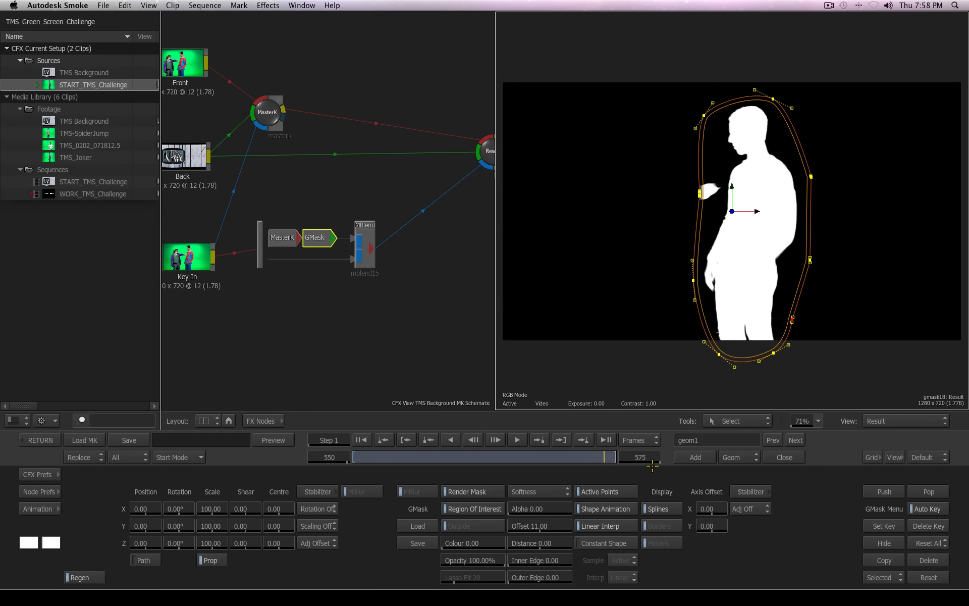
Keyframe the mask's lower-left points outward toward frame 563 to enclose the Spider-Man figure's extended leg
{"action": "mouse_move", "coordinate": [598, 457]}
{"action": "left_mouse_down"}
{"action": "mouse_move", "coordinate": [318, 467]}
{"action": "mouse_move", "coordinate": [613, 458]}
{"action": "left_mouse_up"}
{"action": "left_click_drag", "start_coordinate": [698, 281], "coordinate": [683, 288]}
{"action": "left_click_drag", "start_coordinate": [712, 366], "coordinate": [677, 365]}
{"action": "left_click_drag", "start_coordinate": [610, 456], "coordinate": [612, 457]}
{"action": "left_click_drag", "start_coordinate": [684, 361], "coordinate": [675, 357]}
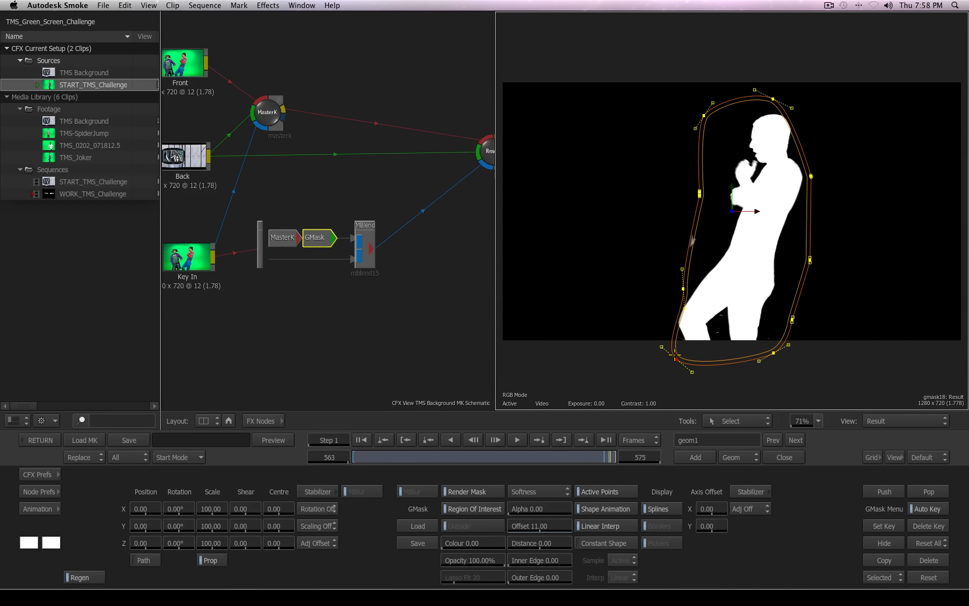
{"action": "left_click_drag", "start_coordinate": [683, 288], "coordinate": [681, 289]}
Refine the mask's leg, shoulder and head points around frame 568 to follow the Spider-Man figure's movement
{"action": "left_click_drag", "start_coordinate": [611, 457], "coordinate": [612, 458]}
{"action": "left_click_drag", "start_coordinate": [674, 359], "coordinate": [671, 358]}
{"action": "left_click_drag", "start_coordinate": [681, 289], "coordinate": [678, 289]}
{"action": "left_click_drag", "start_coordinate": [811, 176], "coordinate": [814, 171]}
{"action": "mouse_move", "coordinate": [613, 458]}
{"action": "left_mouse_down"}
{"action": "mouse_move", "coordinate": [602, 458]}
{"action": "mouse_move", "coordinate": [615, 458]}
{"action": "left_mouse_up"}
{"action": "left_click_drag", "start_coordinate": [773, 99], "coordinate": [784, 103]}
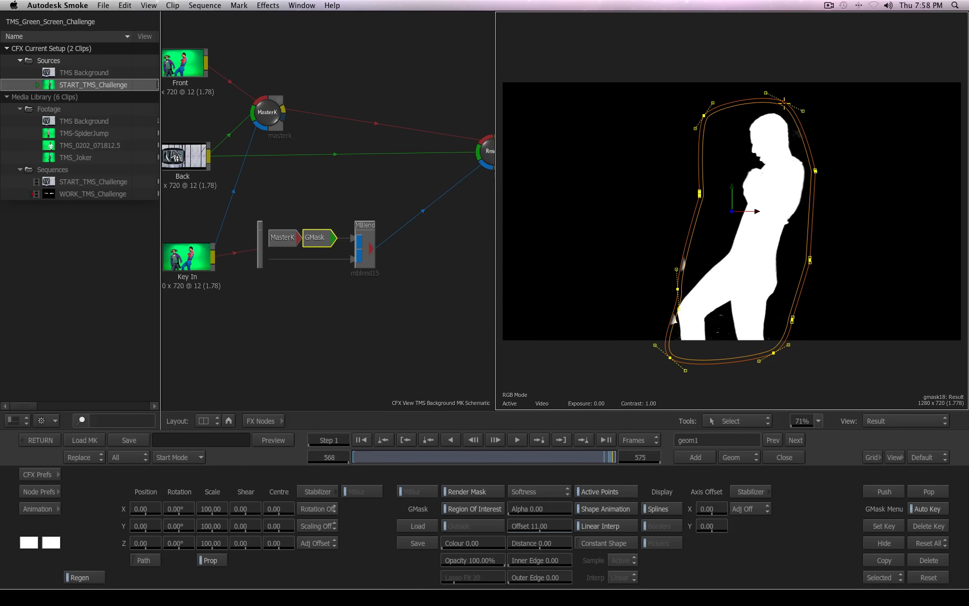
Inspect the MasterK node's matte without the garbage mask at the clip's last frame, 575
{"action": "left_click_drag", "start_coordinate": [610, 458], "coordinate": [615, 457]}
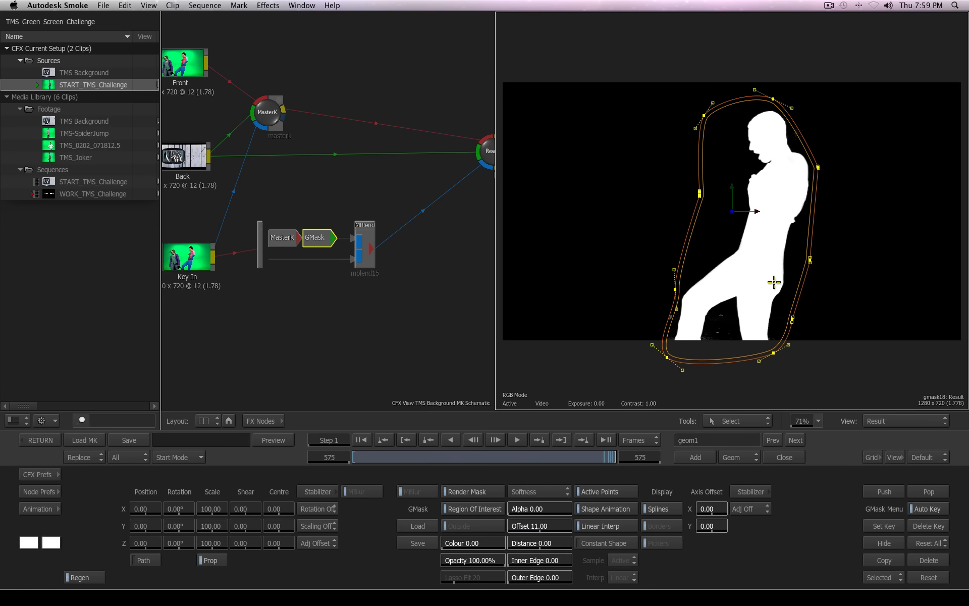
{"action": "left_click", "coordinate": [281, 237]}
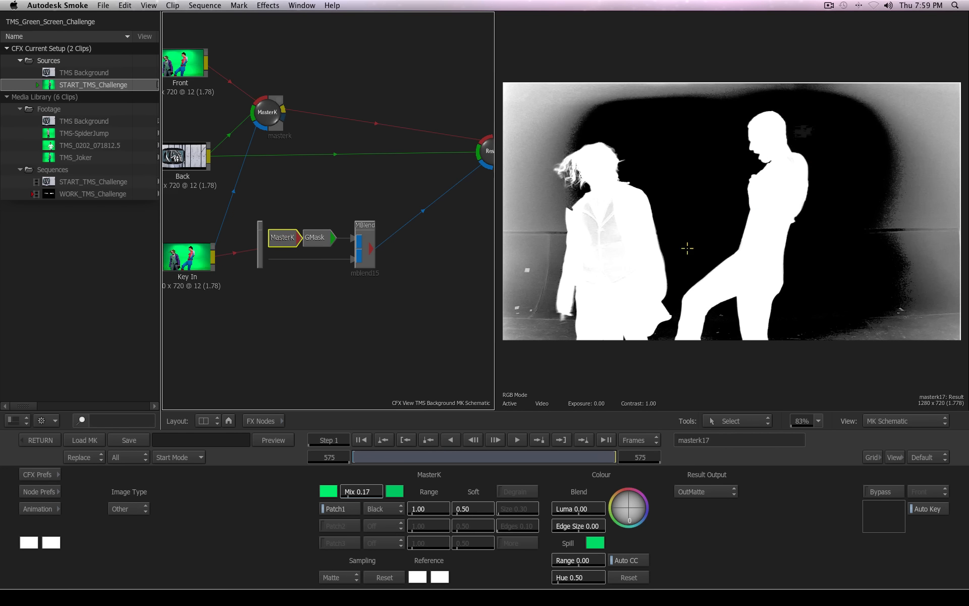
Compare the Spider-Man matte at the MasterK and GMask nodes at frame 575 to examine the garbage mask's effect
{"action": "left_click_drag", "start_coordinate": [283, 238], "coordinate": [285, 236]}
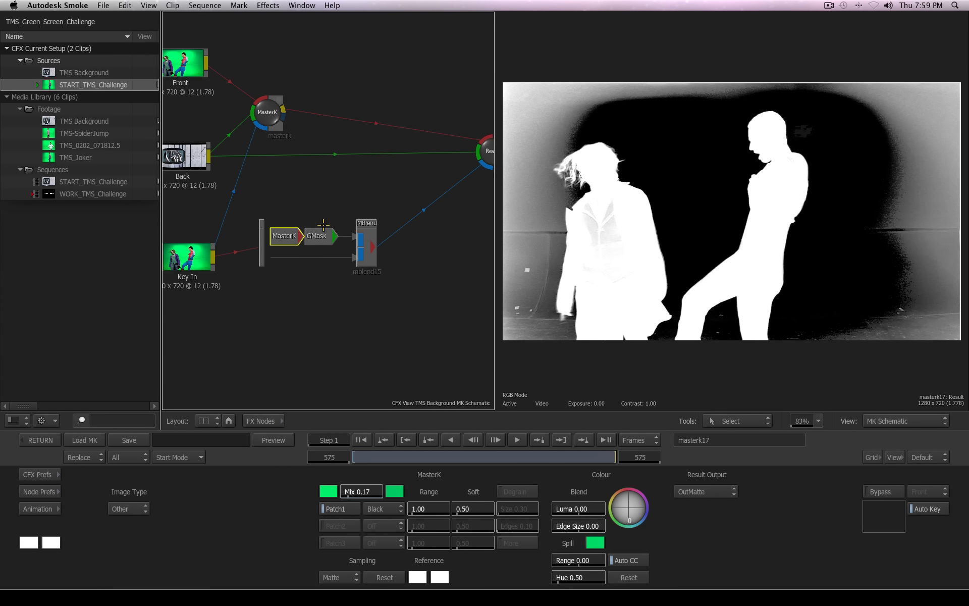
{"action": "left_click", "coordinate": [321, 236]}
{"action": "left_click", "coordinate": [291, 237]}
{"action": "left_click", "coordinate": [327, 237]}
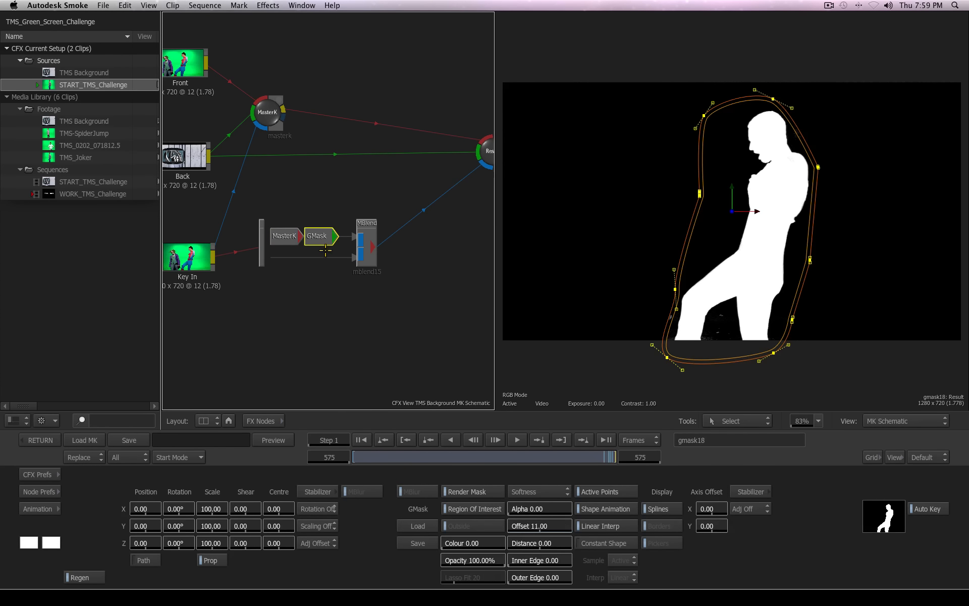
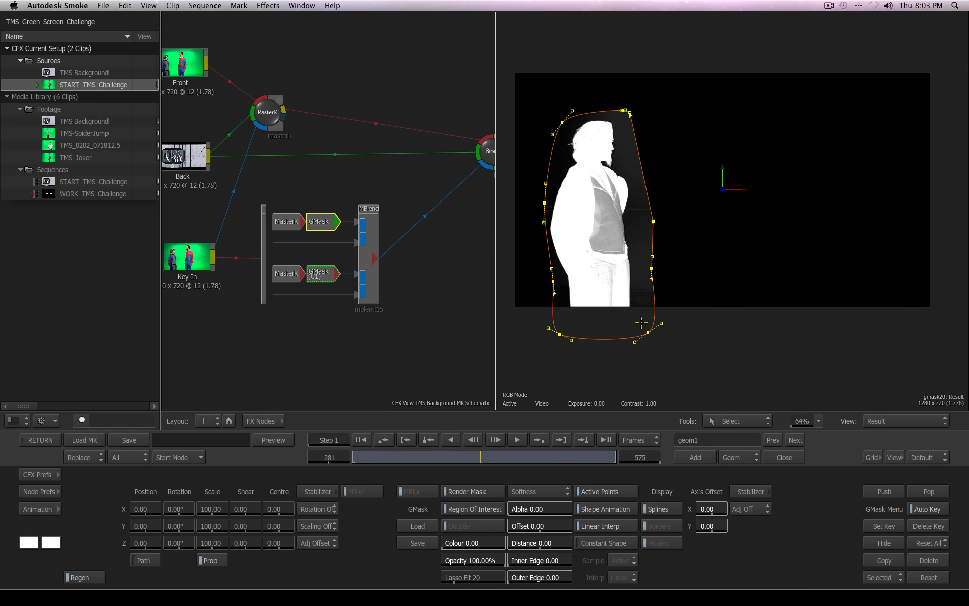
Tighten the side of the Joker's garbage mask facing Spider-Man at frame 281, adding a point near his chest and rounding the contour
{"action": "left_click_drag", "start_coordinate": [648, 332], "coordinate": [631, 335]}
{"action": "left_click_drag", "start_coordinate": [652, 218], "coordinate": [653, 231]}
{"action": "left_click", "coordinate": [643, 183]}
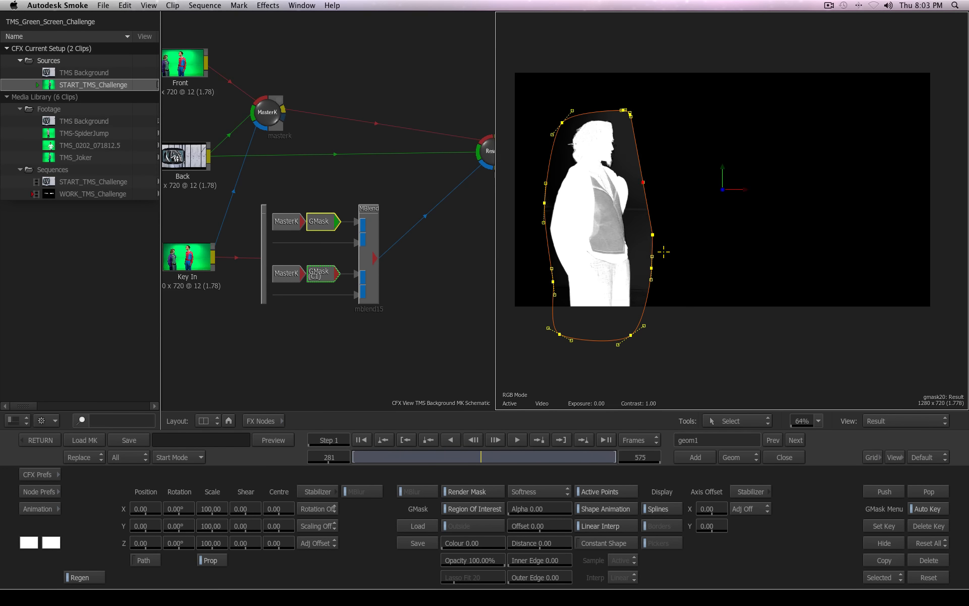
{"action": "left_click_drag", "start_coordinate": [652, 267], "coordinate": [650, 265]}
{"action": "mouse_move", "coordinate": [630, 114]}
{"action": "left_mouse_down"}
{"action": "mouse_move", "coordinate": [634, 130]}
{"action": "mouse_move", "coordinate": [619, 114]}
{"action": "left_mouse_up"}
Assign Context 1 to the Joker's GMask node and show that context in the viewer
{"action": "left_click", "coordinate": [325, 225]}
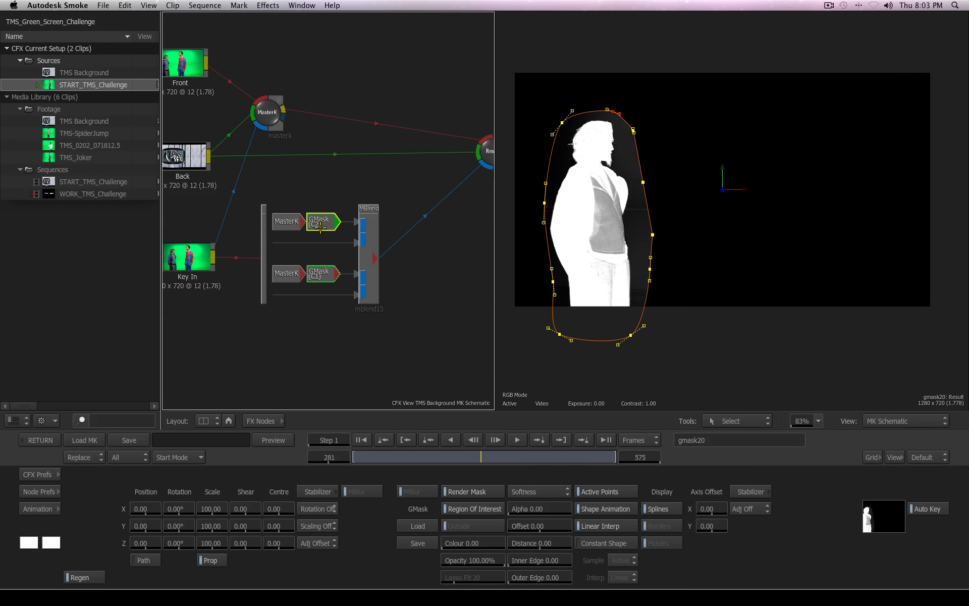
{"action": "left_click", "coordinate": [322, 273]}
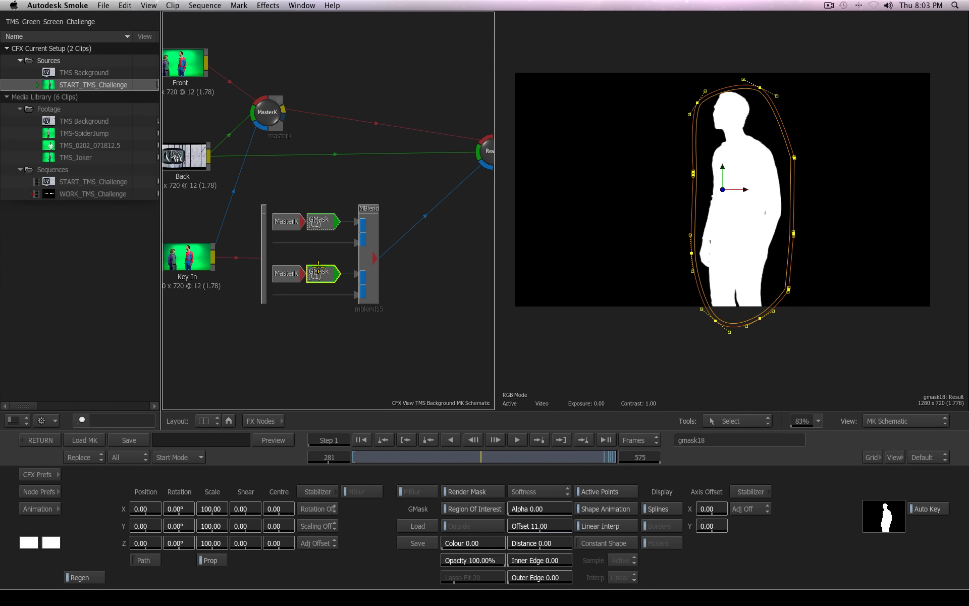
{"action": "left_click", "coordinate": [319, 269]}
{"action": "left_click", "coordinate": [322, 223]}
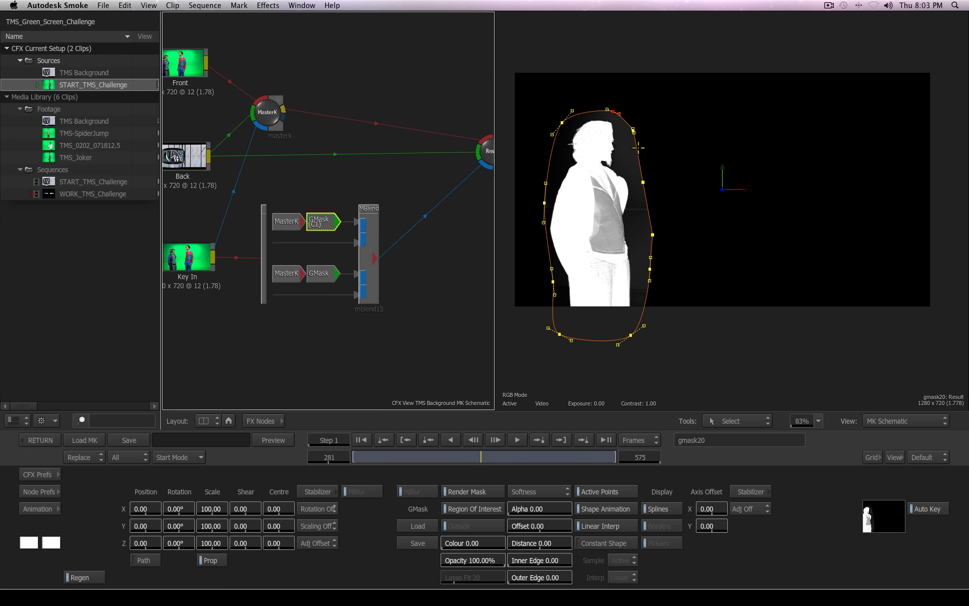
{"action": "left_click", "coordinate": [758, 113]}
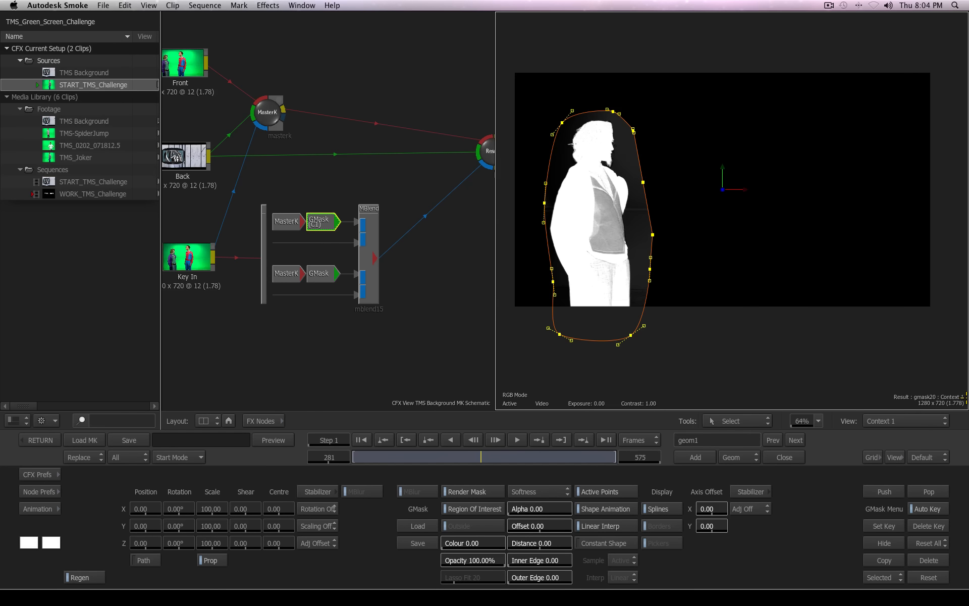
Try a Patch1 sample in the Joker's MasterK node to clean the grey area beside him, and undo it
{"action": "left_click", "coordinate": [280, 222]}
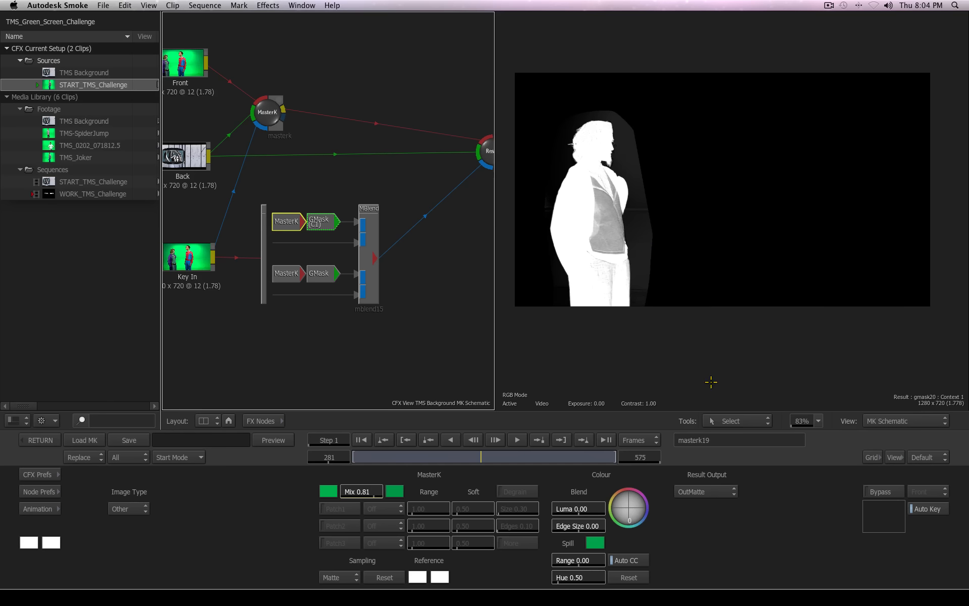
{"action": "left_click", "coordinate": [337, 577]}
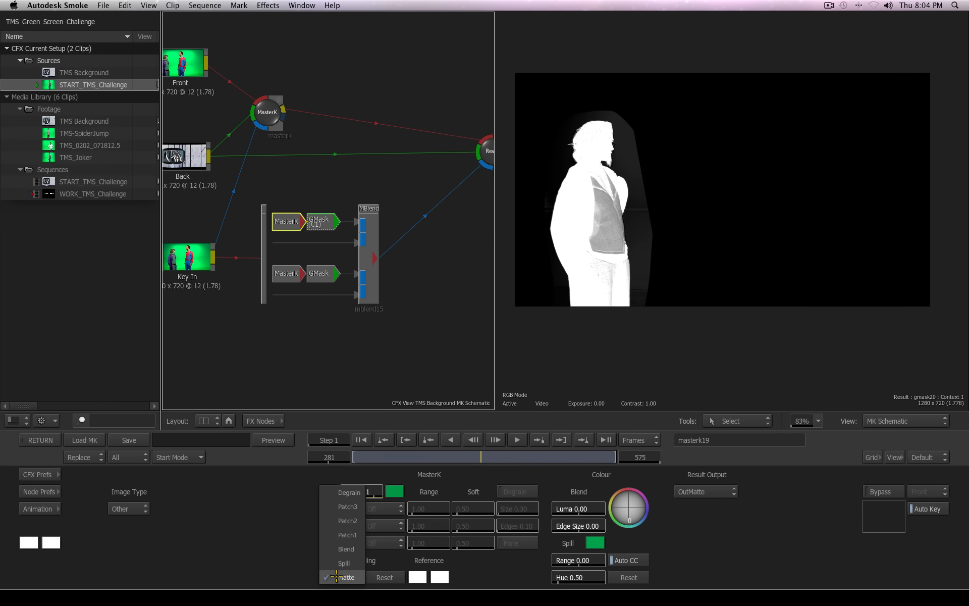
{"action": "left_click", "coordinate": [353, 531]}
{"action": "left_click_drag", "start_coordinate": [633, 147], "coordinate": [648, 178]}
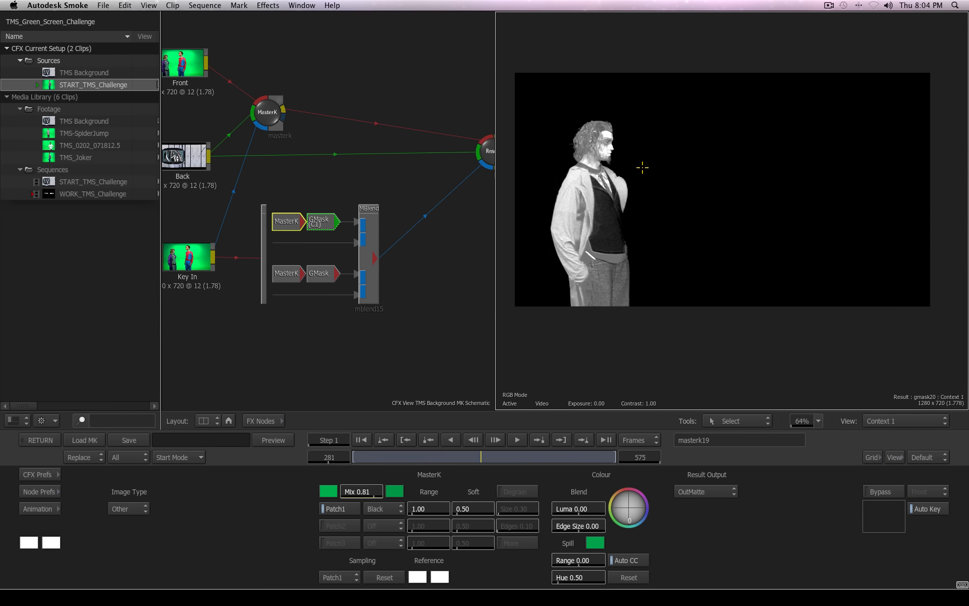
{"action": "key", "text": "super+z"}
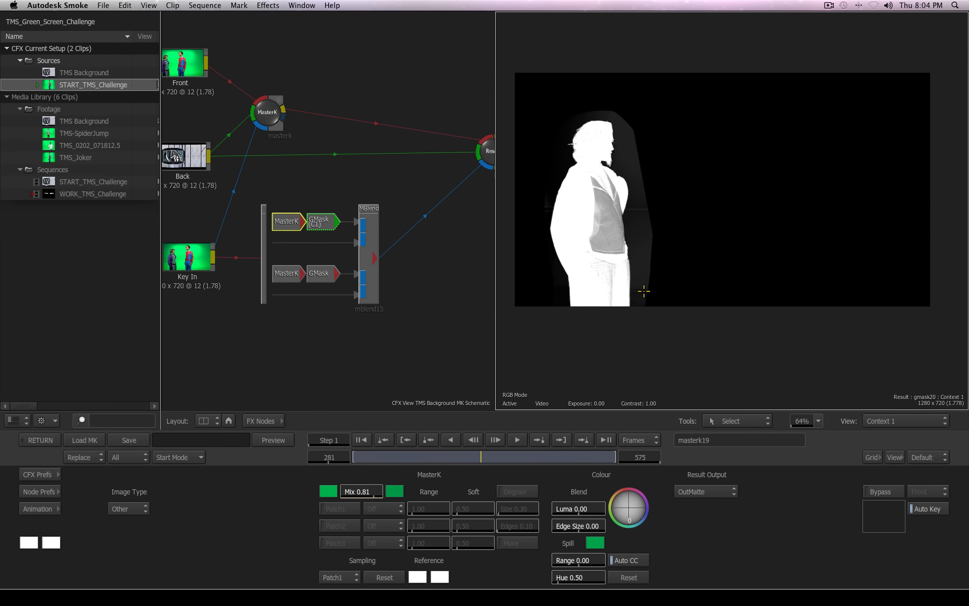
Return MasterK sampling to Matte and raise Matte Highlights at the grey area in front of the Joker to clean it
{"action": "left_click", "coordinate": [338, 577]}
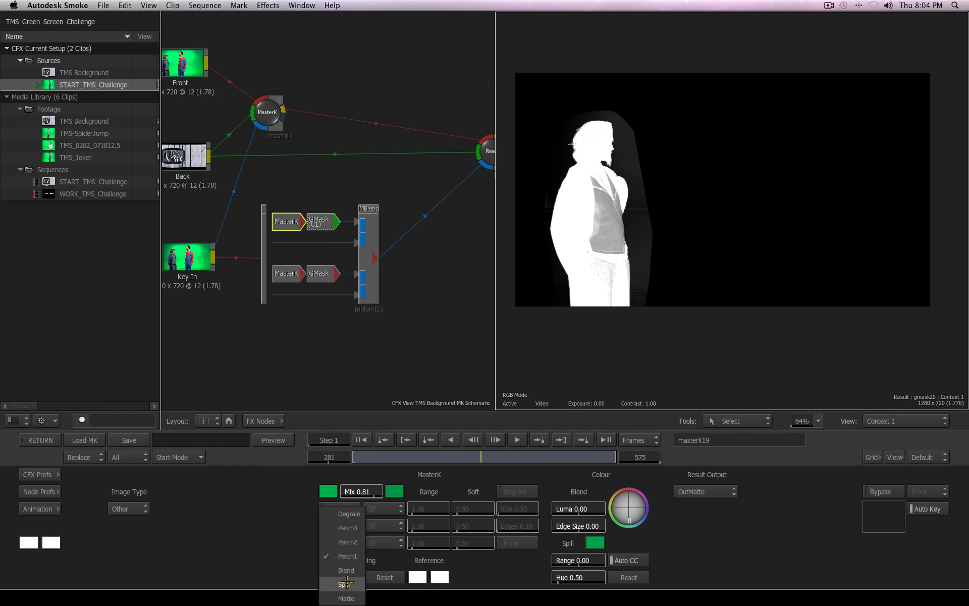
{"action": "left_click", "coordinate": [347, 598]}
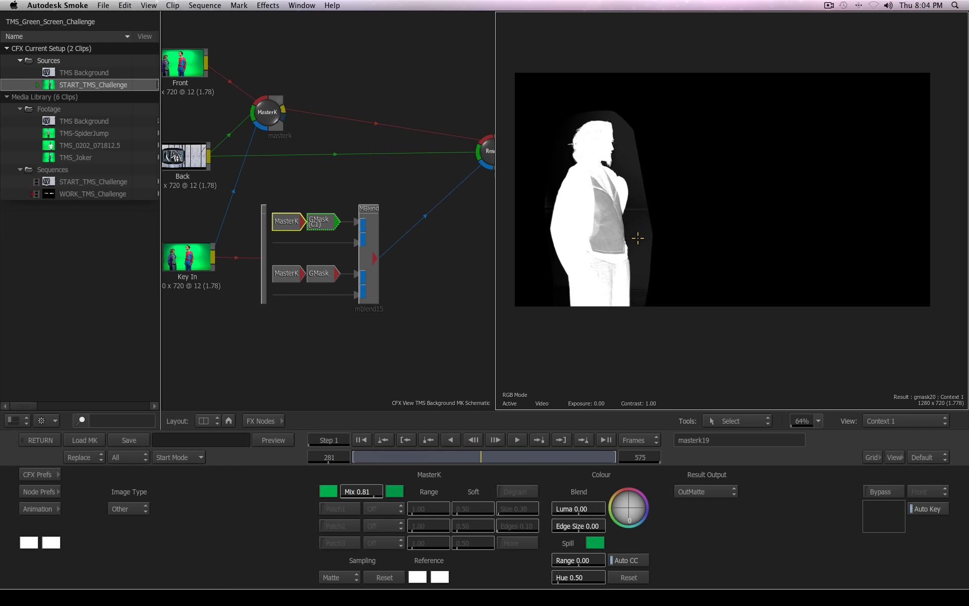
{"action": "left_click", "coordinate": [638, 238]}
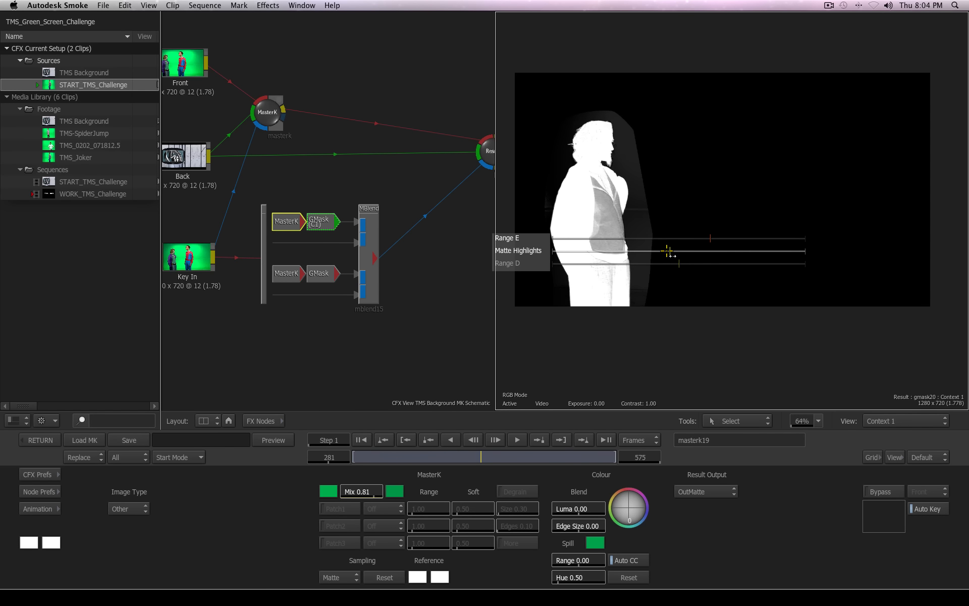
{"action": "mouse_move", "coordinate": [667, 251]}
{"action": "left_mouse_down"}
{"action": "mouse_move", "coordinate": [706, 251]}
{"action": "mouse_move", "coordinate": [683, 251]}
{"action": "left_mouse_up"}
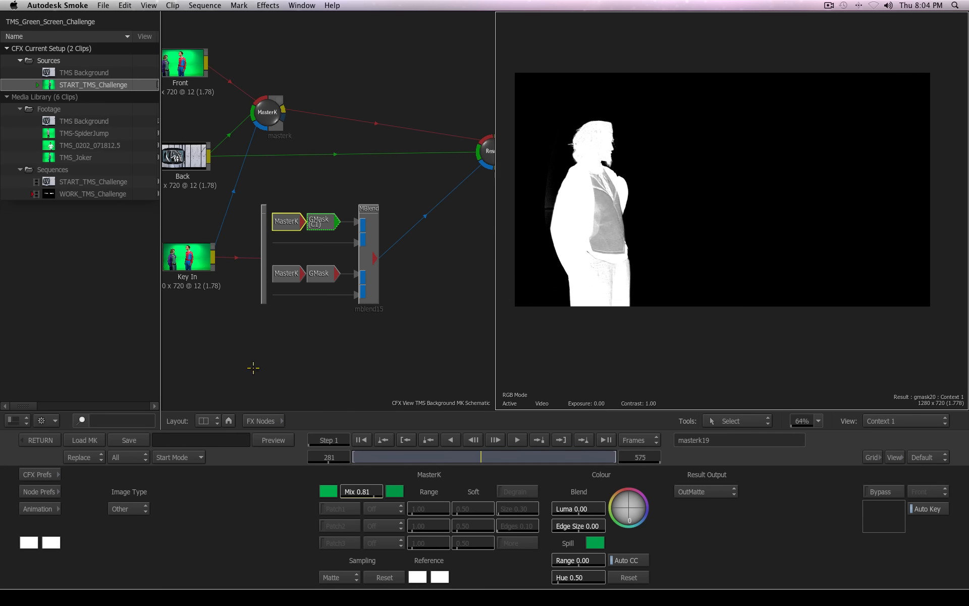
Insert a 2D Histo node after the Joker's GMask node and display its result in the viewer
{"action": "left_click", "coordinate": [263, 421]}
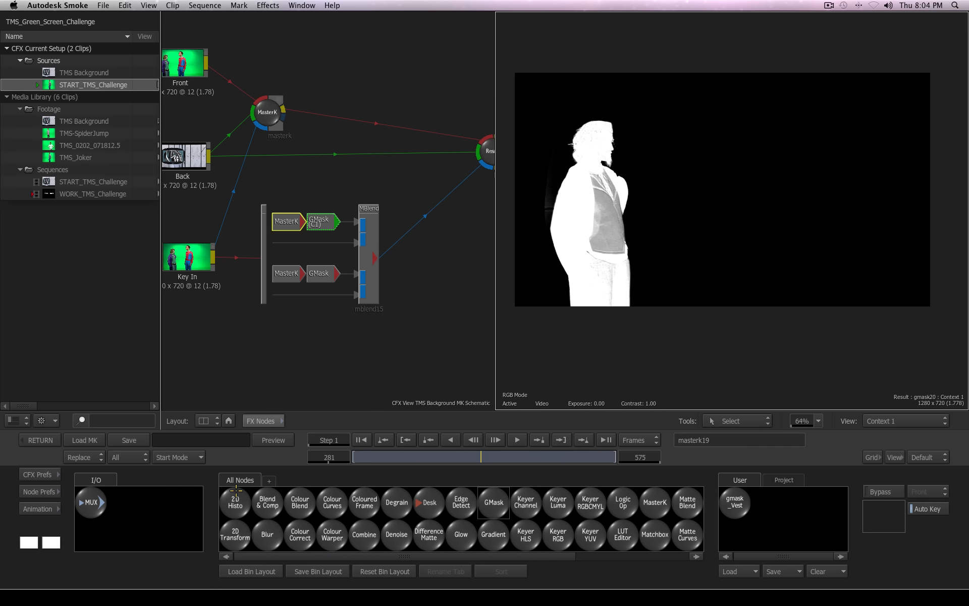
{"action": "left_click_drag", "start_coordinate": [235, 500], "coordinate": [338, 221]}
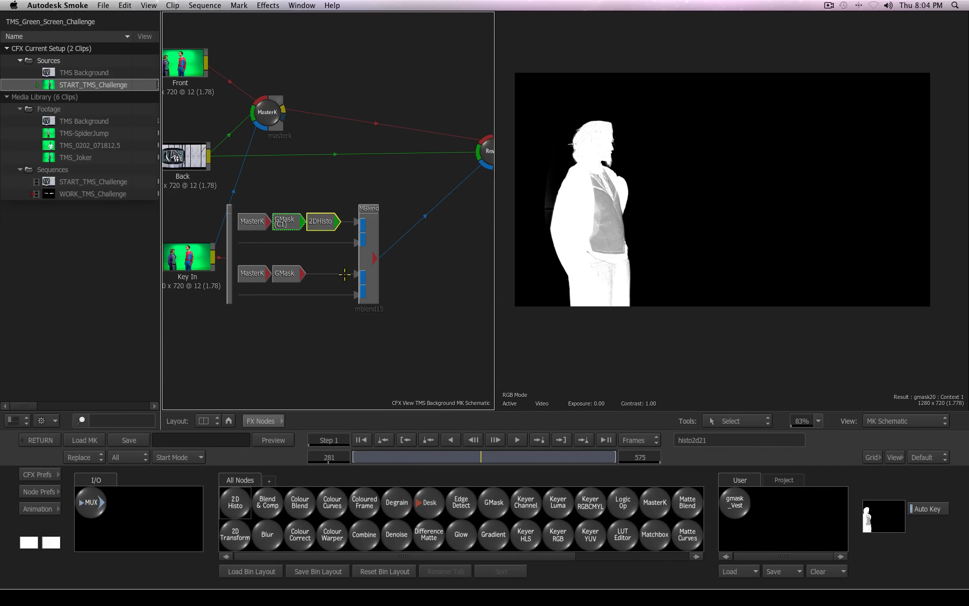
{"action": "left_click", "coordinate": [319, 221]}
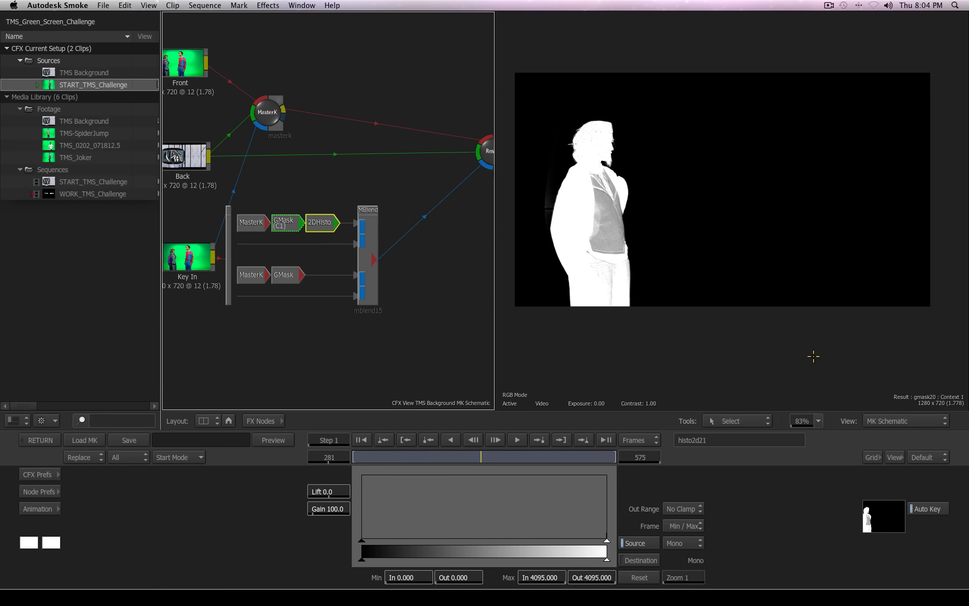
{"action": "mouse_move", "coordinate": [362, 539]}
{"action": "left_mouse_down"}
{"action": "mouse_move", "coordinate": [427, 539]}
{"action": "mouse_move", "coordinate": [320, 549]}
{"action": "left_mouse_up"}
{"action": "left_click", "coordinate": [322, 225]}
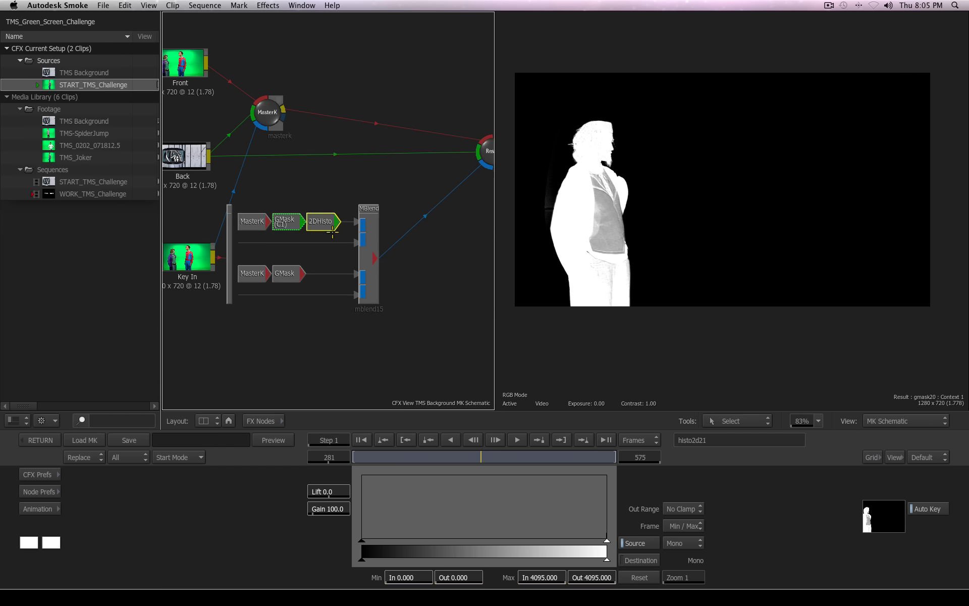
{"action": "left_click", "coordinate": [759, 360]}
{"action": "key", "text": "F4"}
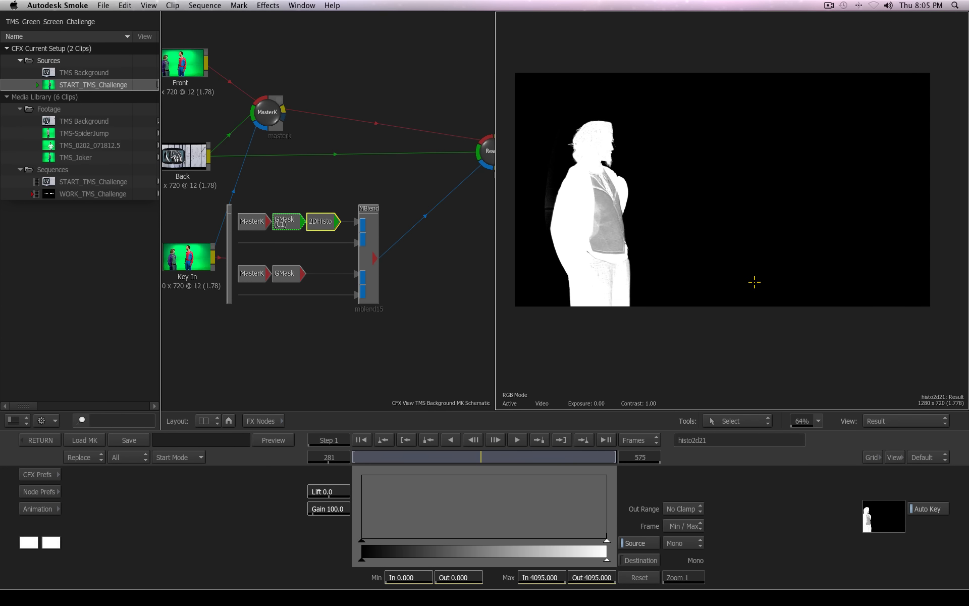
Tighten the Joker matte's histogram input range to a minimum of 477.646 and a maximum of 3642.674, checking frame 401
{"action": "mouse_move", "coordinate": [365, 533]}
{"action": "left_mouse_down"}
{"action": "mouse_move", "coordinate": [394, 530]}
{"action": "mouse_move", "coordinate": [390, 540]}
{"action": "left_mouse_up"}
{"action": "left_click_drag", "start_coordinate": [481, 456], "coordinate": [537, 456]}
{"action": "left_click_drag", "start_coordinate": [607, 541], "coordinate": [579, 541]}
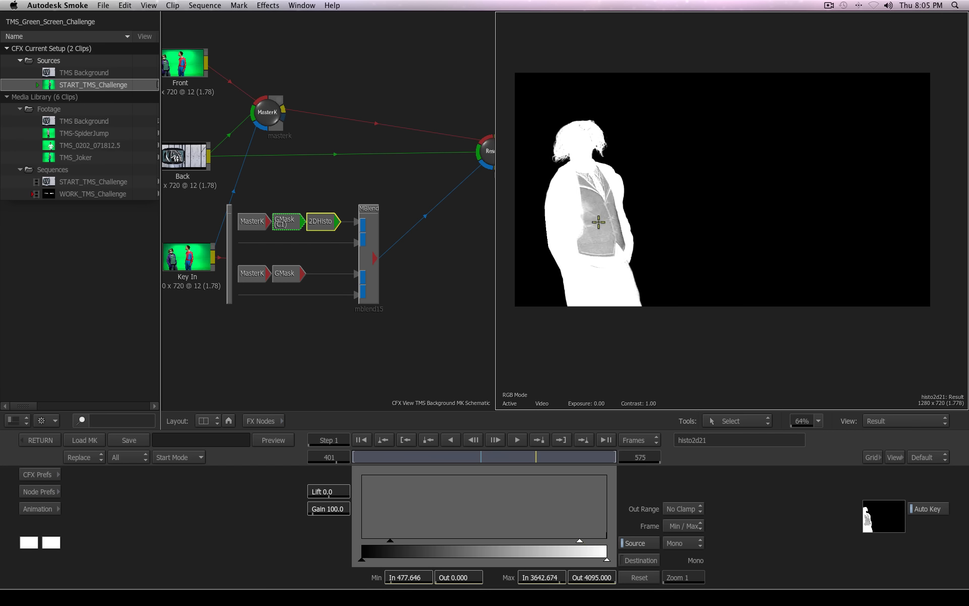
Inspect the composite at frame 401, examining the Joker's hair and edges and the Spider-Man figure against the background
{"action": "key", "text": "F4"}
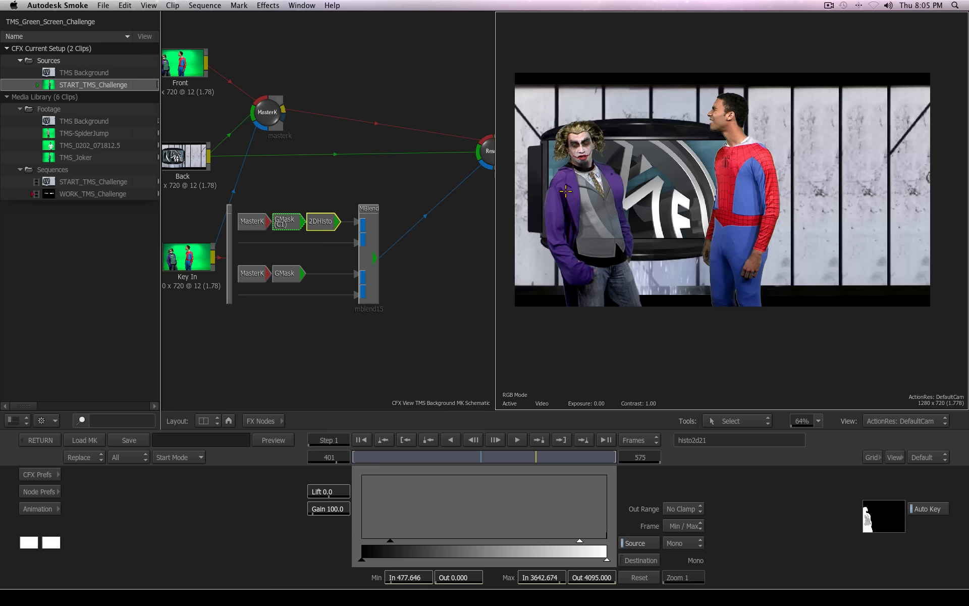
{"action": "left_click_drag", "start_coordinate": [562, 185], "coordinate": [727, 200]}
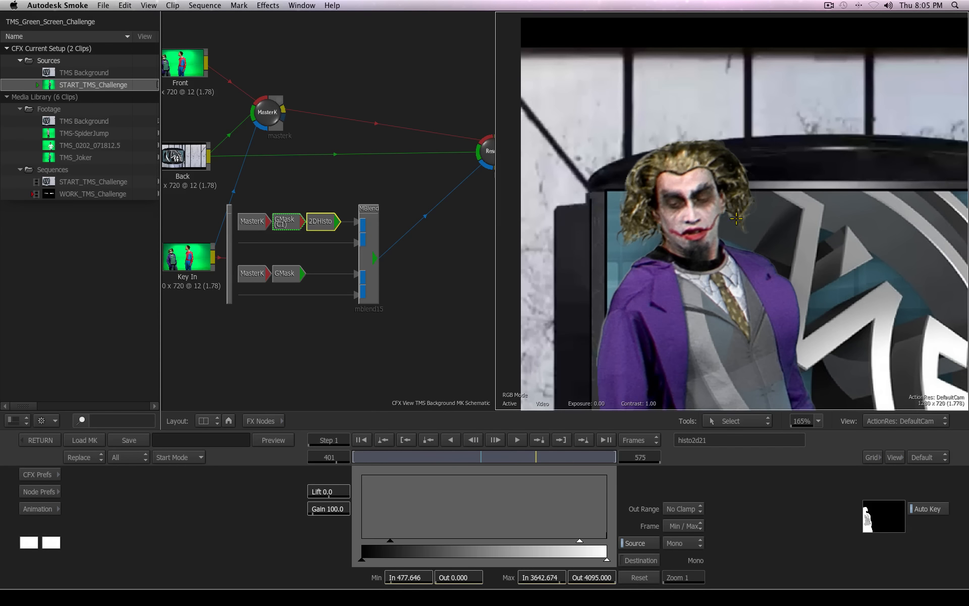
{"action": "scroll", "coordinate": [716, 222], "scroll_direction": "down", "scroll_amount": 5}
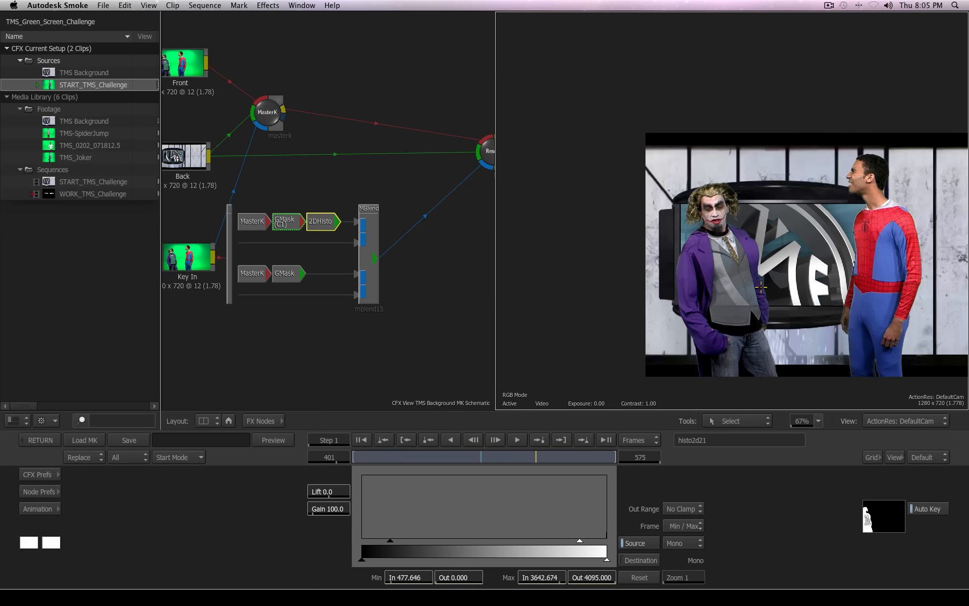
{"action": "left_click_drag", "start_coordinate": [896, 226], "coordinate": [764, 166]}
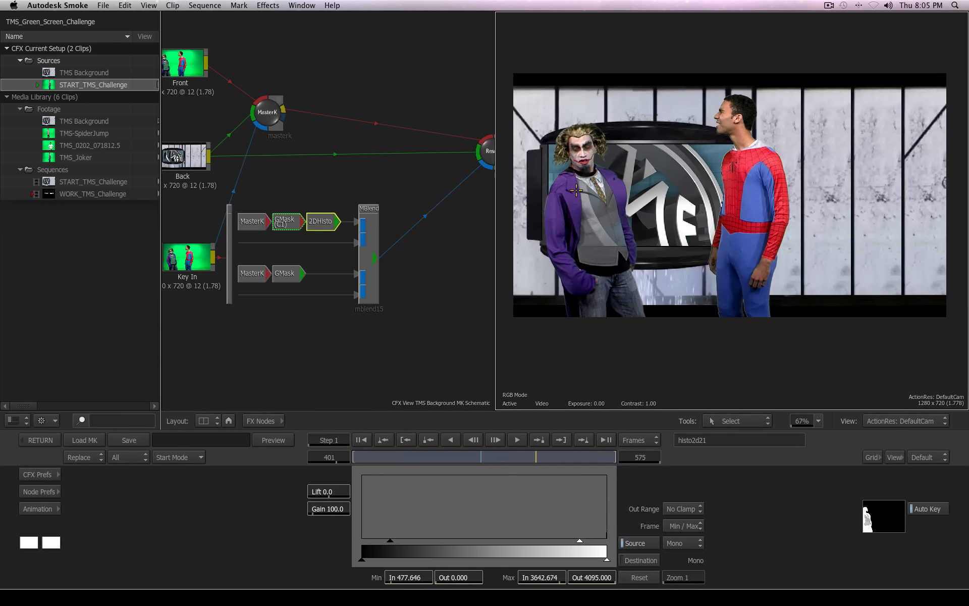
Place Tracker 1 on the Joker's face at frame 281 of the front footage to stabilize his garbage mask
{"action": "left_click", "coordinate": [286, 221]}
{"action": "key", "text": "F1"}
{"action": "left_click_drag", "start_coordinate": [537, 457], "coordinate": [340, 470]}
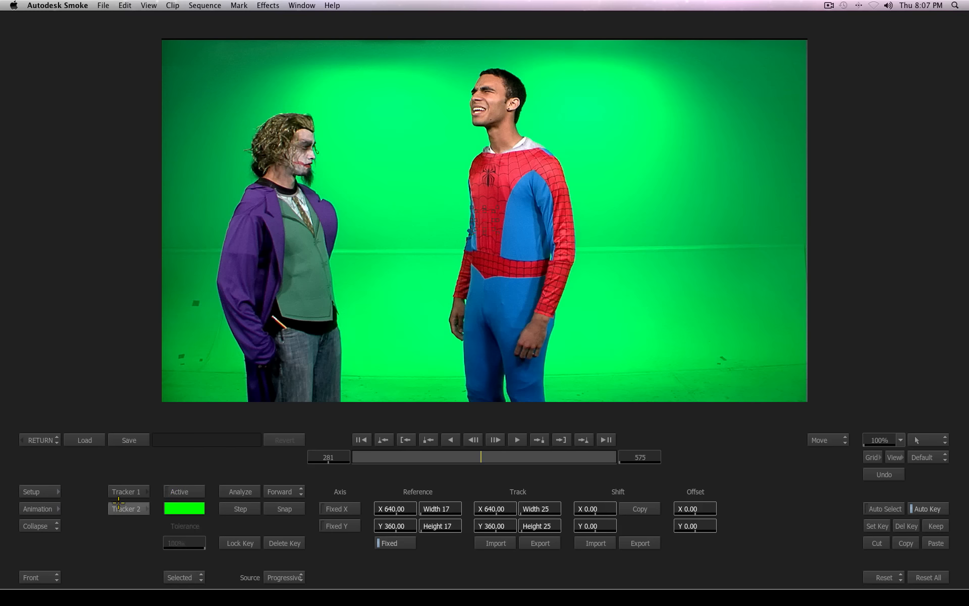
{"action": "left_click", "coordinate": [127, 491]}
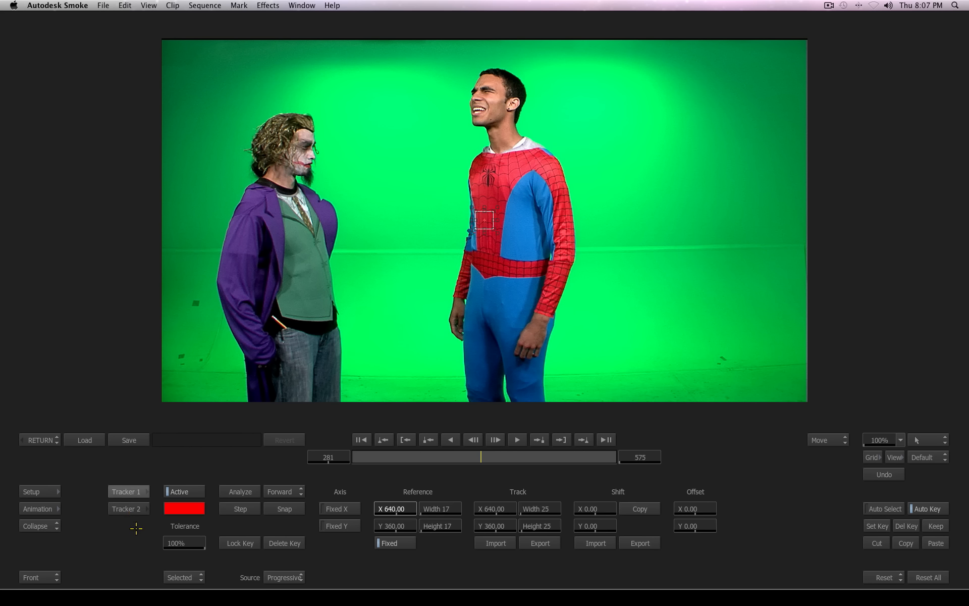
{"action": "left_click_drag", "start_coordinate": [484, 219], "coordinate": [305, 147]}
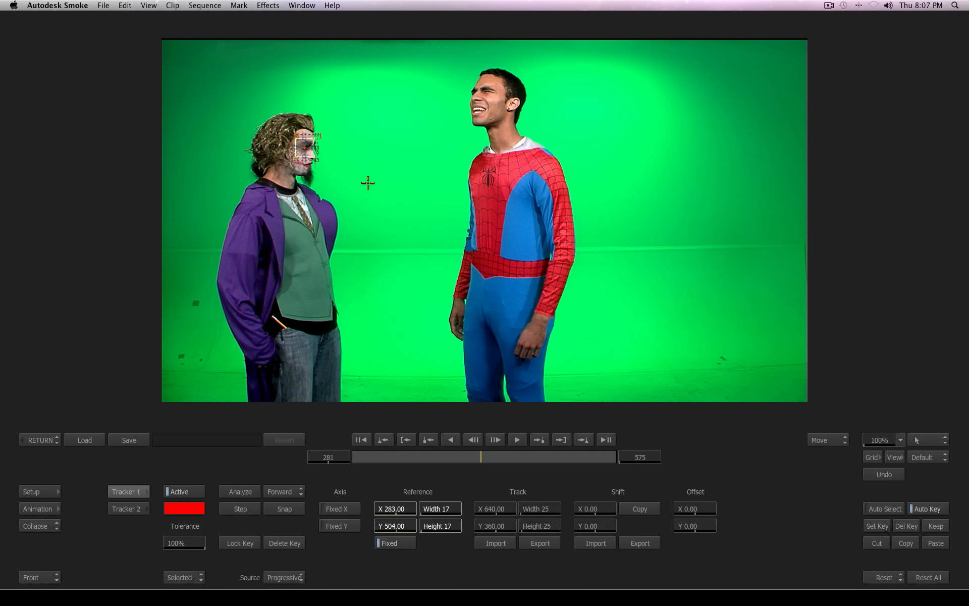
Turn off the fixed reference, set the track box to 29 by 27, and track the Joker's face backward from frame 281
{"action": "left_click", "coordinate": [394, 543]}
{"action": "mouse_move", "coordinate": [551, 507]}
{"action": "left_mouse_down"}
{"action": "mouse_move", "coordinate": [571, 503]}
{"action": "mouse_move", "coordinate": [551, 525]}
{"action": "left_mouse_up"}
{"action": "left_click", "coordinate": [297, 492]}
{"action": "left_click", "coordinate": [233, 492]}
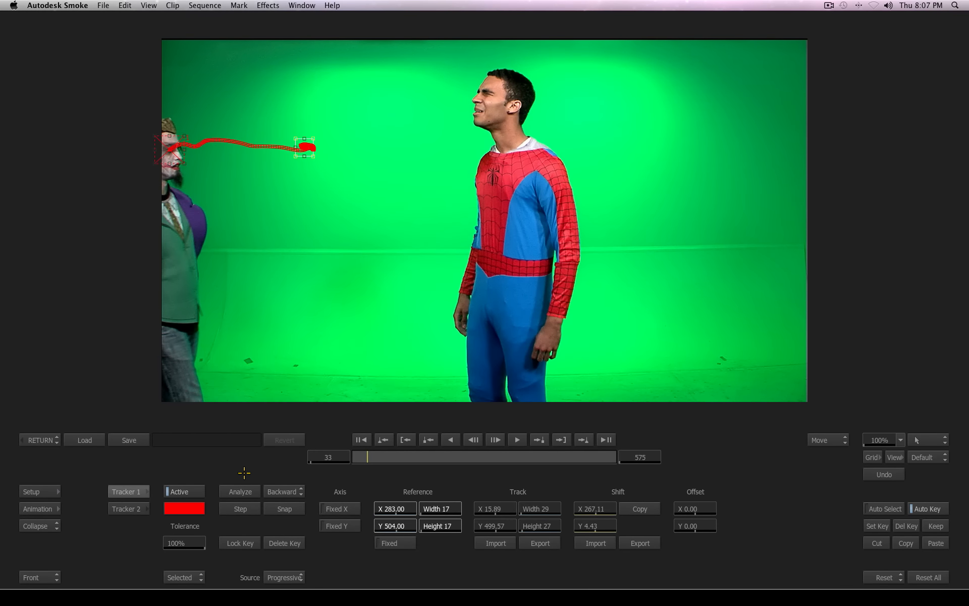
{"action": "left_click", "coordinate": [241, 508]}
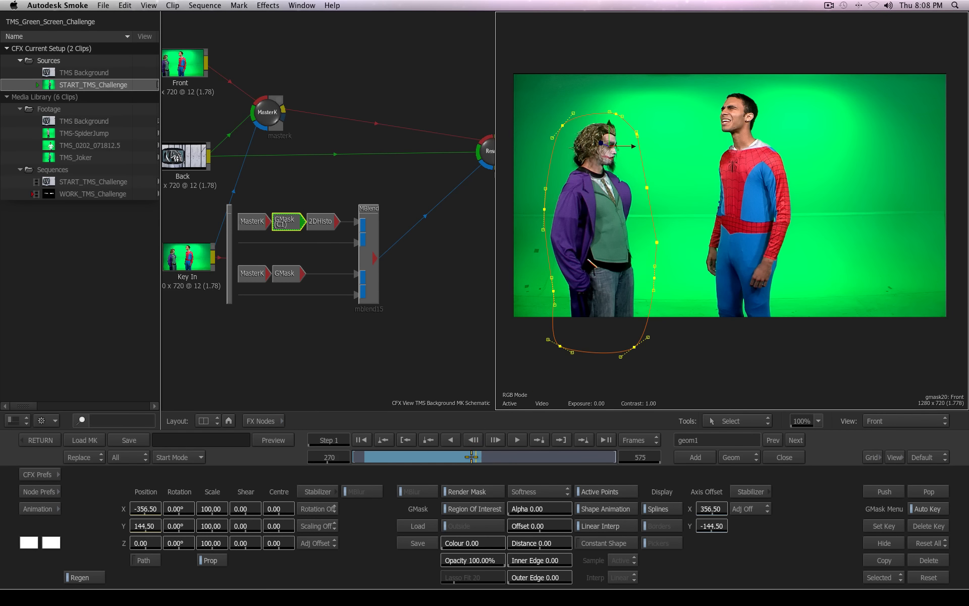
Shift the Joker's garbage mask shape near the clip's start, keyframing it back to about frame 21 so it follows him toward the picture edge
{"action": "left_click_drag", "start_coordinate": [471, 457], "coordinate": [365, 484]}
{"action": "left_click_drag", "start_coordinate": [542, 354], "coordinate": [682, 343]}
{"action": "key", "text": "Left"}
{"action": "key", "text": "Left"}
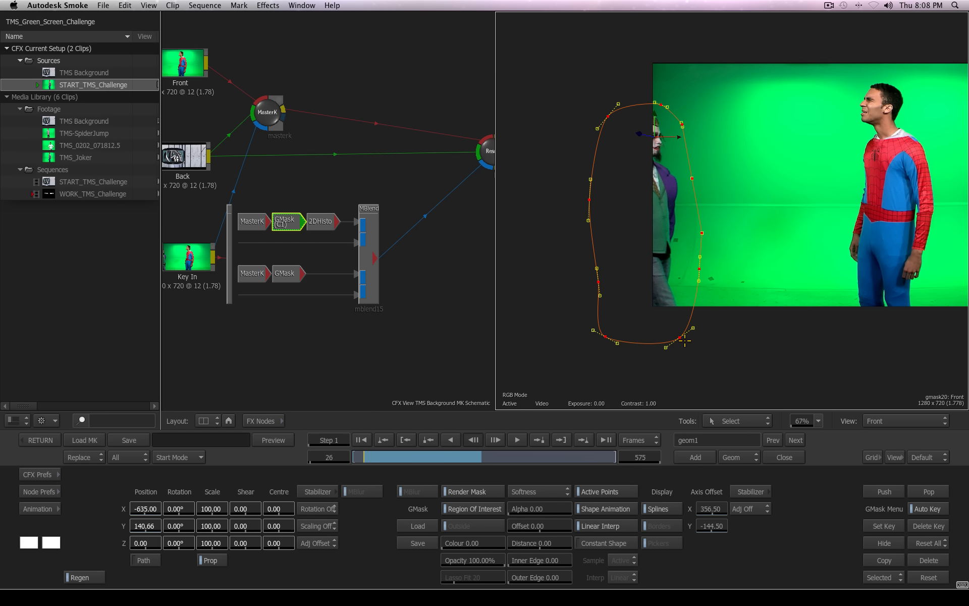
{"action": "key", "text": "Left"}
{"action": "key", "text": "Left"}
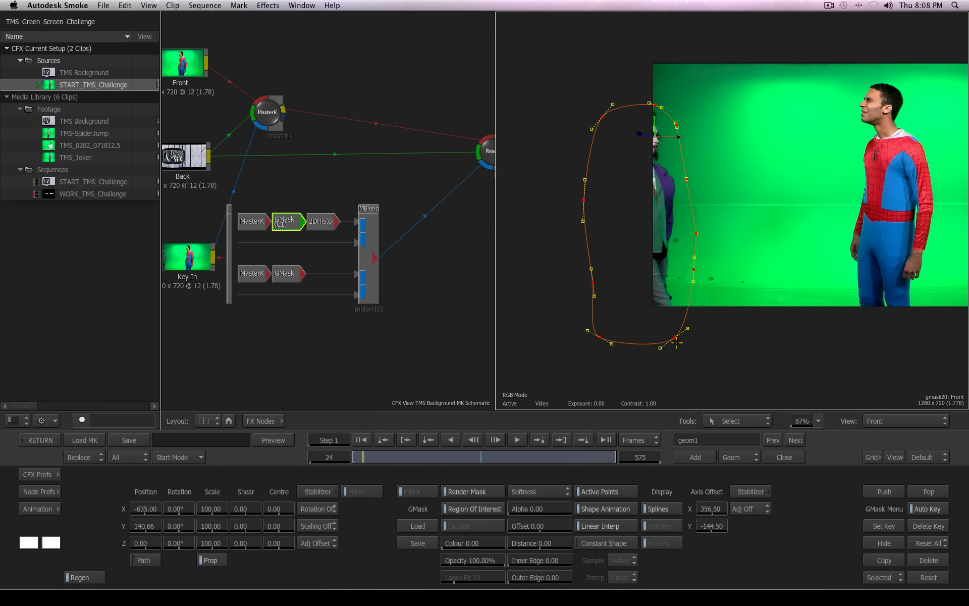
{"action": "key", "text": "Left"}
{"action": "key", "text": "Left"}
{"action": "key", "text": "Left"}
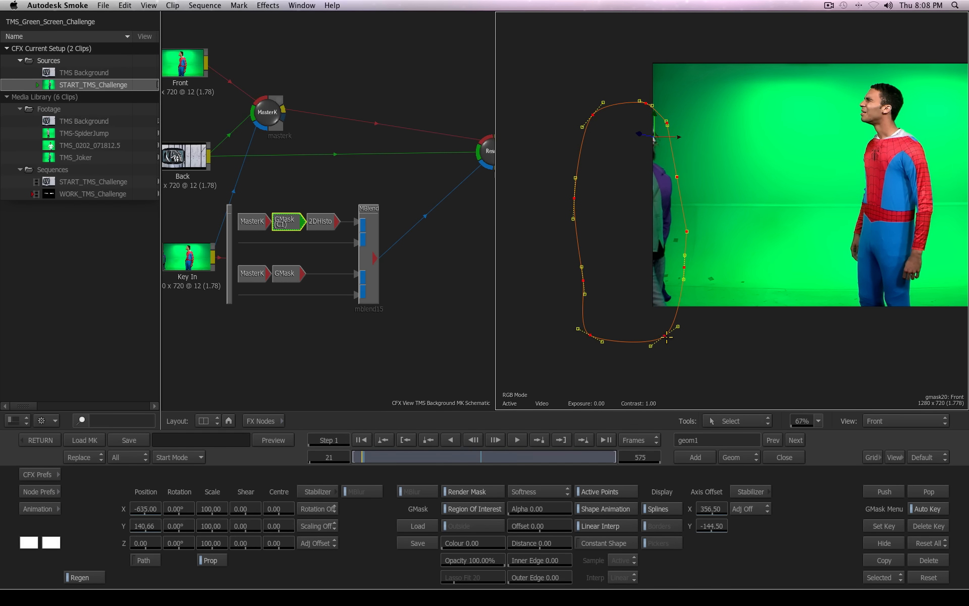
Continue offsetting the Joker's garbage mask frame by frame, back through frames 11, 5 and 4, following him out of the picture
{"action": "key", "text": "Left"}
{"action": "key", "text": "Left"}
{"action": "key", "text": "Left"}
{"action": "key", "text": "Left"}
{"action": "key", "text": "Left"}
{"action": "key", "text": "Left"}
{"action": "key", "text": "Left"}
{"action": "key", "text": "Left"}
{"action": "key", "text": "Left"}
{"action": "key", "text": "Left"}
{"action": "key", "text": "Left"}
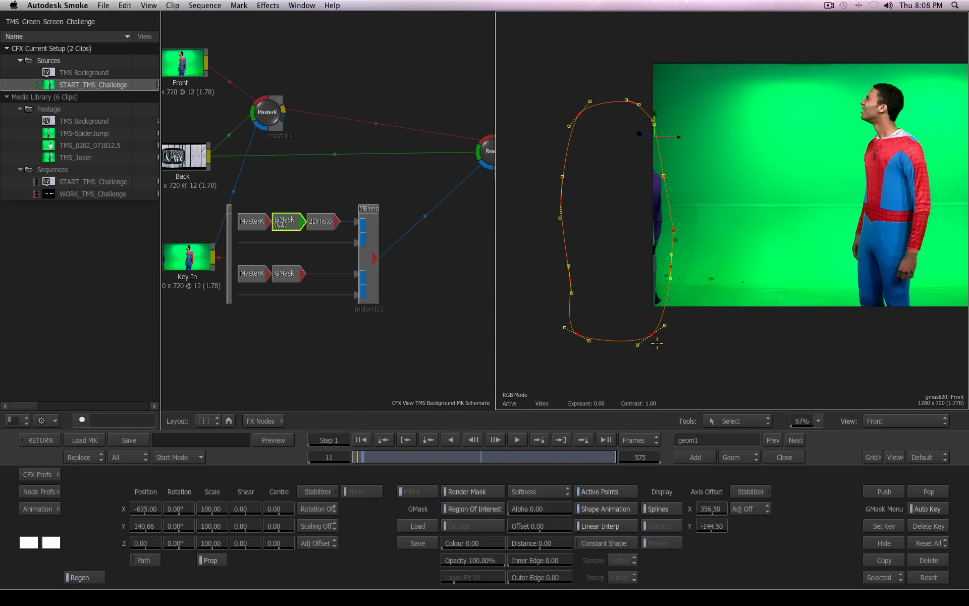
{"action": "key", "text": "Left"}
{"action": "key", "text": "Left"}
{"action": "key", "text": "Left"}
{"action": "key", "text": "Left"}
{"action": "key", "text": "Left"}
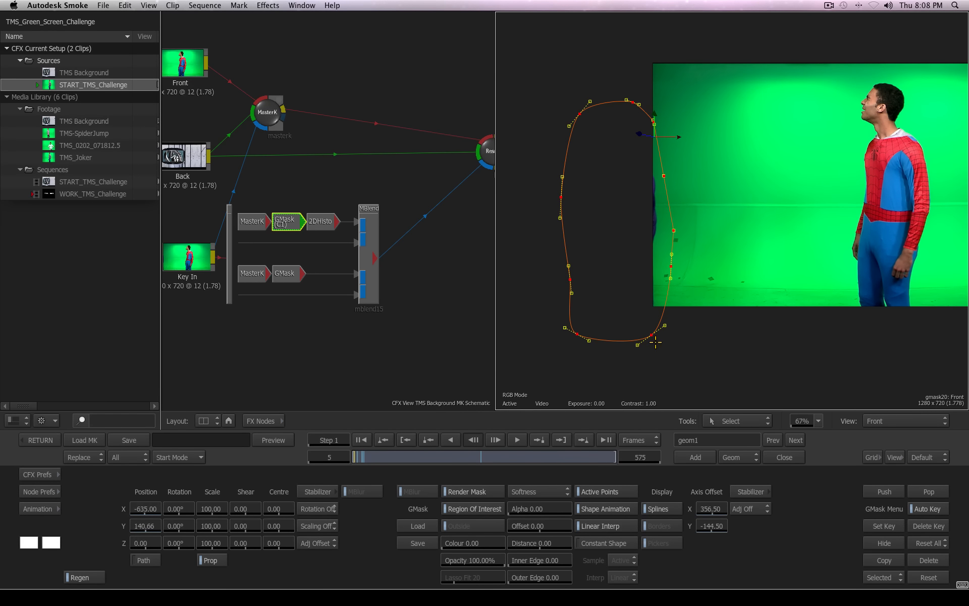
{"action": "key", "text": "Left"}
{"action": "key", "text": "Left"}
{"action": "key", "text": "Left"}
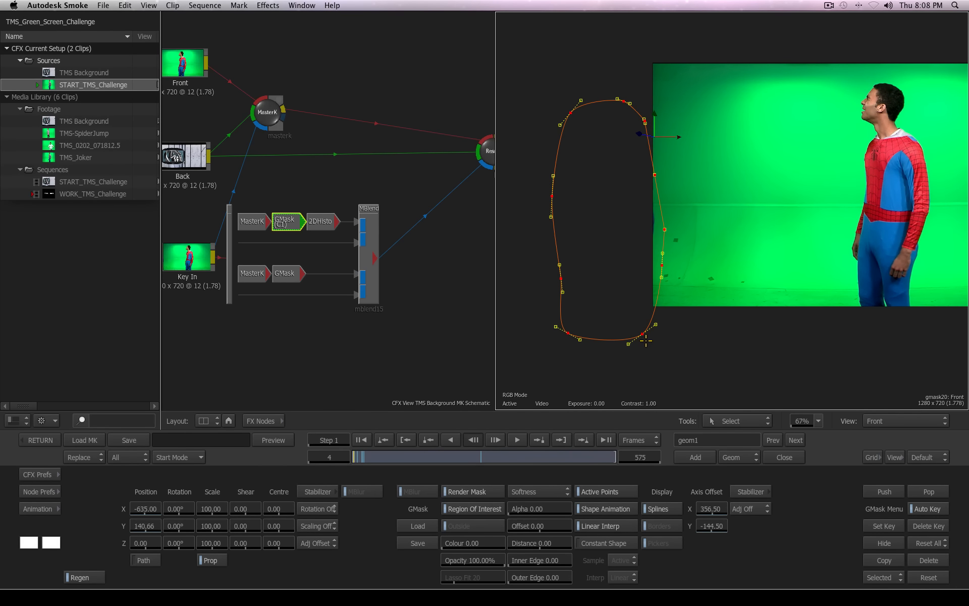
{"action": "left_click_drag", "start_coordinate": [642, 334], "coordinate": [634, 331]}
At frame 397, widen the Joker's garbage mask outward along his coat sleeve
{"action": "left_click_drag", "start_coordinate": [355, 456], "coordinate": [534, 457]}
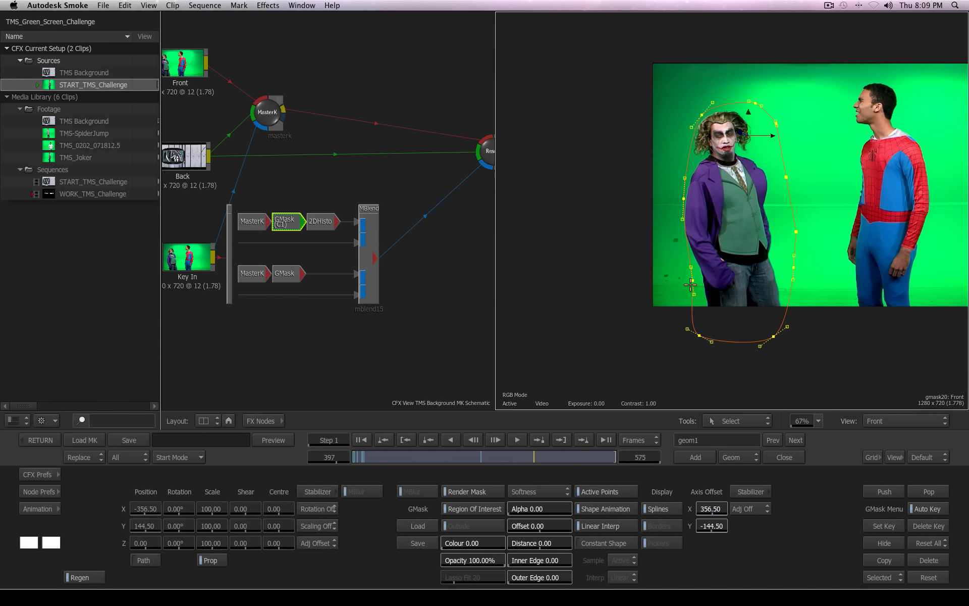
{"action": "left_click_drag", "start_coordinate": [688, 279], "coordinate": [682, 278]}
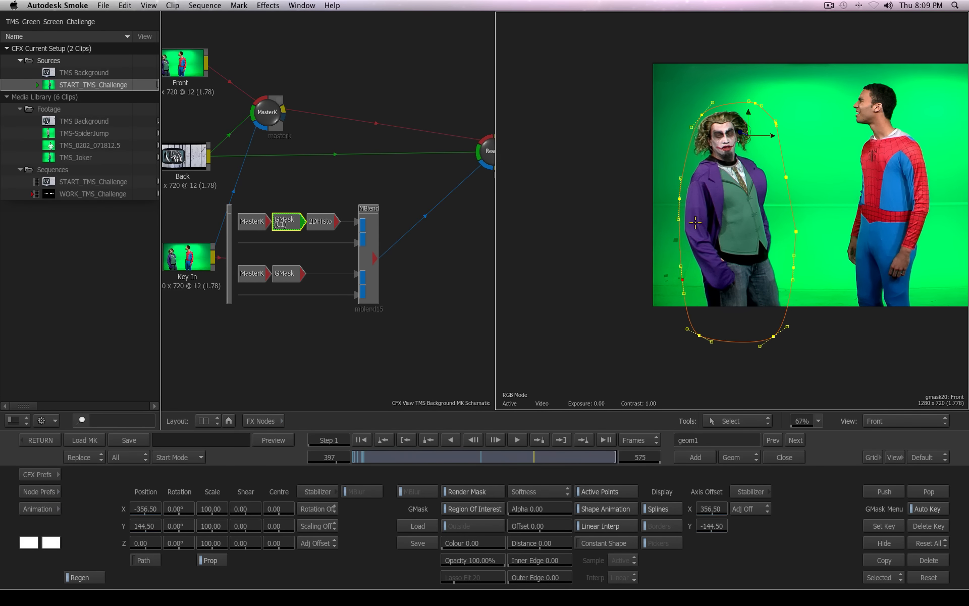
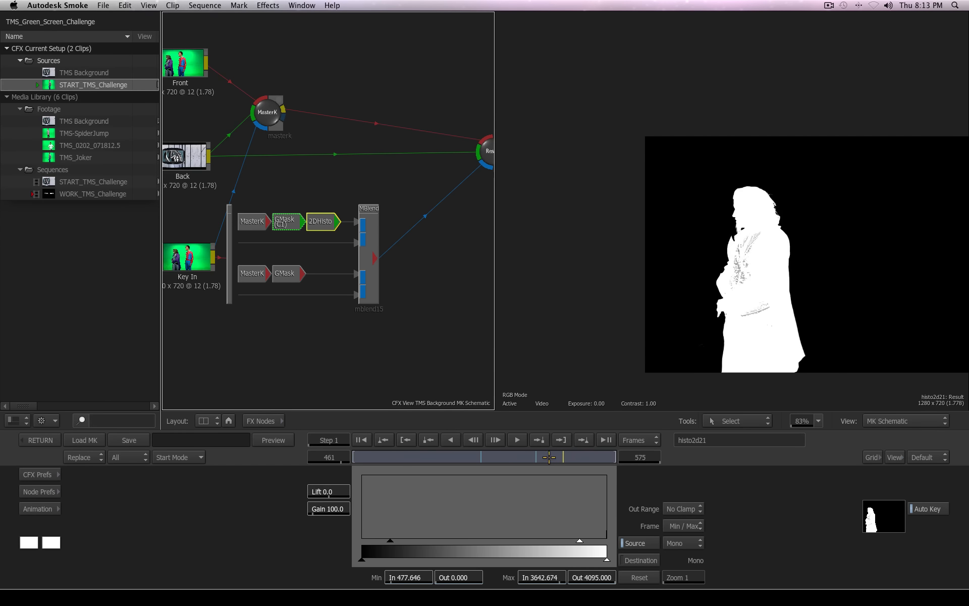
Animate the Joker's garbage mask points between about frames 509 and 514, widening the shape to clear his outstretched arm
{"action": "left_click", "coordinate": [501, 464]}
{"action": "left_click", "coordinate": [286, 221]}
{"action": "left_click", "coordinate": [583, 457]}
{"action": "key", "text": "Right"}
{"action": "key", "text": "Right"}
{"action": "key", "text": "Right"}
{"action": "key", "text": "Right"}
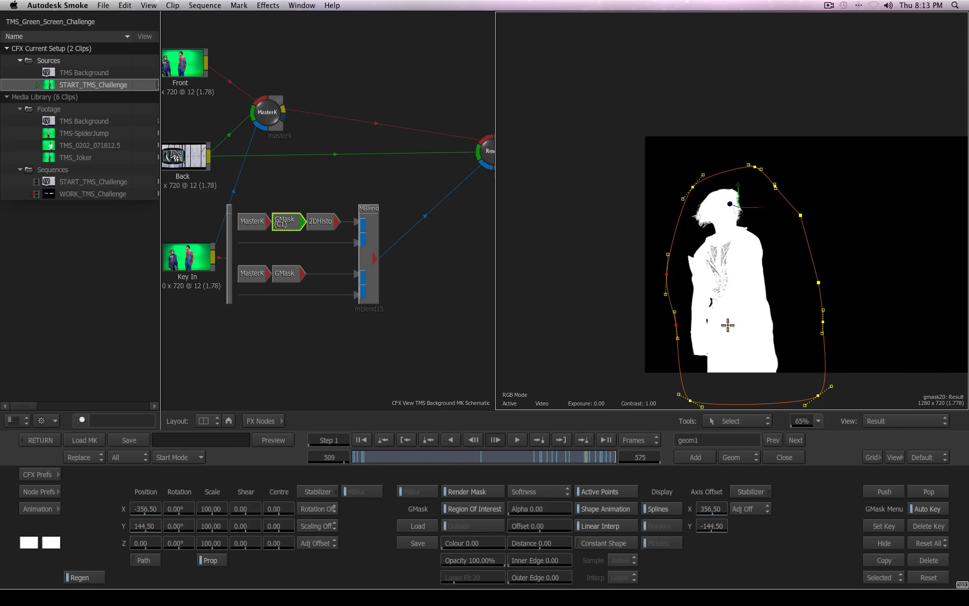
{"action": "key", "text": "Right"}
{"action": "key", "text": "Right"}
{"action": "key", "text": "Right"}
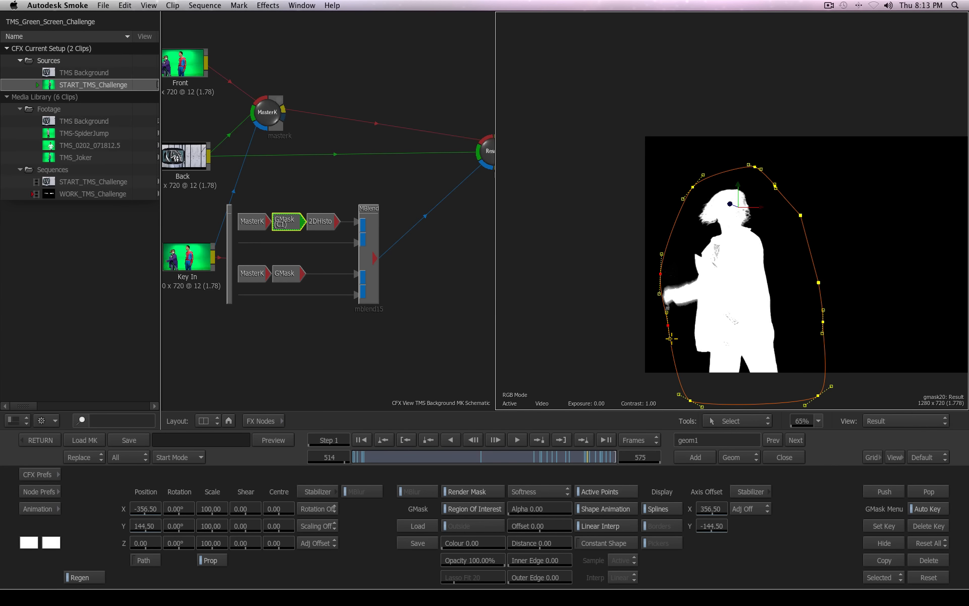
{"action": "left_click_drag", "start_coordinate": [668, 326], "coordinate": [667, 324]}
{"action": "left_click", "coordinate": [682, 315]}
{"action": "left_click", "coordinate": [668, 323]}
Check the combined MBlend matte at frame 1 and the Joker's 2D Histo matte at frame 235
{"action": "left_click_drag", "start_coordinate": [588, 457], "coordinate": [349, 456]}
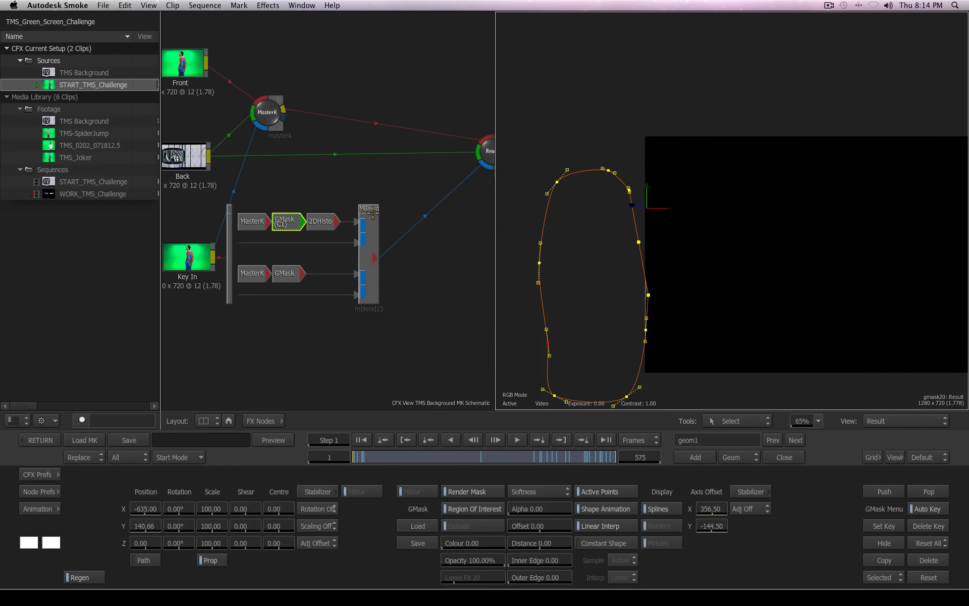
{"action": "left_click", "coordinate": [372, 214]}
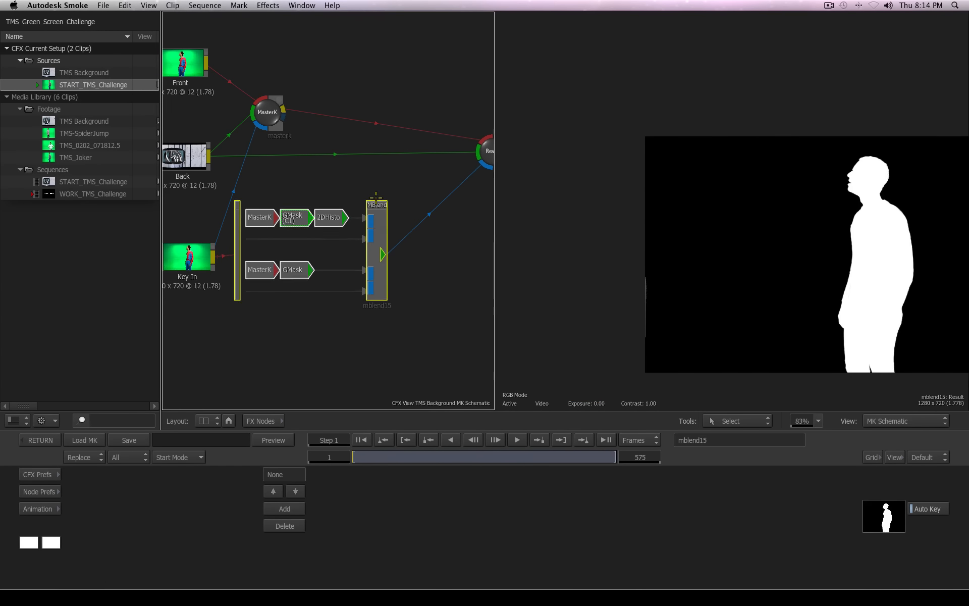
{"action": "left_click", "coordinate": [313, 215]}
Show the Key In clip as context at frame 275 and add a GMask node after 2D Histo in the Joker's branch
{"action": "left_click", "coordinate": [256, 420]}
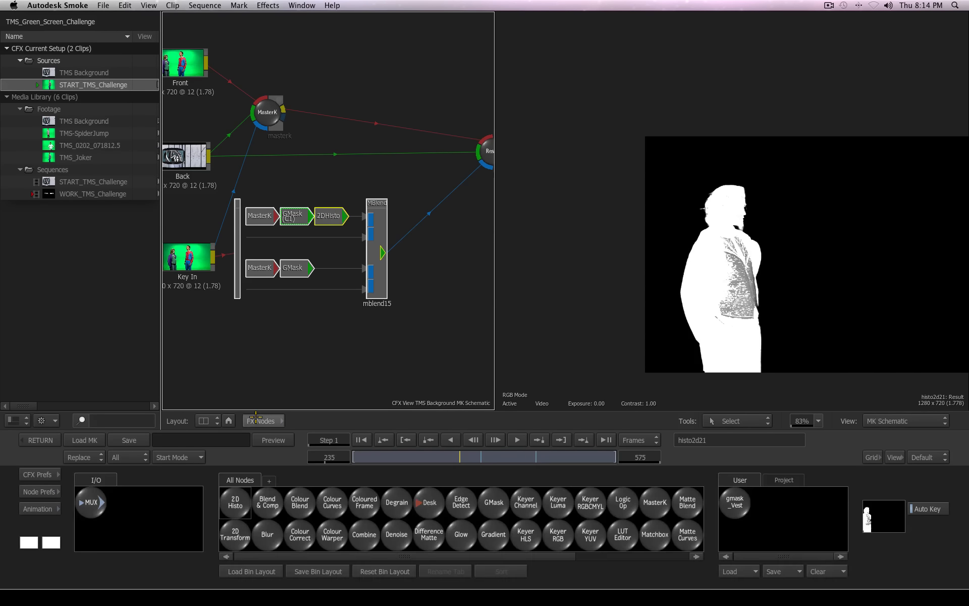
{"action": "left_click", "coordinate": [187, 257]}
{"action": "left_click_drag", "start_coordinate": [460, 457], "coordinate": [478, 457]}
{"action": "key", "text": "g"}
{"action": "left_click_drag", "start_coordinate": [490, 502], "coordinate": [357, 216]}
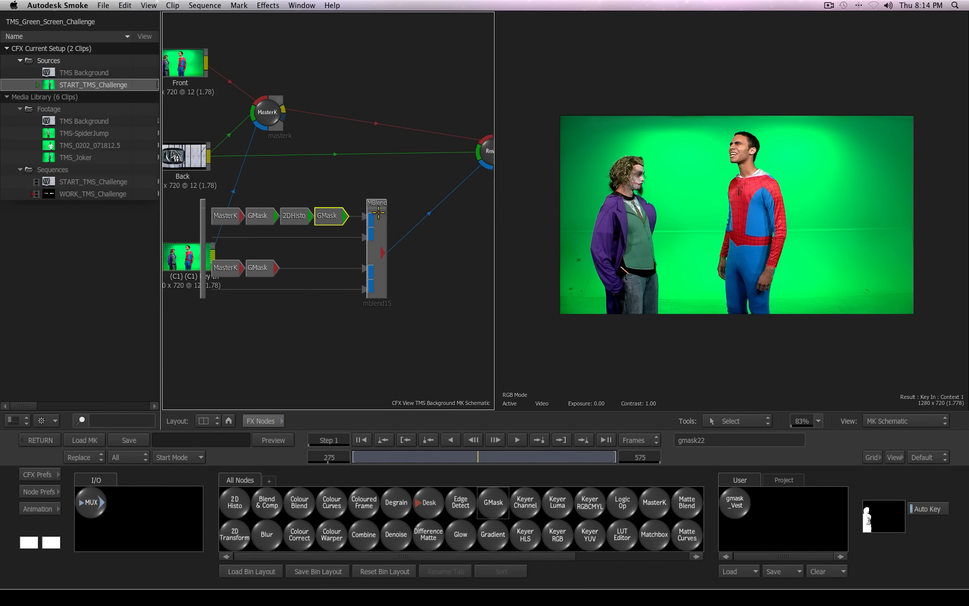
{"action": "left_click", "coordinate": [327, 217]}
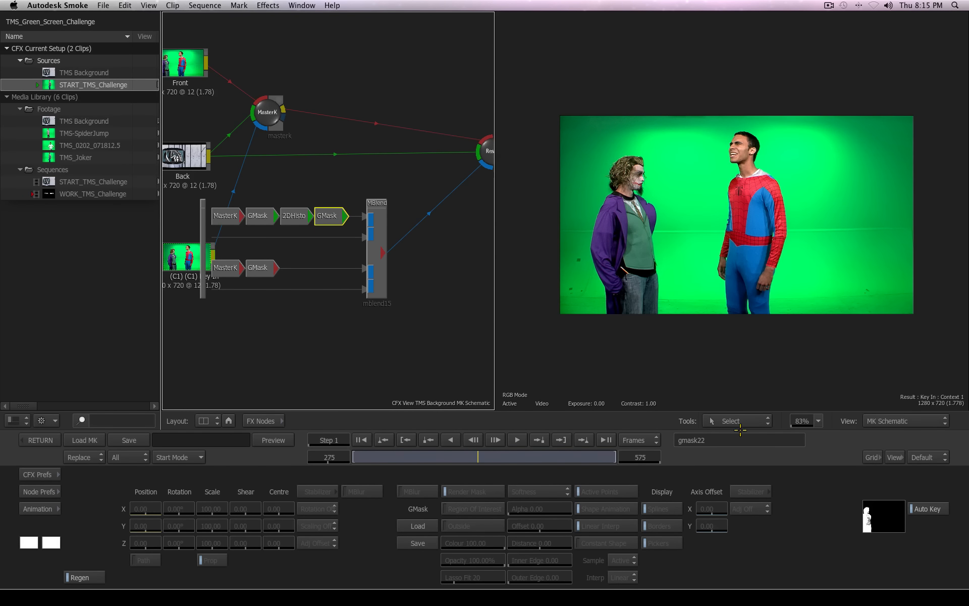
Draw a garbage mask shape around the Joker's vest at frame 275 in the new GMask
{"action": "left_click", "coordinate": [732, 353]}
{"action": "scroll", "coordinate": [662, 239], "scroll_direction": "up", "scroll_amount": 8}
{"action": "left_click", "coordinate": [695, 458]}
{"action": "left_click", "coordinate": [691, 148]}
{"action": "left_click", "coordinate": [688, 224]}
{"action": "left_click", "coordinate": [685, 291]}
{"action": "left_click", "coordinate": [720, 323]}
{"action": "left_click", "coordinate": [766, 320]}
{"action": "left_click", "coordinate": [772, 292]}
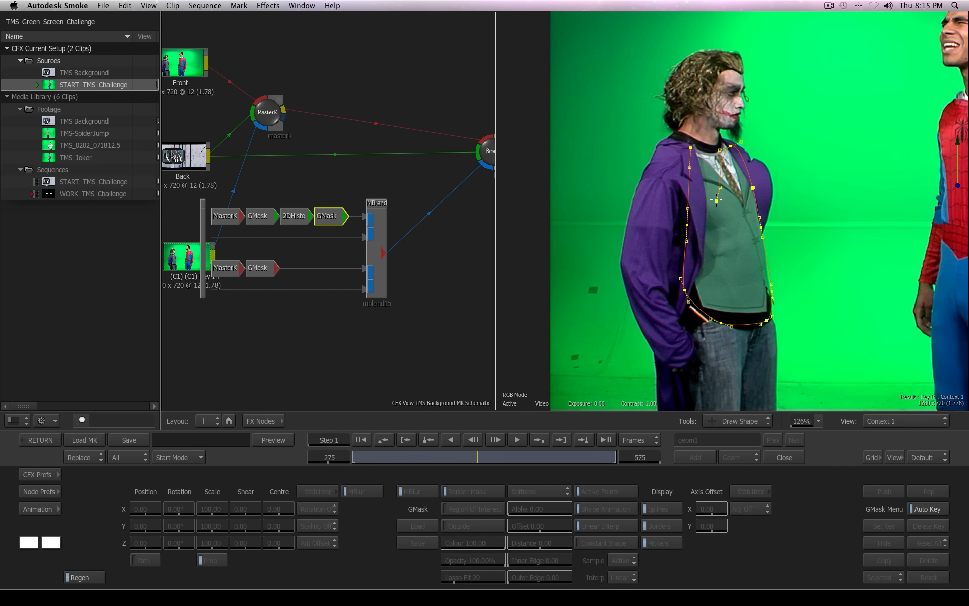
Close the vest mask shape and refine its points around the Joker's collar and waist
{"action": "left_click_drag", "start_coordinate": [716, 200], "coordinate": [748, 193]}
{"action": "key", "text": "space"}
{"action": "scroll", "coordinate": [757, 175], "scroll_direction": "up", "scroll_amount": 1}
{"action": "left_click_drag", "start_coordinate": [709, 122], "coordinate": [715, 111]}
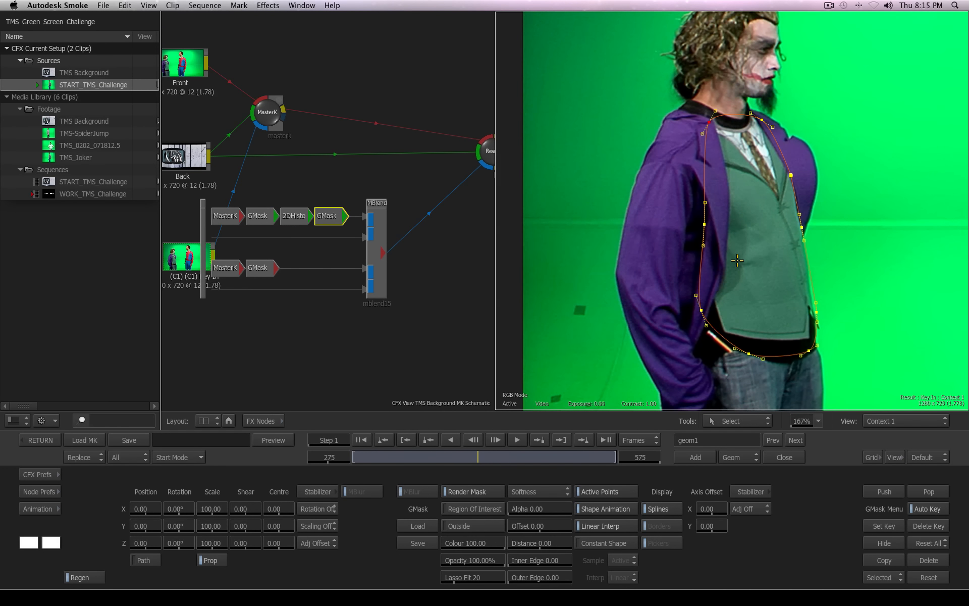
{"action": "left_click", "coordinate": [814, 312]}
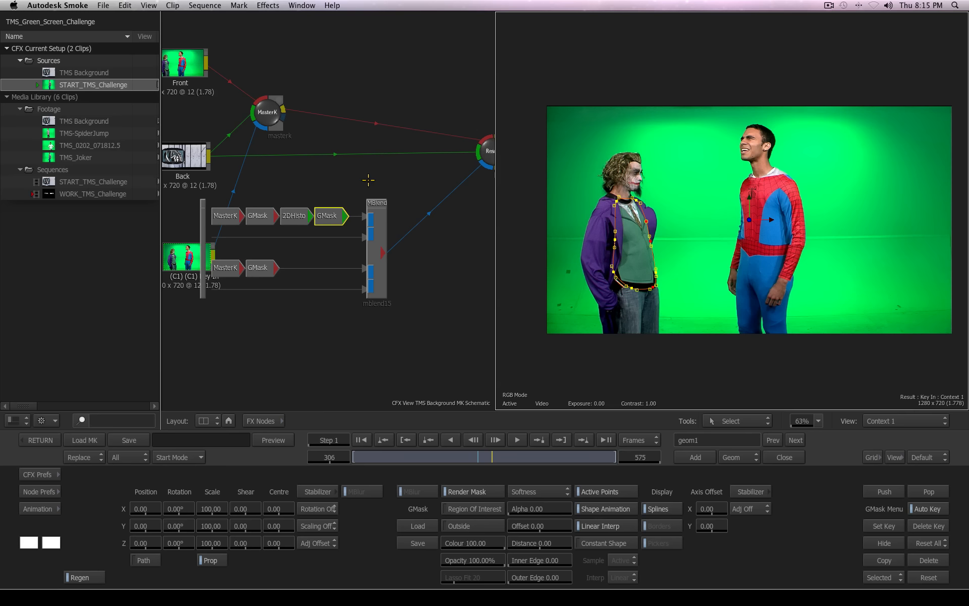
Delete the hand-drawn vest GMask node from the Joker's branch
{"action": "left_click", "coordinate": [333, 220]}
{"action": "right_click", "coordinate": [329, 217]}
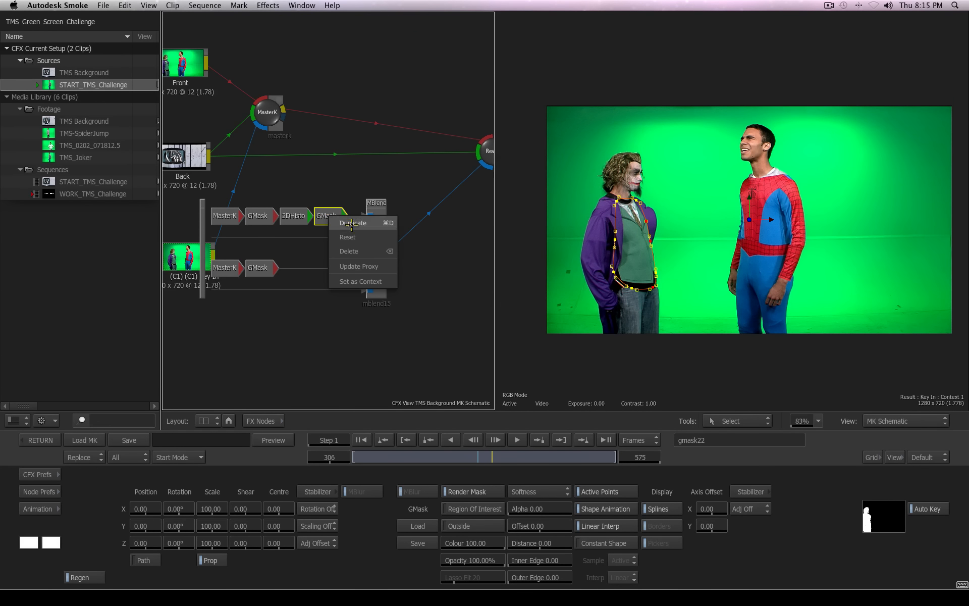
{"action": "left_click", "coordinate": [358, 251]}
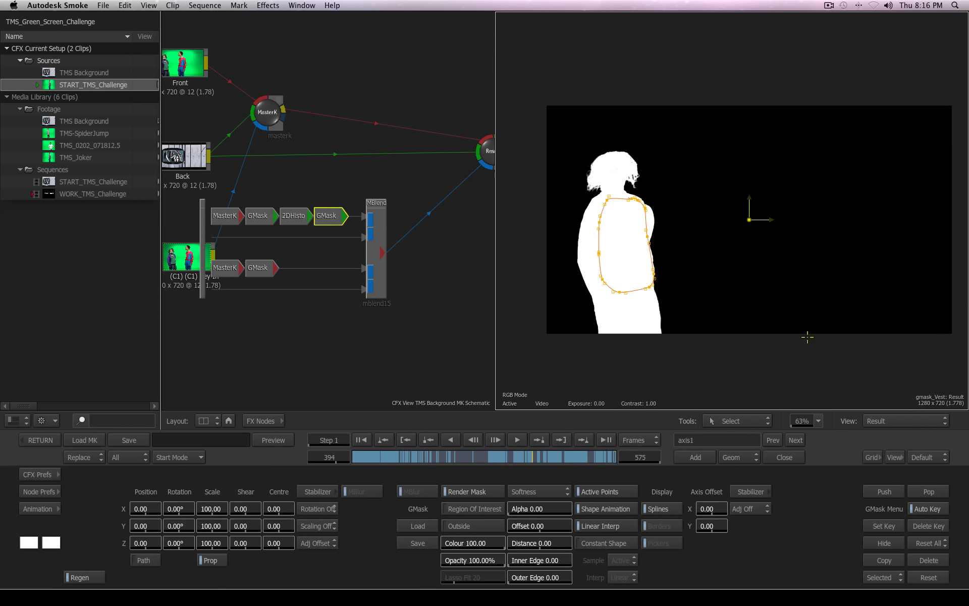
Inspect the full composite of both characters at frames 394 and 344
{"action": "key", "text": "1"}
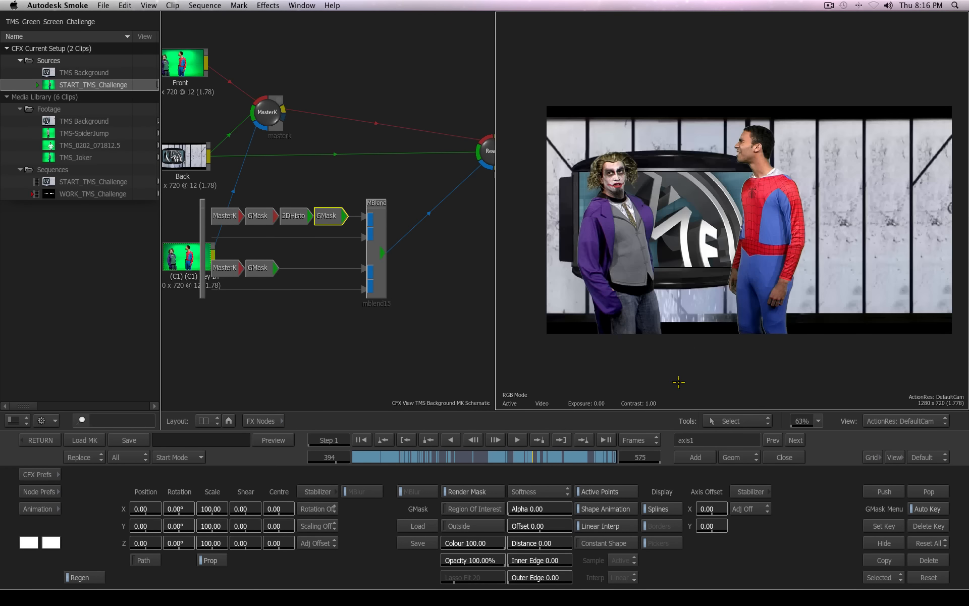
{"action": "left_click_drag", "start_coordinate": [544, 456], "coordinate": [510, 460]}
Make room beside the MBlend group and insert a Matte Edge node on its output connection
{"action": "left_click_drag", "start_coordinate": [382, 224], "coordinate": [422, 219]}
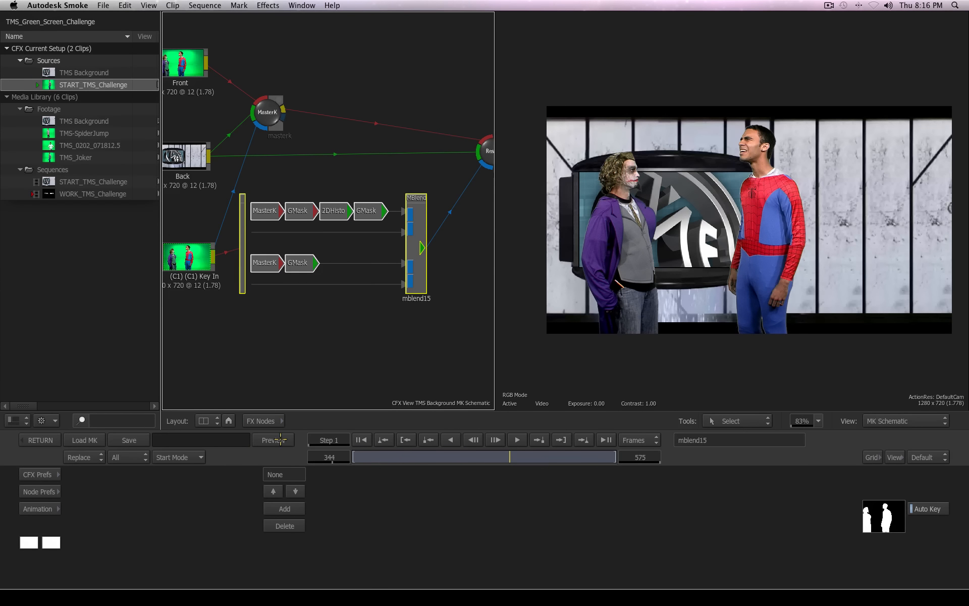
{"action": "left_click", "coordinate": [262, 421]}
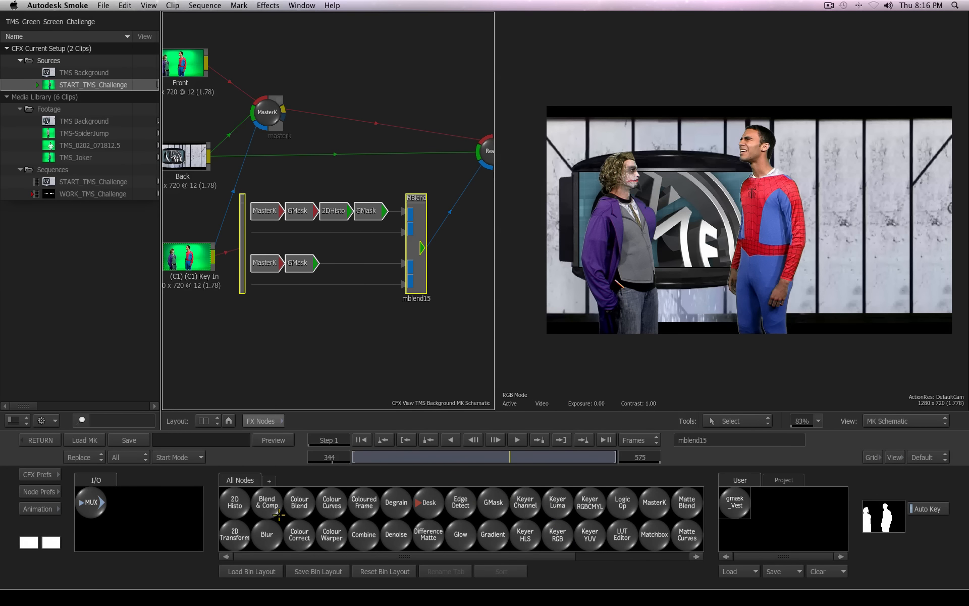
{"action": "key", "text": "m"}
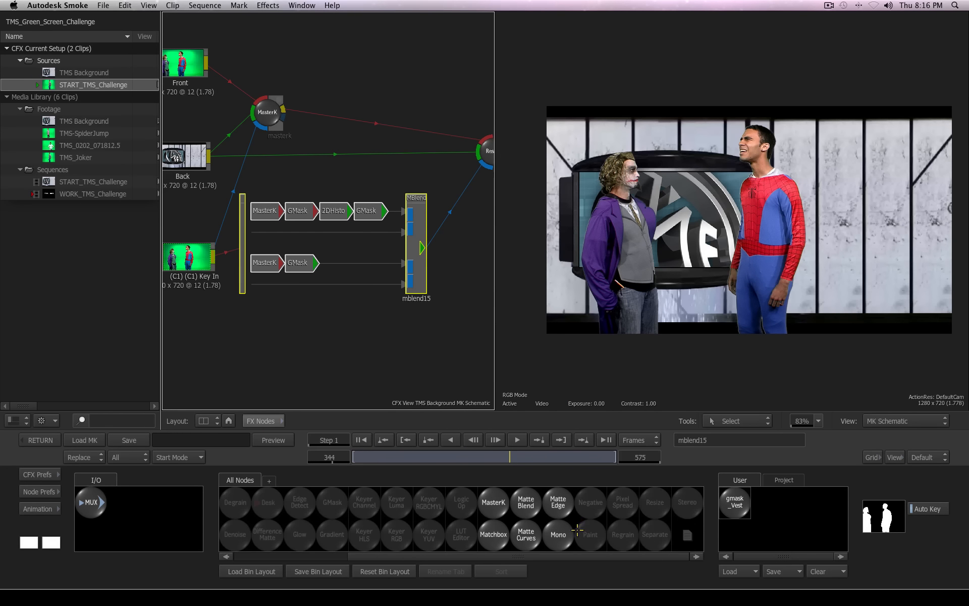
{"action": "left_click", "coordinate": [559, 501]}
{"action": "left_click_drag", "start_coordinate": [417, 237], "coordinate": [431, 240]}
{"action": "left_click_drag", "start_coordinate": [558, 503], "coordinate": [473, 225]}
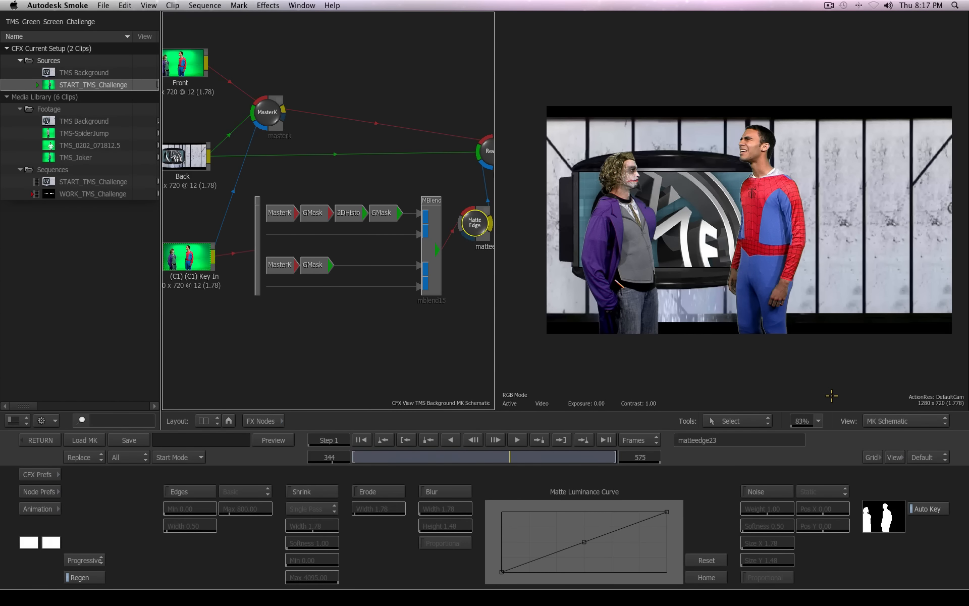
Enable Shrink in the Matte Edge node with a width of 1.38, checking Spider-Man's edges up close
{"action": "left_click", "coordinate": [301, 492]}
{"action": "left_click_drag", "start_coordinate": [774, 137], "coordinate": [848, 137]}
{"action": "left_click_drag", "start_coordinate": [312, 526], "coordinate": [292, 546]}
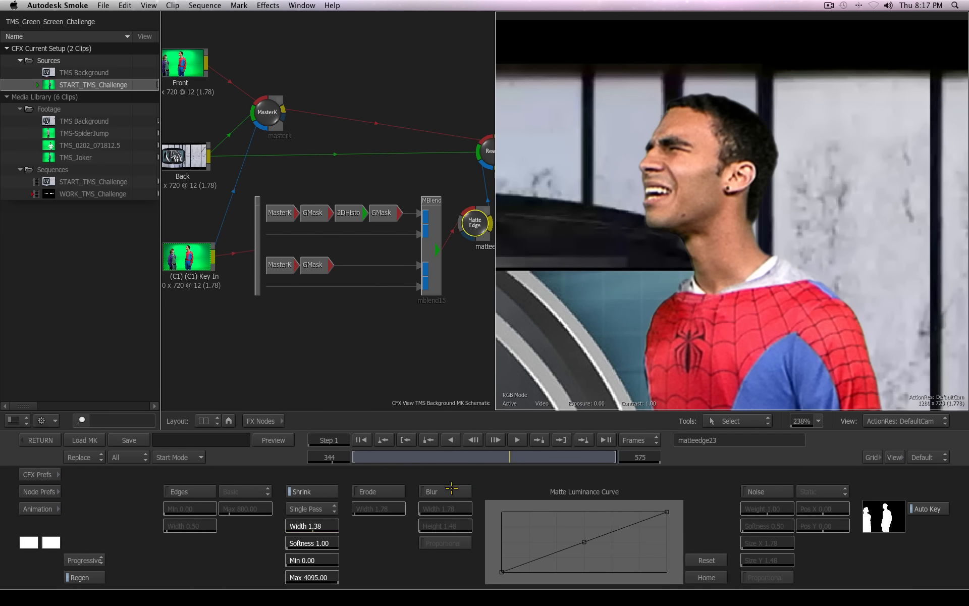
Try Erode at a width of 1.78 on the matte, compare the result matte, and switch Erode off
{"action": "left_click", "coordinate": [377, 493]}
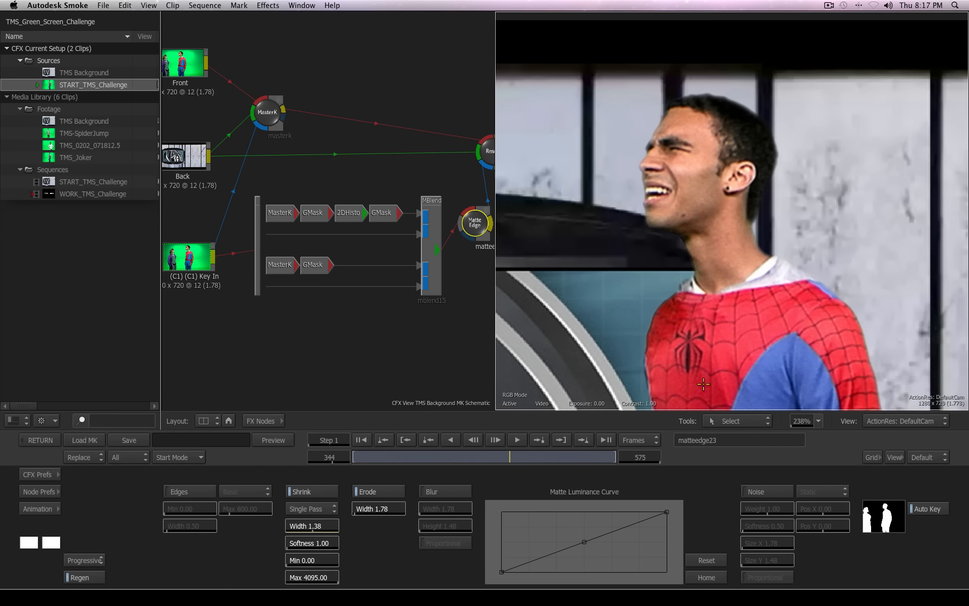
{"action": "key", "text": "F4"}
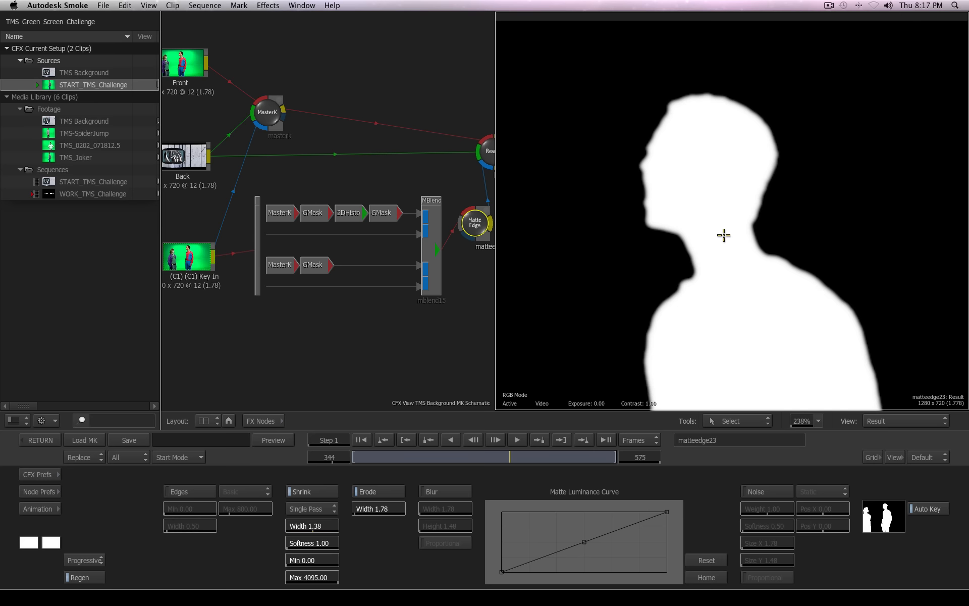
{"action": "left_click", "coordinate": [382, 492]}
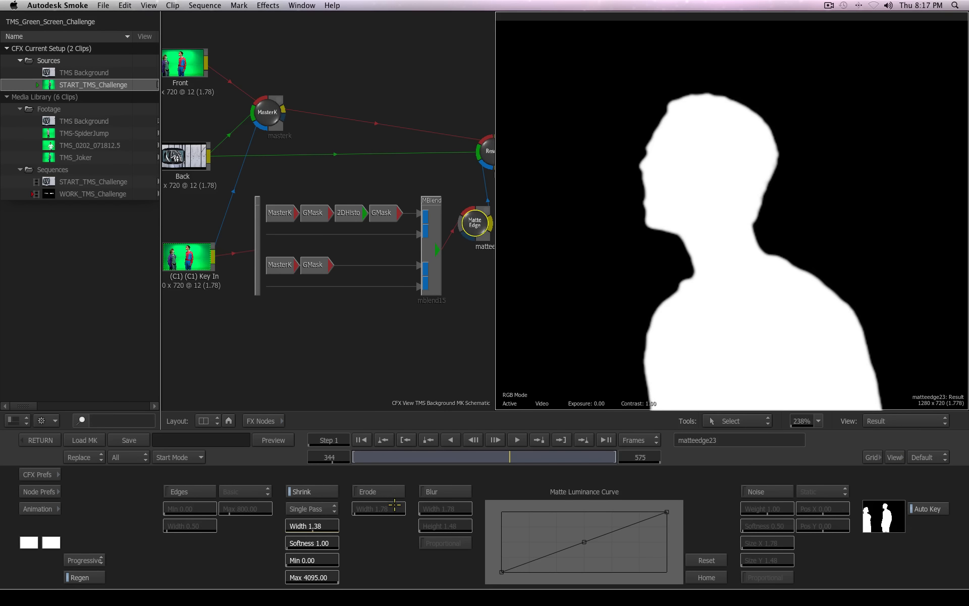
Compare the edges with Shrink off and on, examining Spider-Man at frame 344 and the Joker at frame 394
{"action": "left_click", "coordinate": [309, 491]}
{"action": "left_click", "coordinate": [312, 490]}
{"action": "key", "text": "1"}
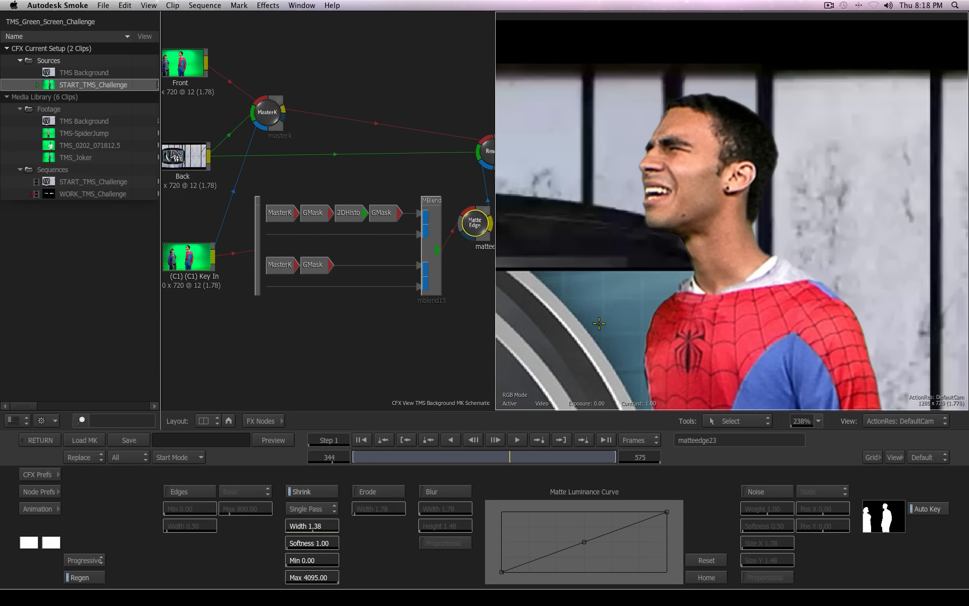
{"action": "left_click_drag", "start_coordinate": [566, 314], "coordinate": [908, 254]}
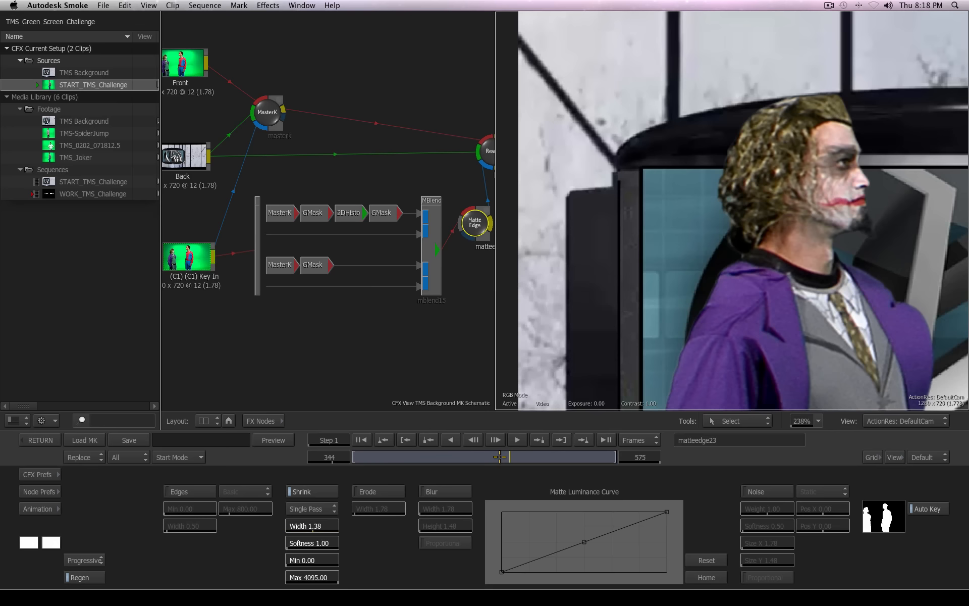
{"action": "left_click_drag", "start_coordinate": [500, 459], "coordinate": [533, 461]}
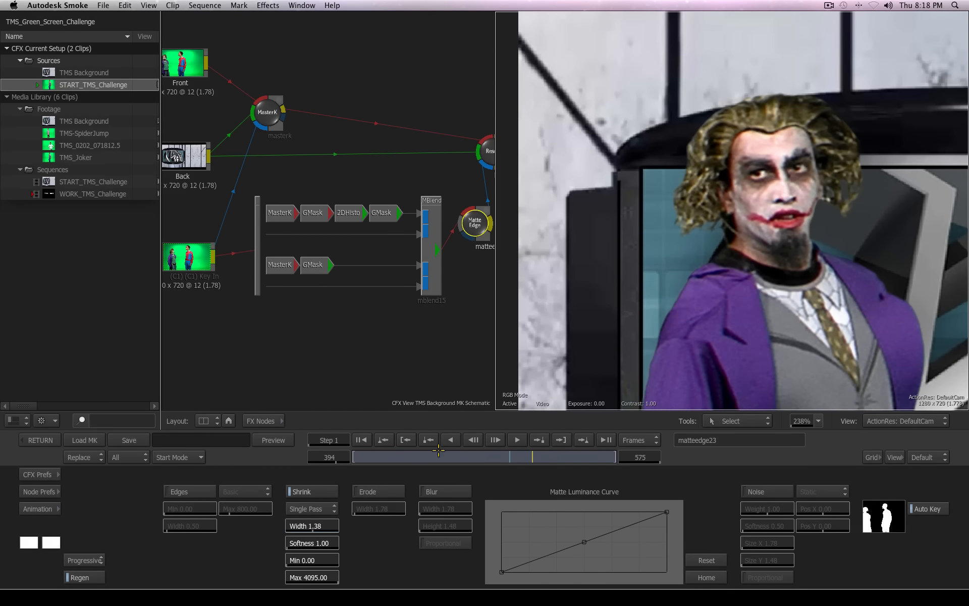
{"action": "left_click", "coordinate": [309, 494]}
{"action": "left_click", "coordinate": [310, 495]}
{"action": "scroll", "coordinate": [678, 245], "scroll_direction": "down", "scroll_amount": 6}
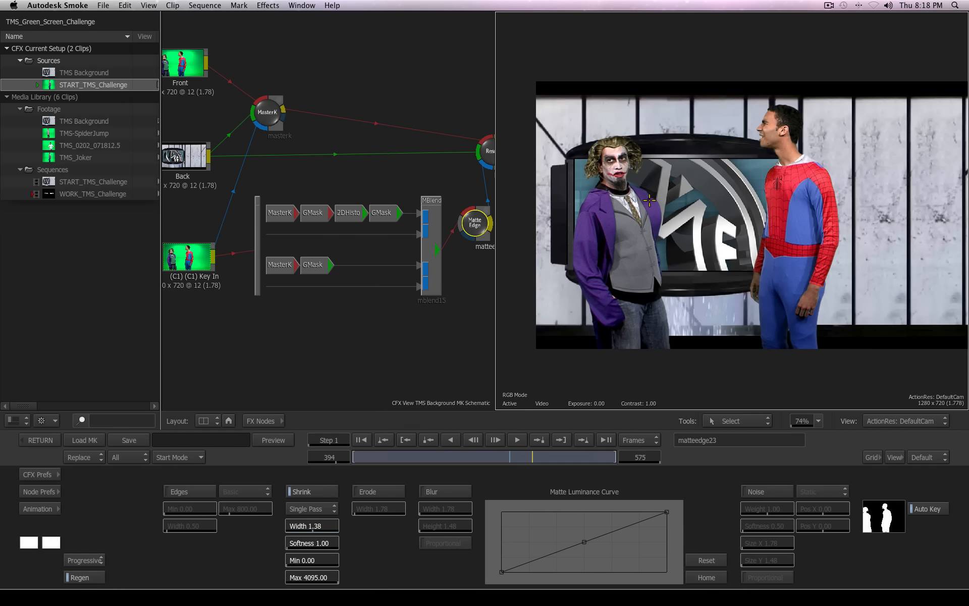
Delete the Matte Edge node from the MBlend output
{"action": "left_click", "coordinate": [475, 223]}
{"action": "key", "text": "Delete"}
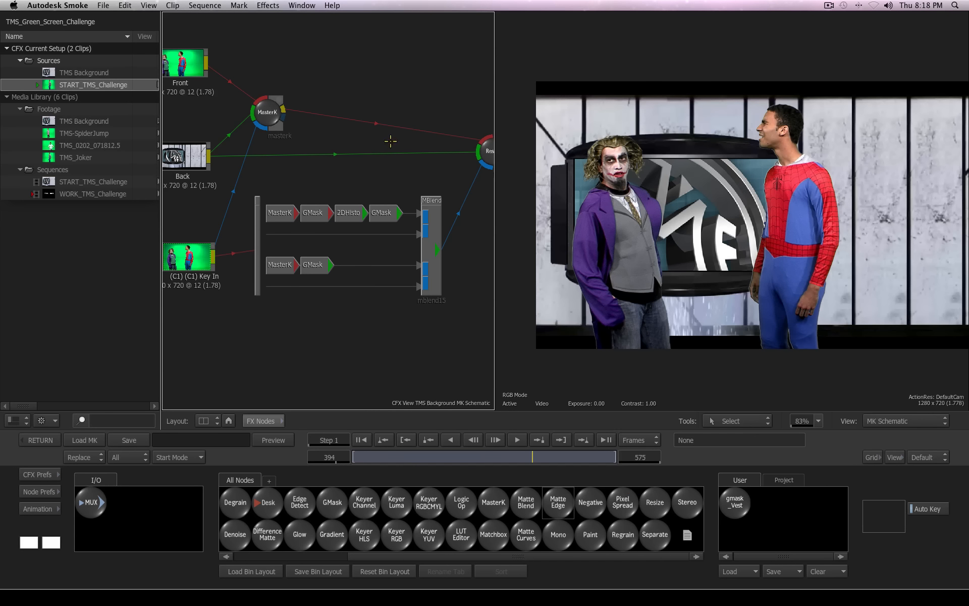
Add a Pixel Spread node and feed its inputs from the MasterK result, the Back clip and the MBlend matte
{"action": "key", "text": "p"}
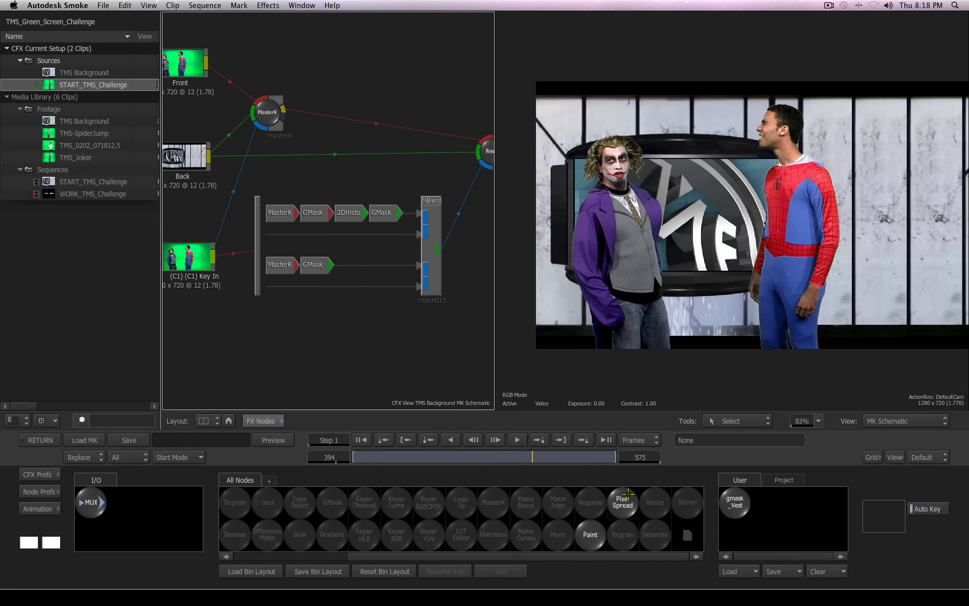
{"action": "left_click_drag", "start_coordinate": [623, 503], "coordinate": [446, 92]}
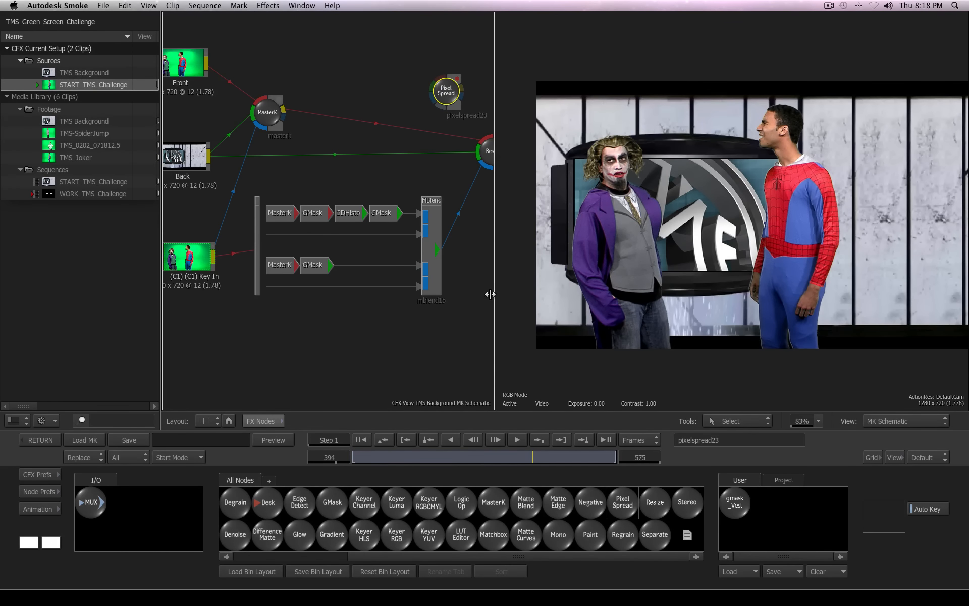
{"action": "left_click_drag", "start_coordinate": [283, 109], "coordinate": [439, 79]}
{"action": "left_click_drag", "start_coordinate": [208, 155], "coordinate": [432, 88]}
{"action": "left_click_drag", "start_coordinate": [438, 250], "coordinate": [433, 99]}
Connect Pixel Spread's colour and matte outputs to the final output node's front and matte inputs, repositioning Pixel Spread between the branches
{"action": "left_click_drag", "start_coordinate": [447, 92], "coordinate": [486, 140]}
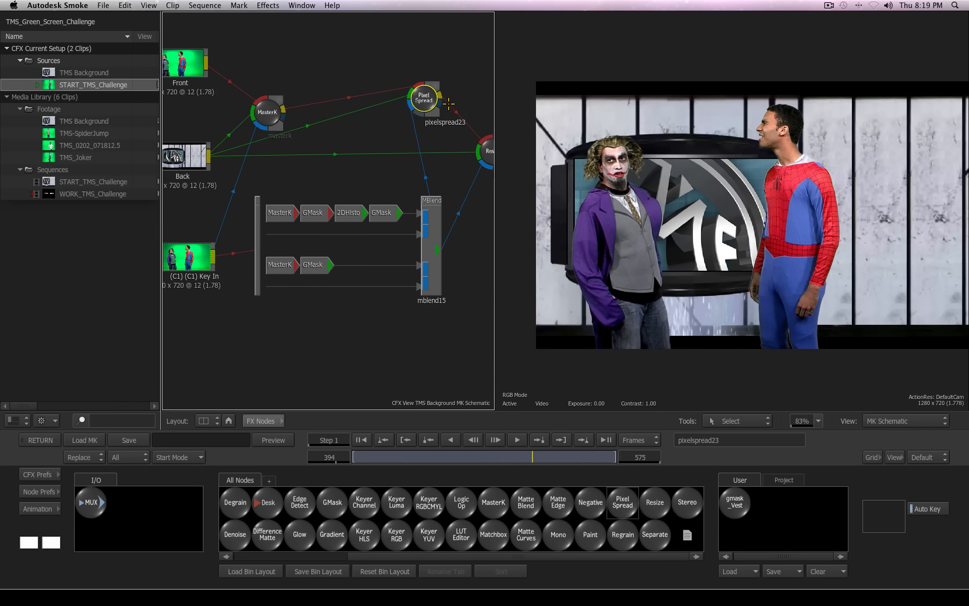
{"action": "left_click_drag", "start_coordinate": [441, 105], "coordinate": [487, 165]}
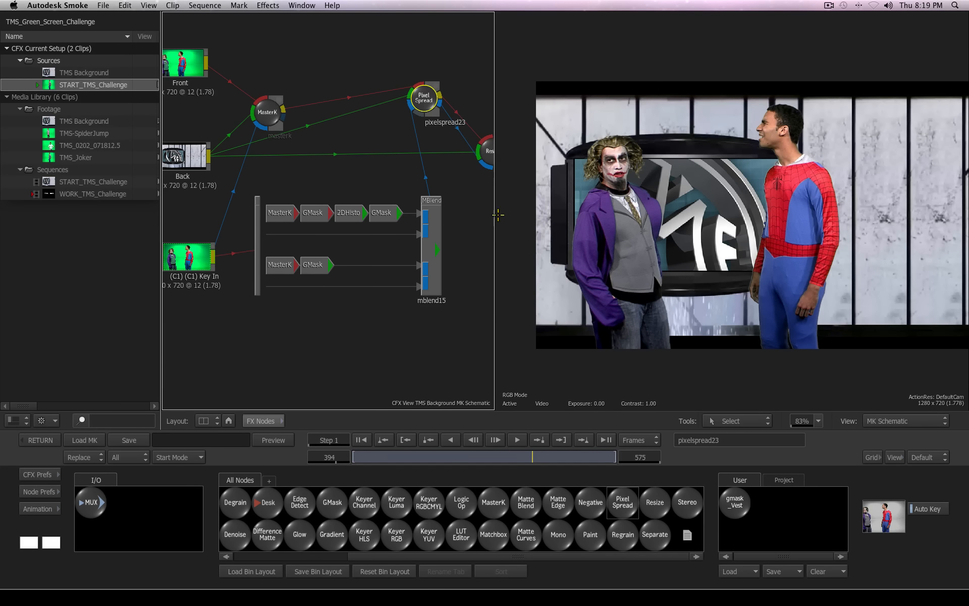
{"action": "left_click_drag", "start_coordinate": [418, 96], "coordinate": [390, 167]}
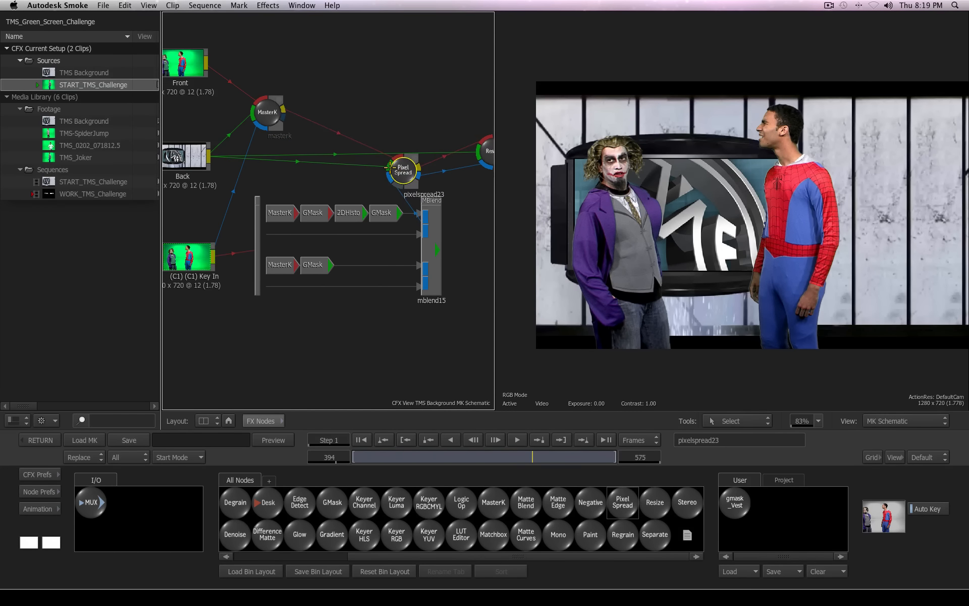
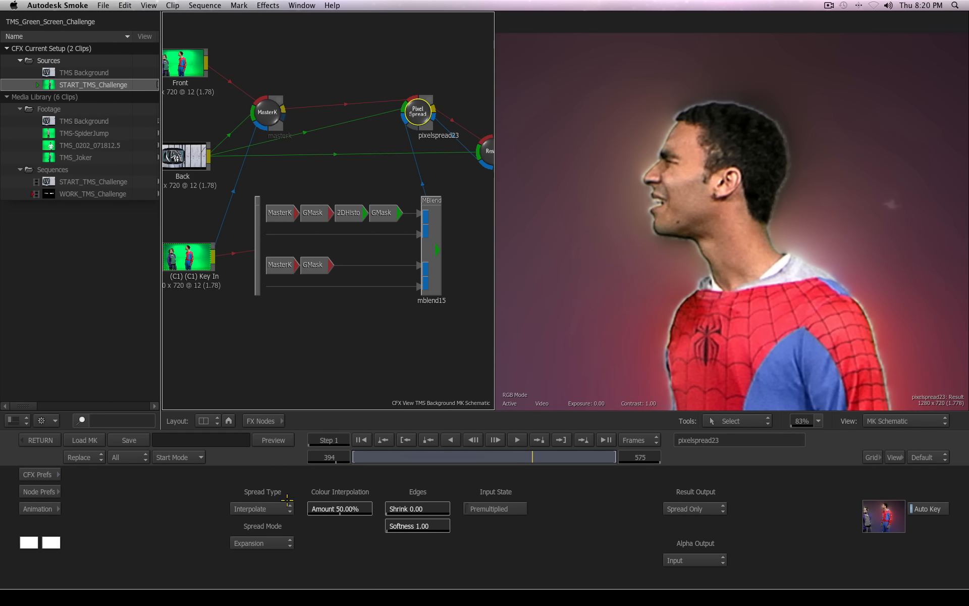
Set the Pixel Spread type to Parallax with a parallax amount of 0
{"action": "left_click", "coordinate": [269, 508]}
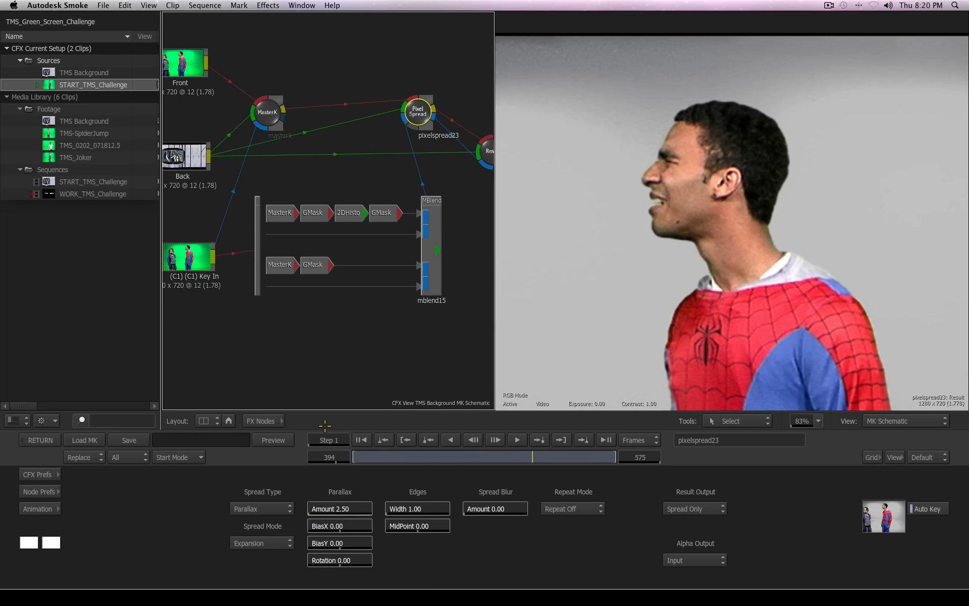
{"action": "left_click", "coordinate": [343, 508]}
{"action": "type", "text": "0"}
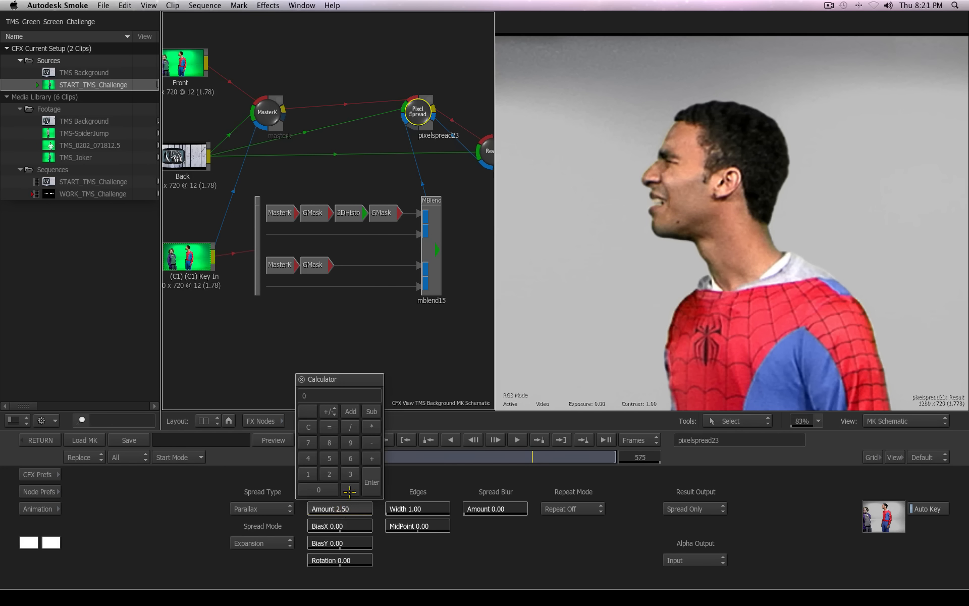
{"action": "key", "text": "Return"}
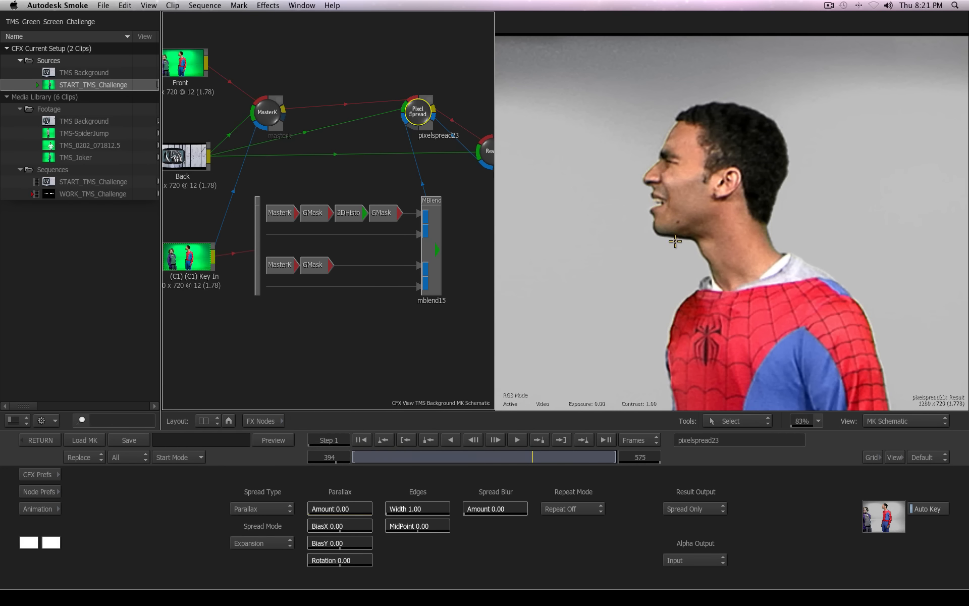
View the final composite and raise the parallax amount to 4.20, checking Spider-Man's and the Joker's edges up close
{"action": "key", "text": "F4"}
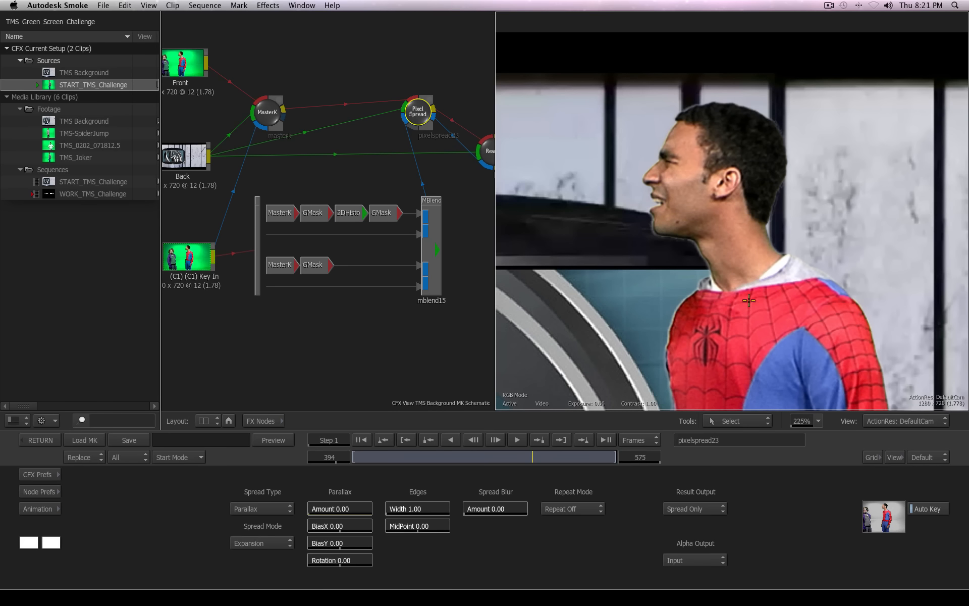
{"action": "left_click_drag", "start_coordinate": [714, 287], "coordinate": [762, 270]}
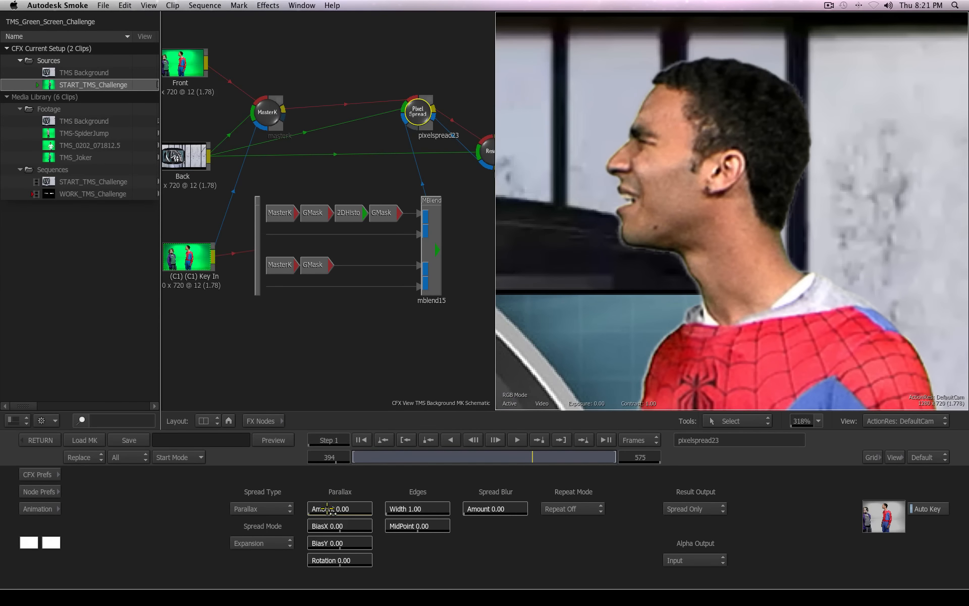
{"action": "left_click_drag", "start_coordinate": [329, 509], "coordinate": [353, 509]}
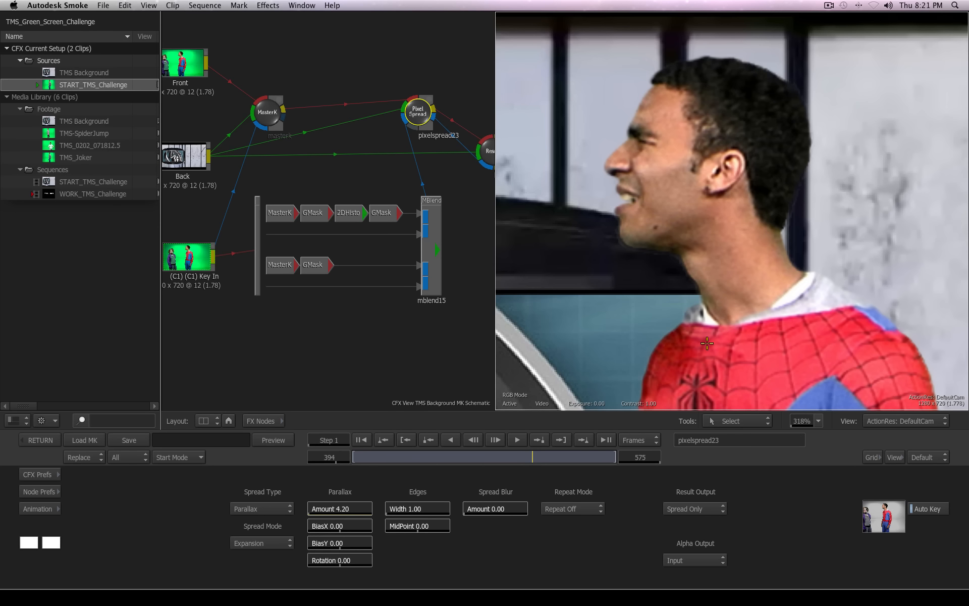
{"action": "left_click_drag", "start_coordinate": [803, 374], "coordinate": [782, 171]}
{"action": "left_click_drag", "start_coordinate": [809, 332], "coordinate": [639, 345]}
{"action": "left_click_drag", "start_coordinate": [707, 157], "coordinate": [600, 417]}
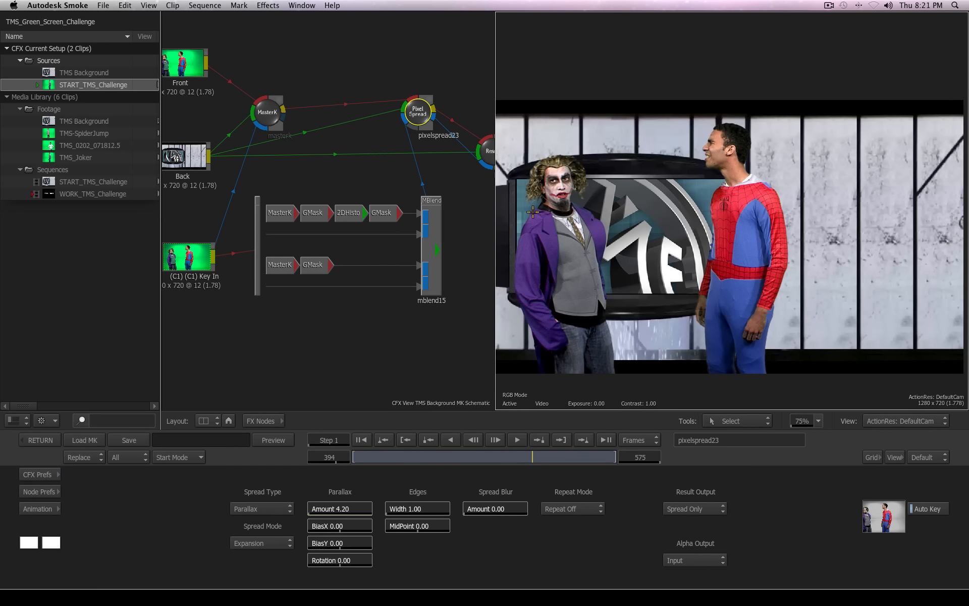
{"action": "left_click_drag", "start_coordinate": [519, 208], "coordinate": [714, 71]}
{"action": "left_click_drag", "start_coordinate": [549, 142], "coordinate": [966, 247]}
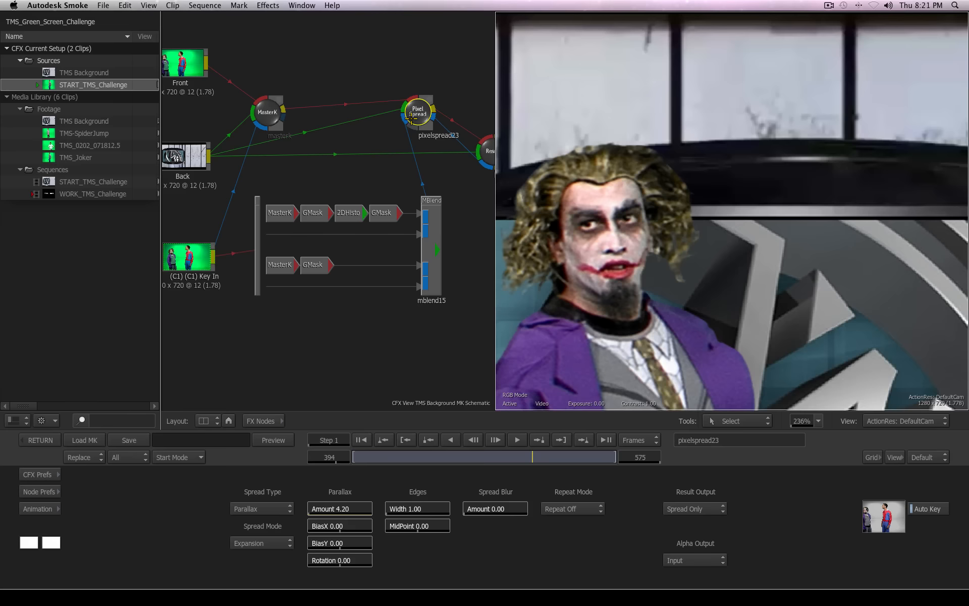
Move the Pixel Spread node closer to the MBlend group and lower its parallax amount to 2.60
{"action": "left_click_drag", "start_coordinate": [413, 116], "coordinate": [429, 155]}
{"action": "left_click_drag", "start_coordinate": [363, 506], "coordinate": [330, 512]}
{"action": "left_click_drag", "start_coordinate": [808, 283], "coordinate": [710, 275]}
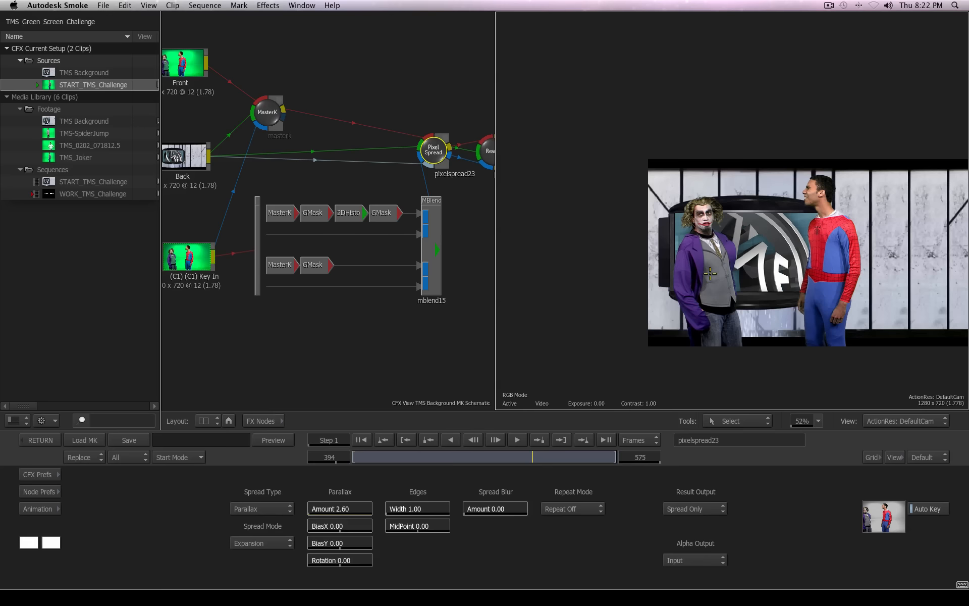
{"action": "left_click_drag", "start_coordinate": [773, 318], "coordinate": [717, 298]}
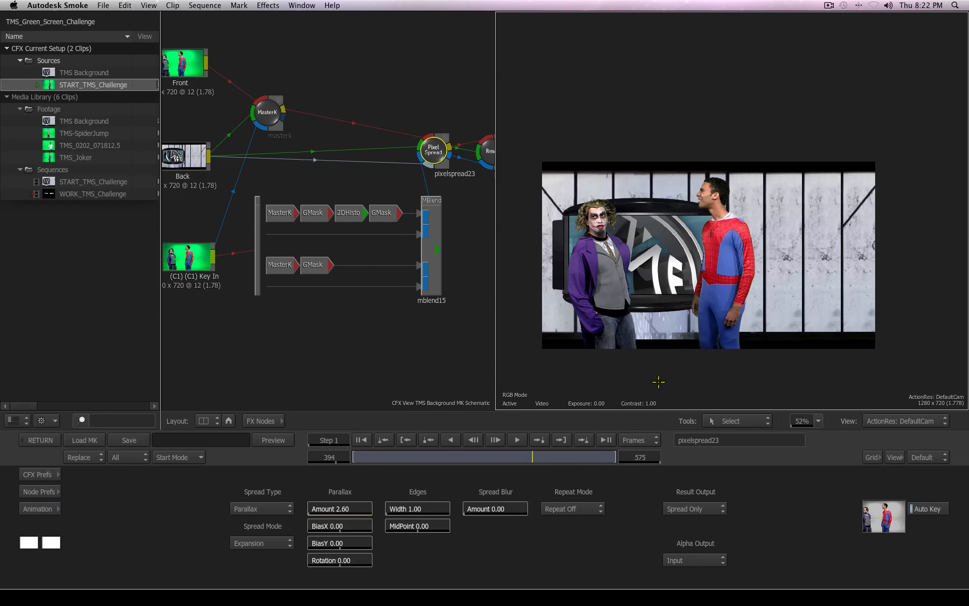
{"action": "left_click_drag", "start_coordinate": [726, 276], "coordinate": [749, 256]}
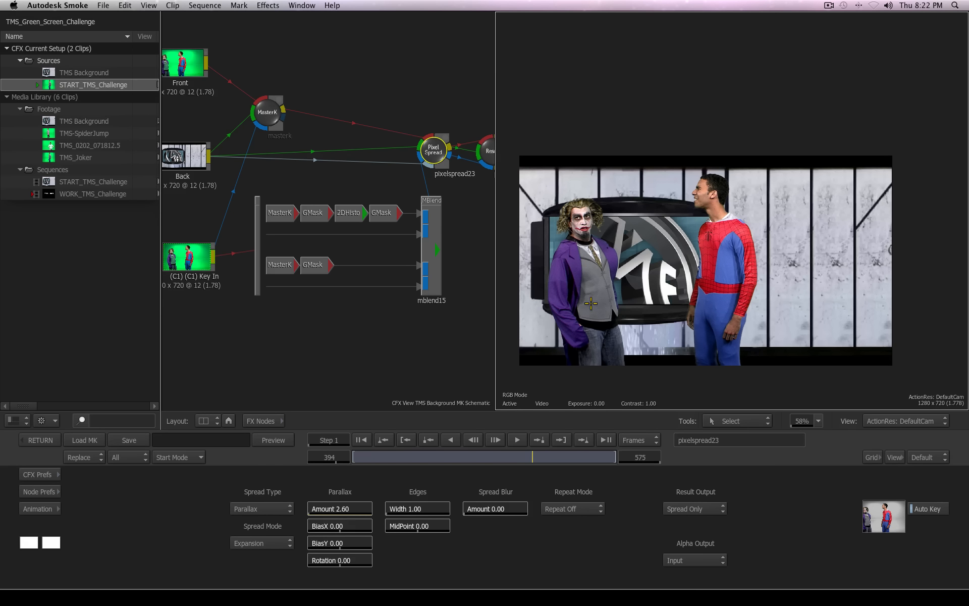
Look at the settings of the gmask_Vest mask and the Front clip's MasterK node, shifting that MasterK within the schematic
{"action": "left_click", "coordinate": [383, 213]}
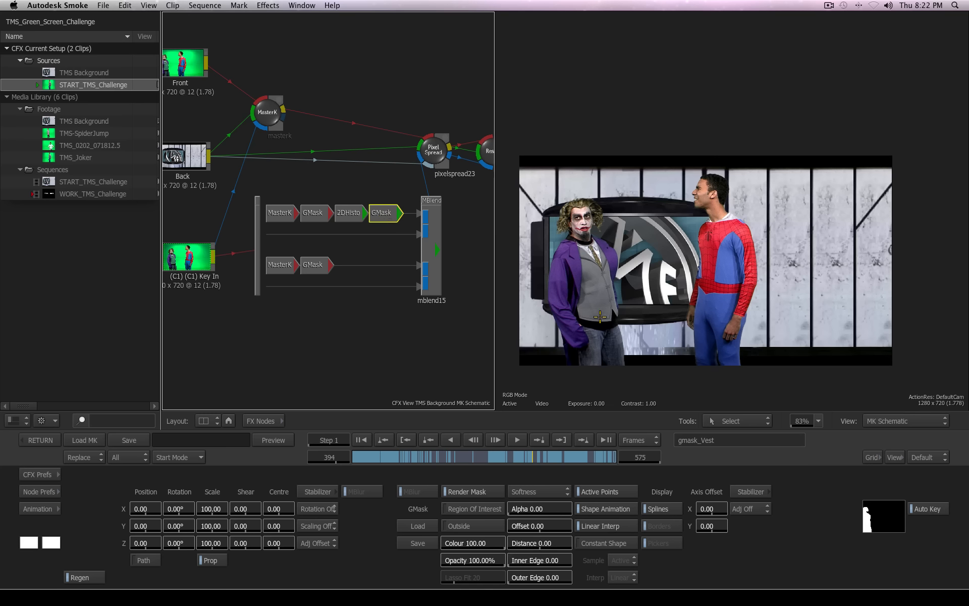
{"action": "left_click", "coordinate": [268, 107]}
{"action": "left_click_drag", "start_coordinate": [268, 111], "coordinate": [269, 96]}
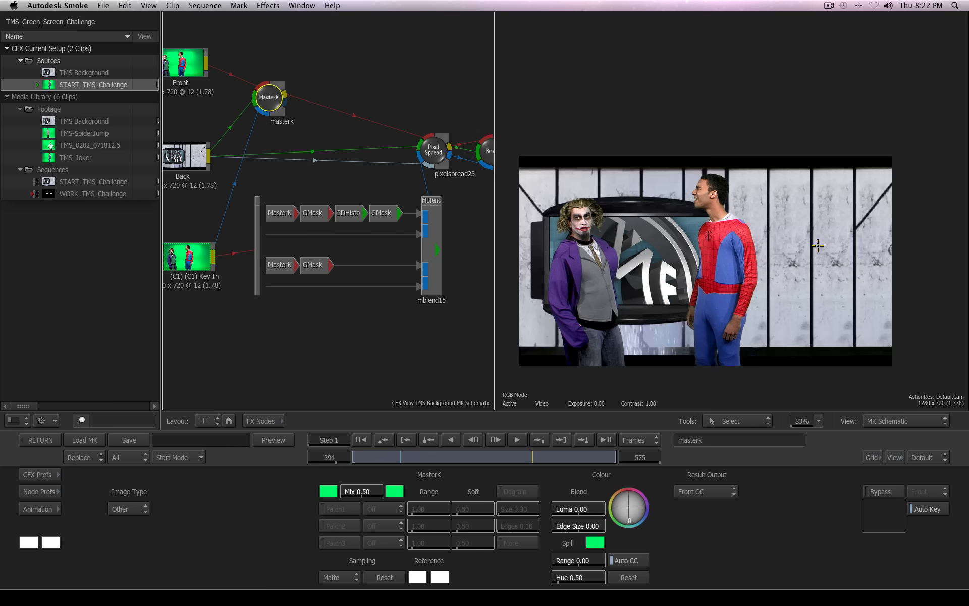
{"action": "left_click_drag", "start_coordinate": [269, 100], "coordinate": [291, 99]}
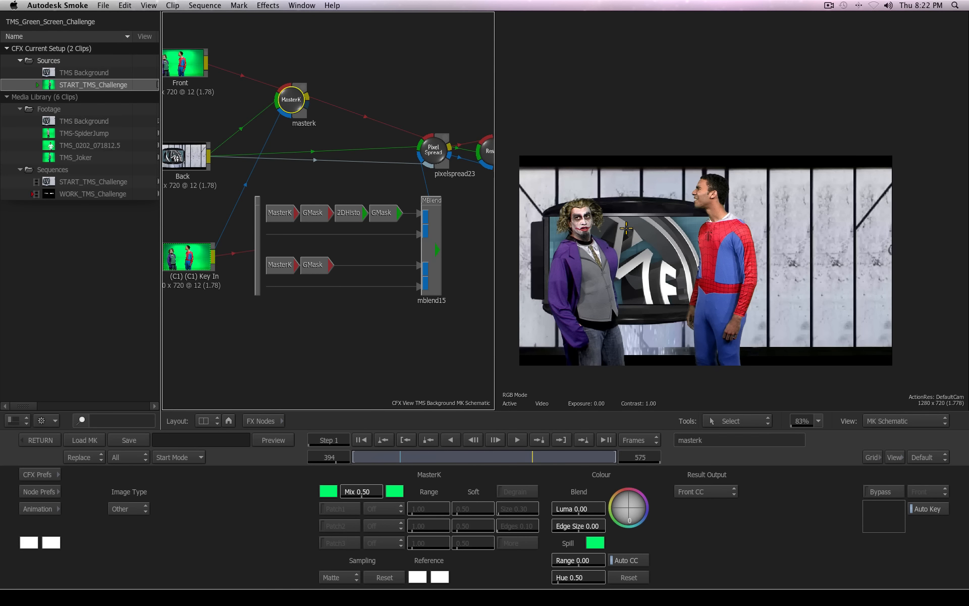
Add a Colour Blend node above the Front branch and move the MBlend group down to make room
{"action": "key", "text": "grave"}
{"action": "left_click_drag", "start_coordinate": [436, 556], "coordinate": [251, 573]}
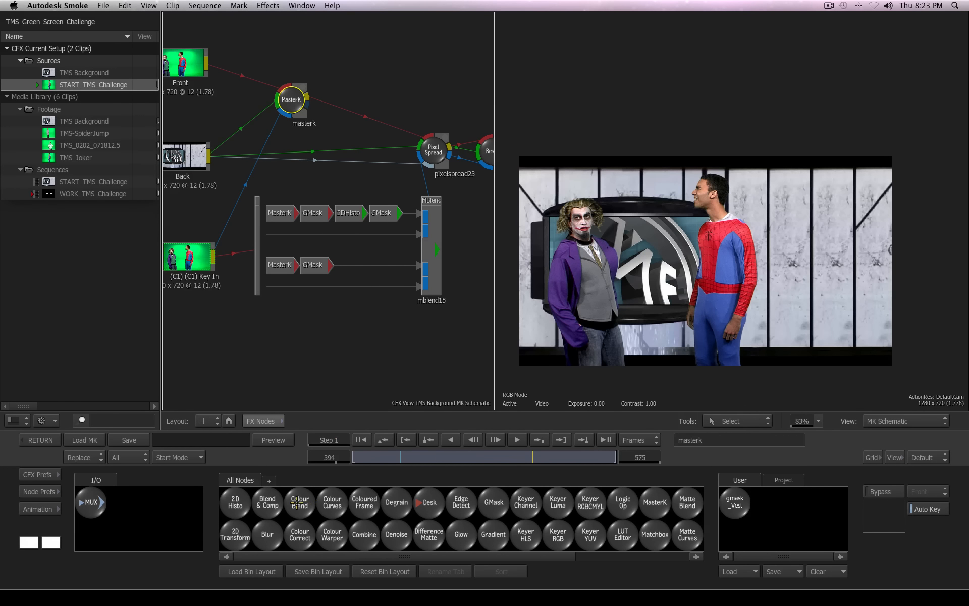
{"action": "left_click_drag", "start_coordinate": [298, 504], "coordinate": [422, 61]}
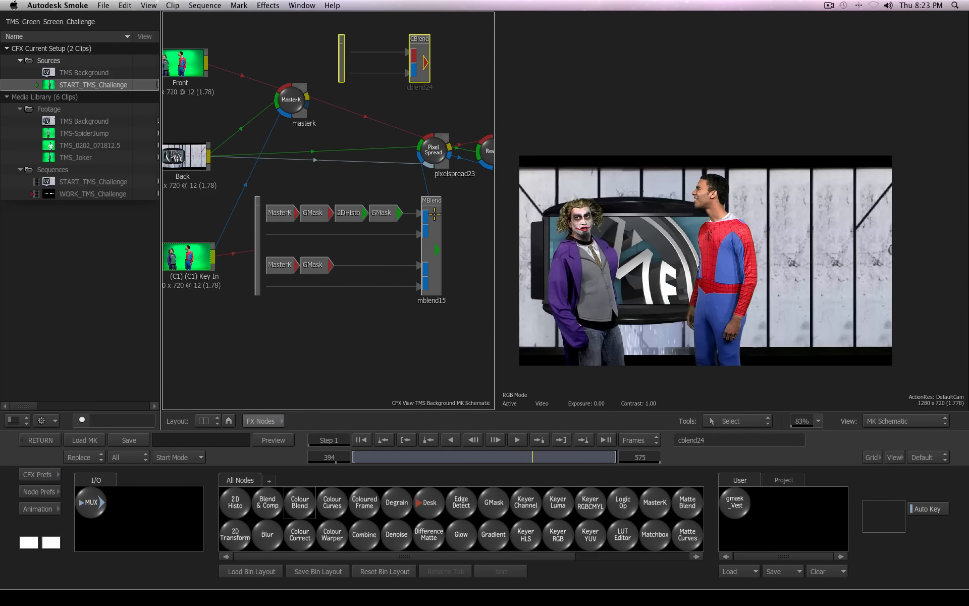
{"action": "left_click_drag", "start_coordinate": [435, 231], "coordinate": [432, 253]}
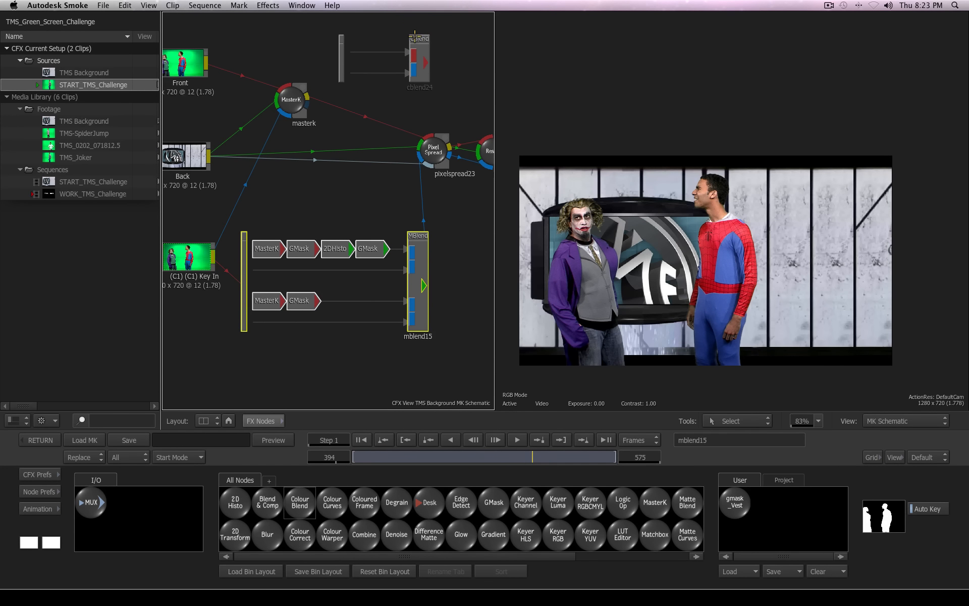
{"action": "left_click_drag", "start_coordinate": [415, 38], "coordinate": [421, 34]}
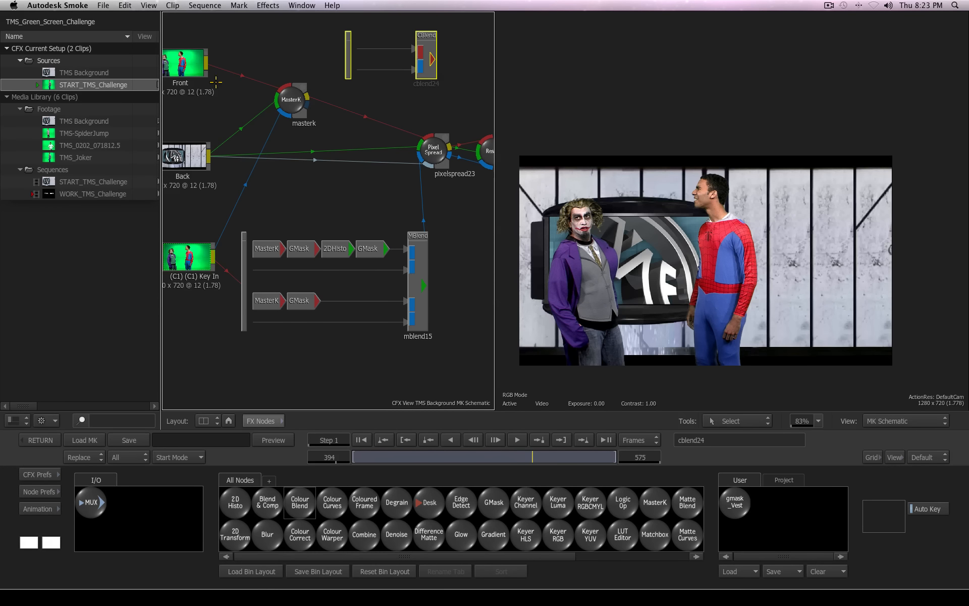
Delete the Front clip's MasterK node and route the Front clip through Colour Blend into Pixel Spread's front input
{"action": "left_click_drag", "start_coordinate": [291, 99], "coordinate": [313, 120]}
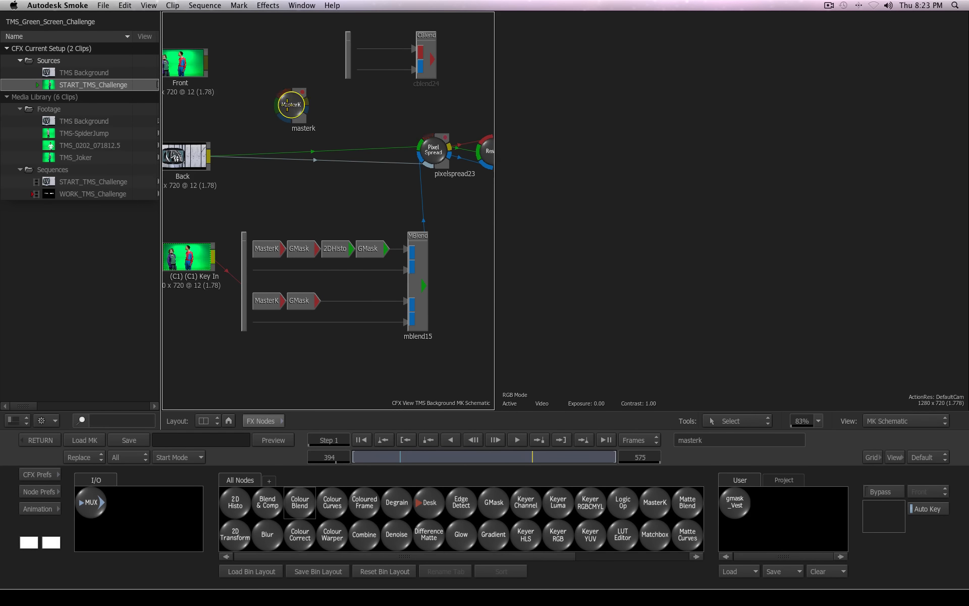
{"action": "key", "text": "Delete"}
{"action": "left_click_drag", "start_coordinate": [206, 61], "coordinate": [432, 138]}
{"action": "left_click_drag", "start_coordinate": [426, 36], "coordinate": [351, 51]}
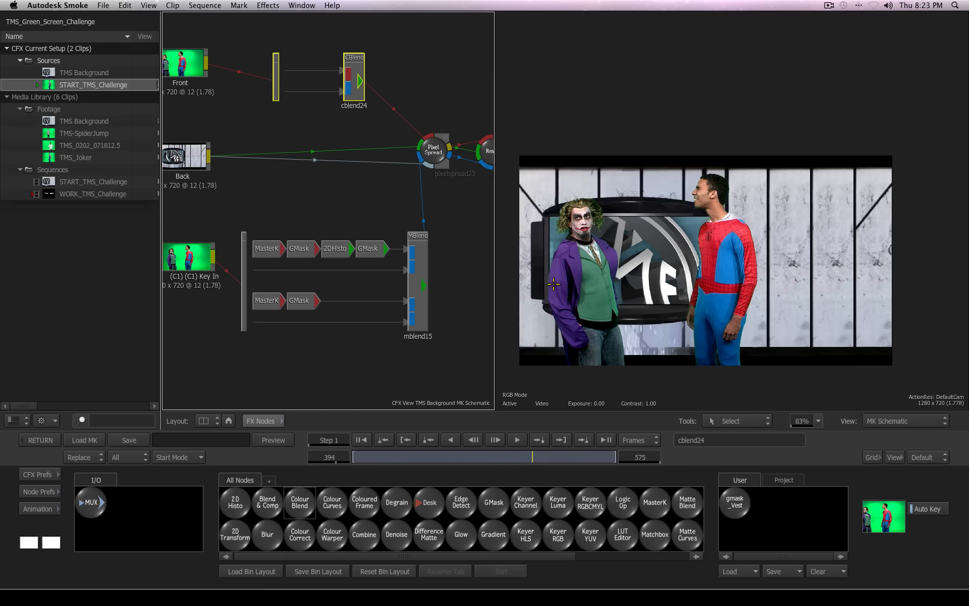
Insert a Colour Curves node into the upper layer of the Colour Blend node
{"action": "left_click_drag", "start_coordinate": [557, 292], "coordinate": [670, 149]}
{"action": "left_click_drag", "start_coordinate": [548, 208], "coordinate": [967, 238]}
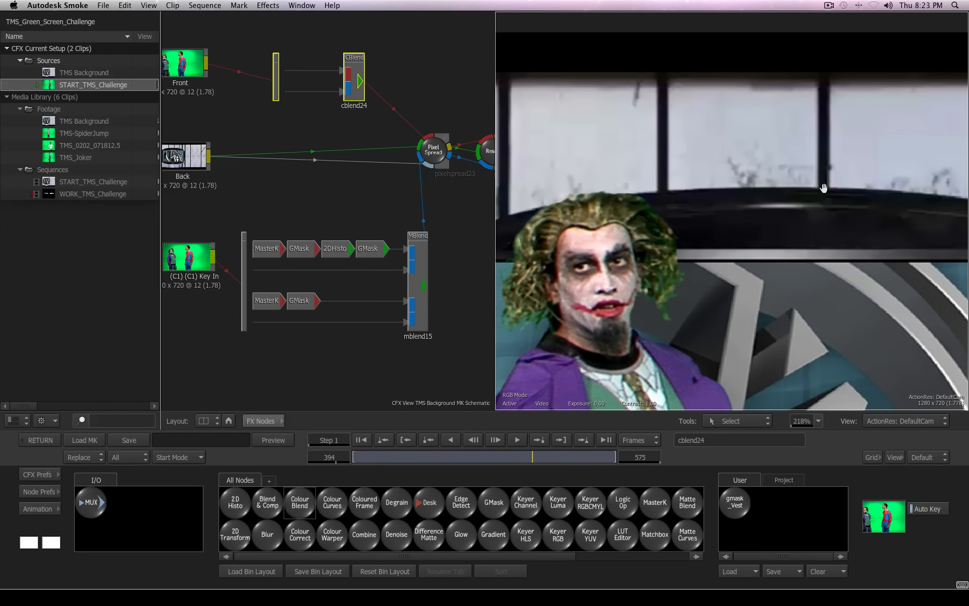
{"action": "left_click_drag", "start_coordinate": [824, 228], "coordinate": [729, 282]}
{"action": "left_click_drag", "start_coordinate": [830, 258], "coordinate": [753, 189]}
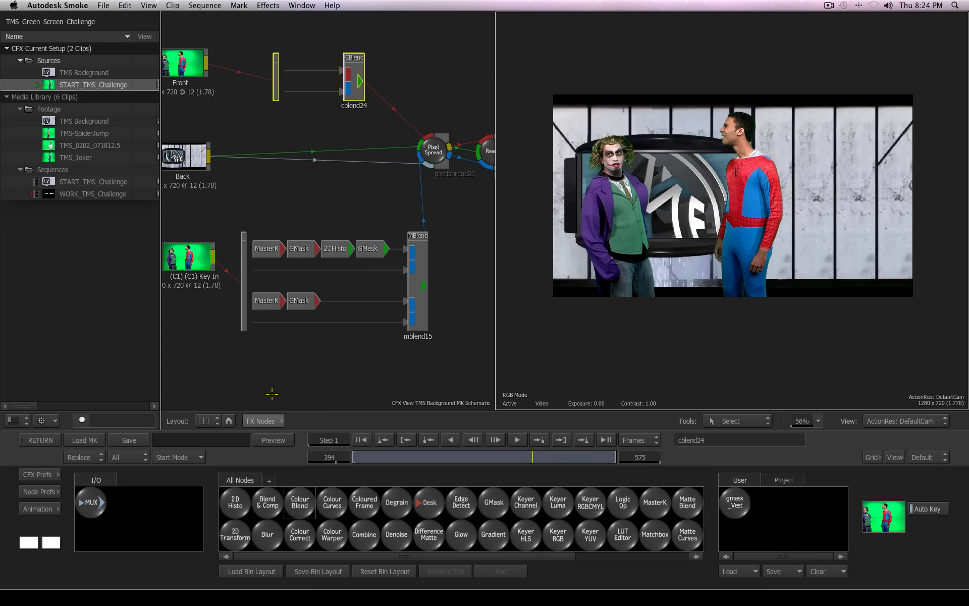
{"action": "left_click", "coordinate": [332, 501]}
{"action": "left_click", "coordinate": [304, 67]}
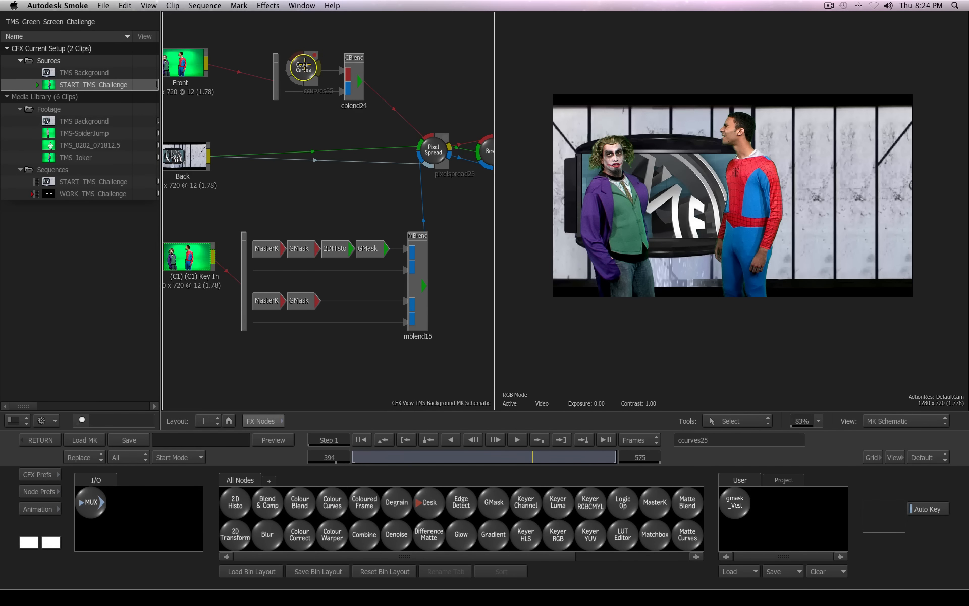
{"action": "left_click", "coordinate": [294, 74]}
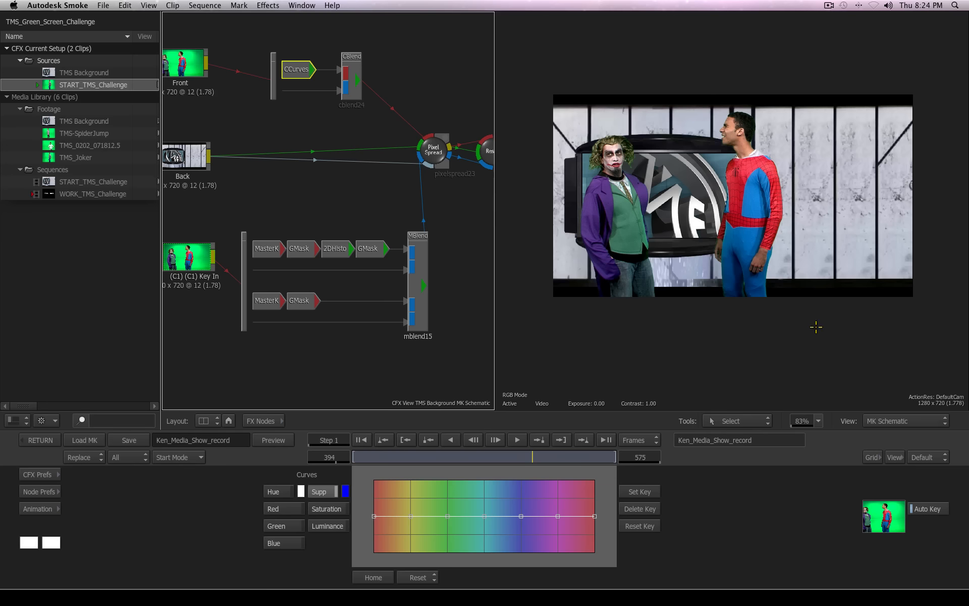
View the Colour Curves node's image and set its suppression colour to the green sampled beside the Joker's head
{"action": "left_click", "coordinate": [910, 420]}
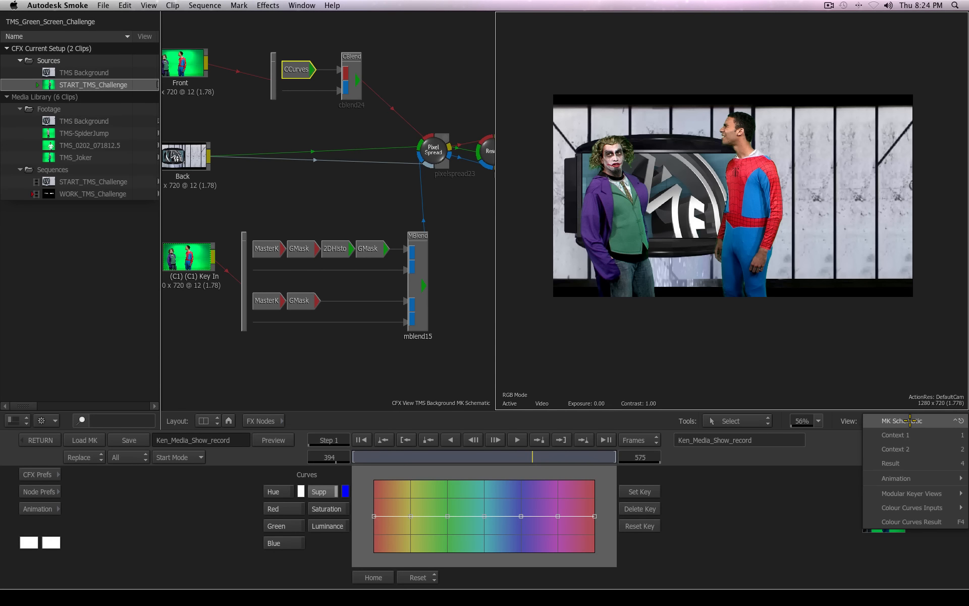
{"action": "mouse_move", "coordinate": [912, 507]}
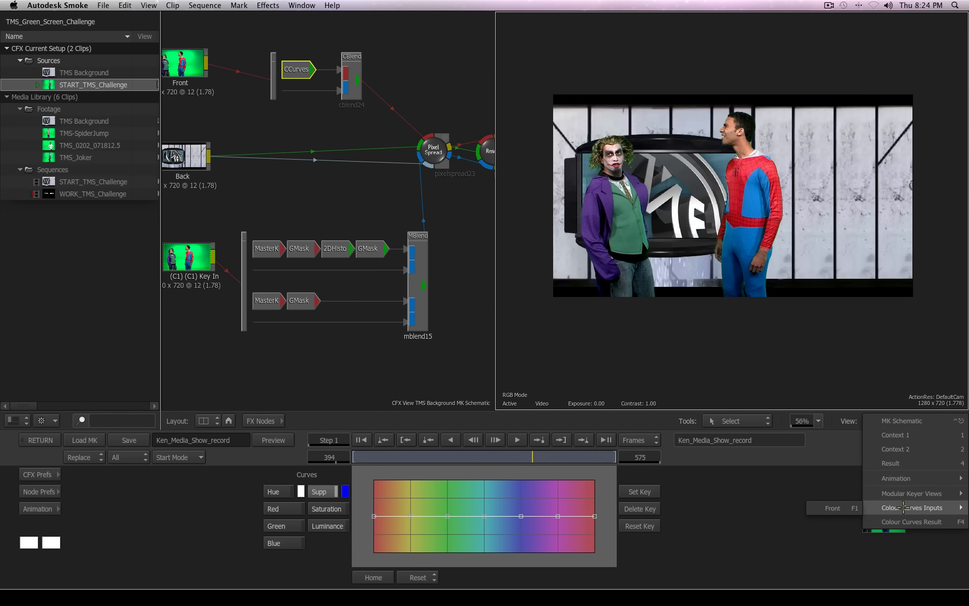
{"action": "left_click", "coordinate": [848, 507]}
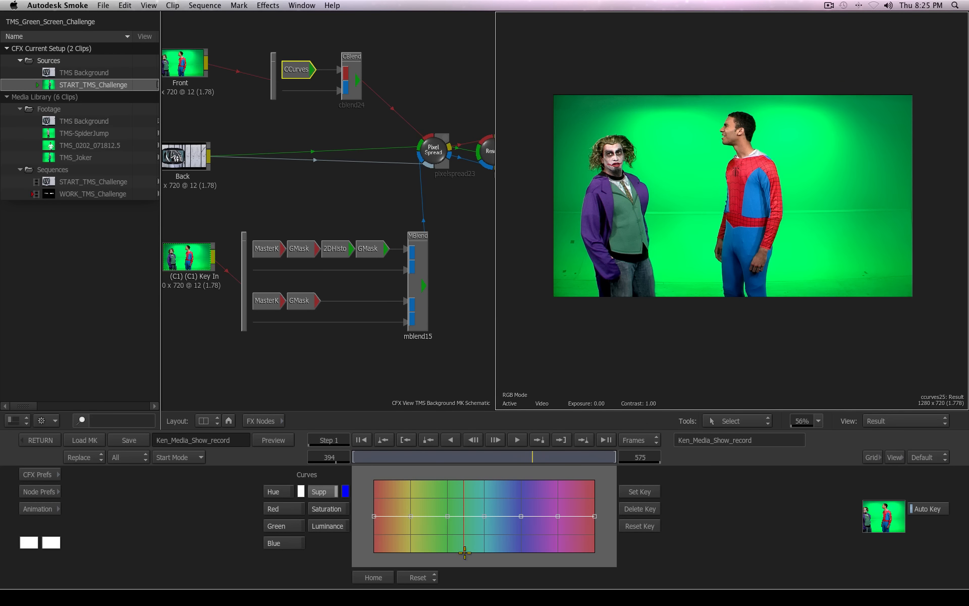
{"action": "left_click", "coordinate": [344, 491]}
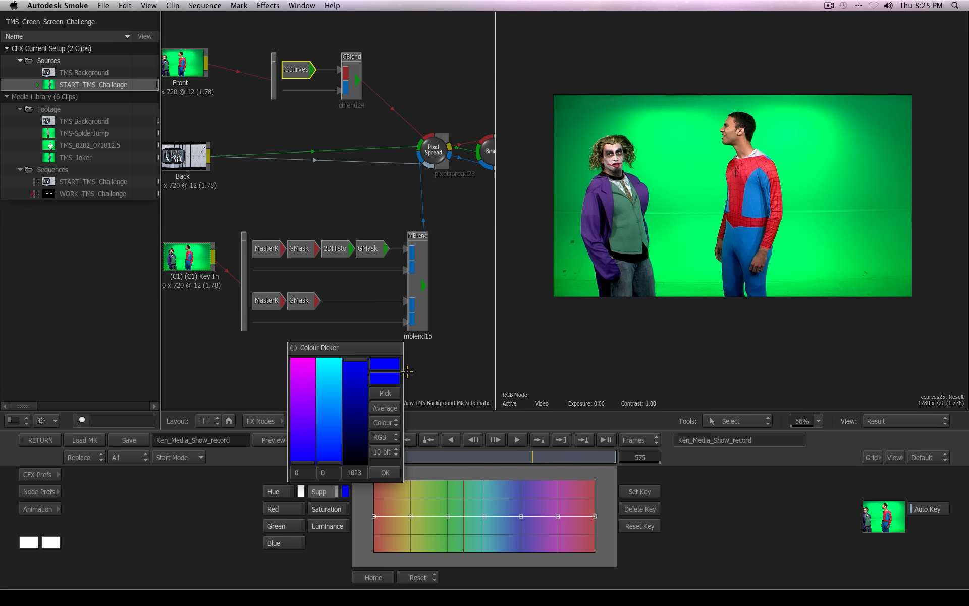
{"action": "left_click_drag", "start_coordinate": [664, 159], "coordinate": [639, 144]}
{"action": "left_click", "coordinate": [379, 363]}
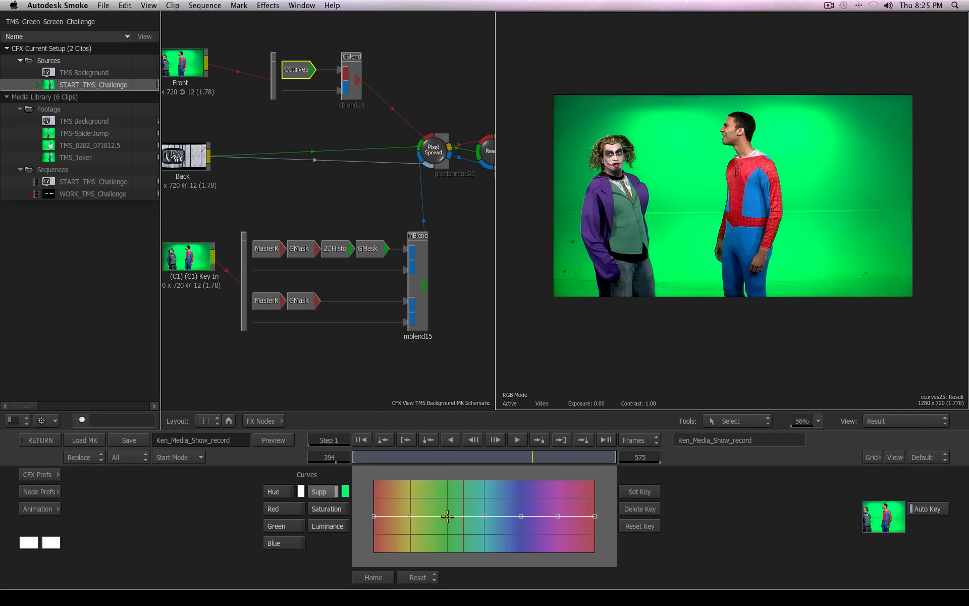
Lower the suppression curve around the sampled green hue to remove the green from the Front image
{"action": "left_click_drag", "start_coordinate": [448, 515], "coordinate": [494, 542]}
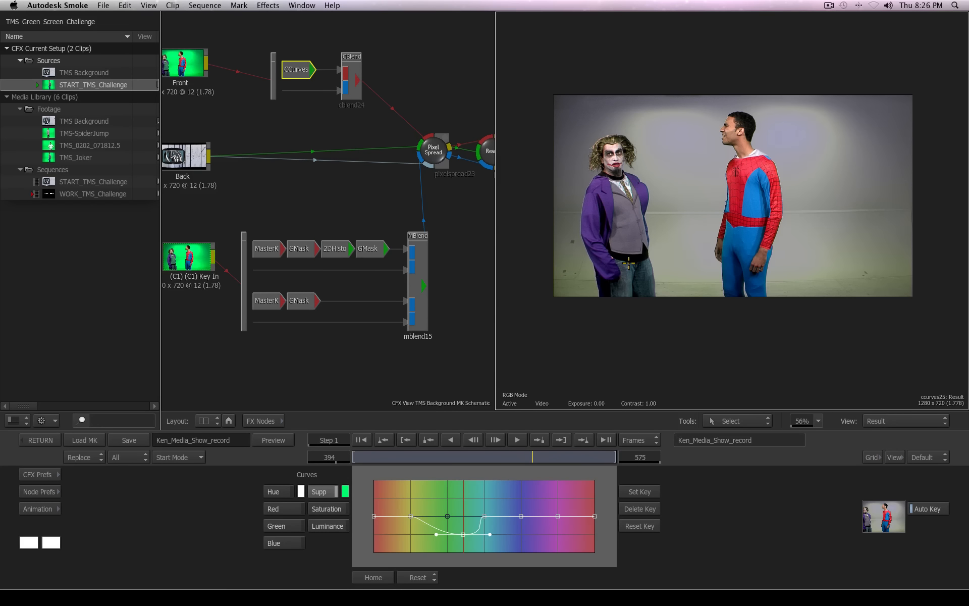
Duplicate the gmask_Vest node and insert the copy into the lower layer of the Colour Blend node
{"action": "left_click", "coordinate": [367, 249]}
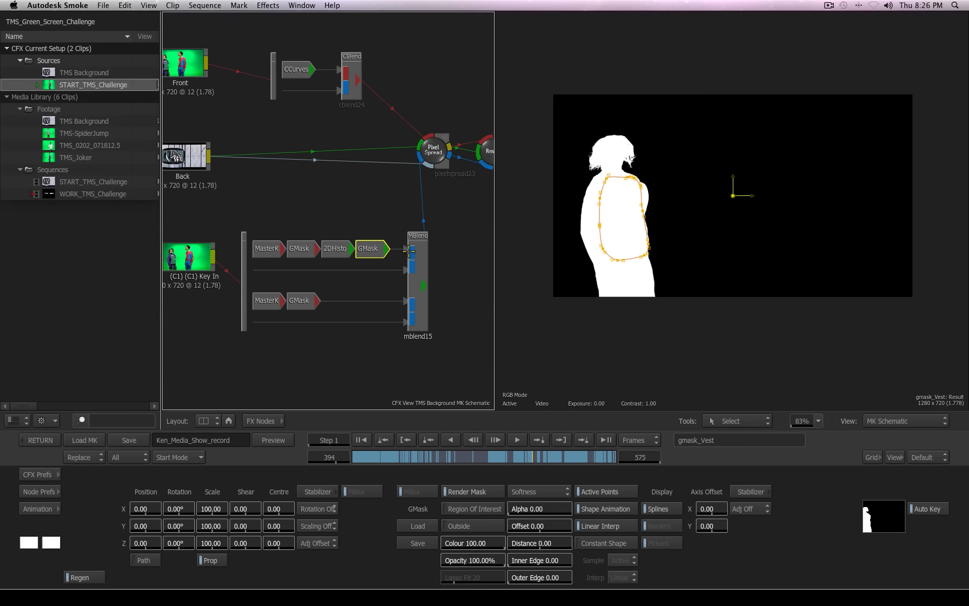
{"action": "right_click", "coordinate": [367, 246]}
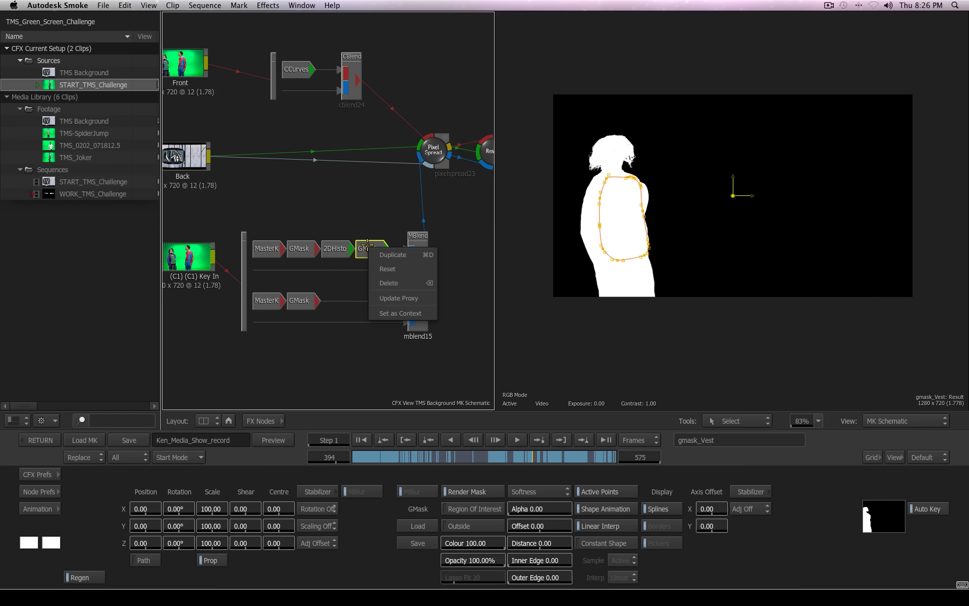
{"action": "left_click", "coordinate": [390, 255]}
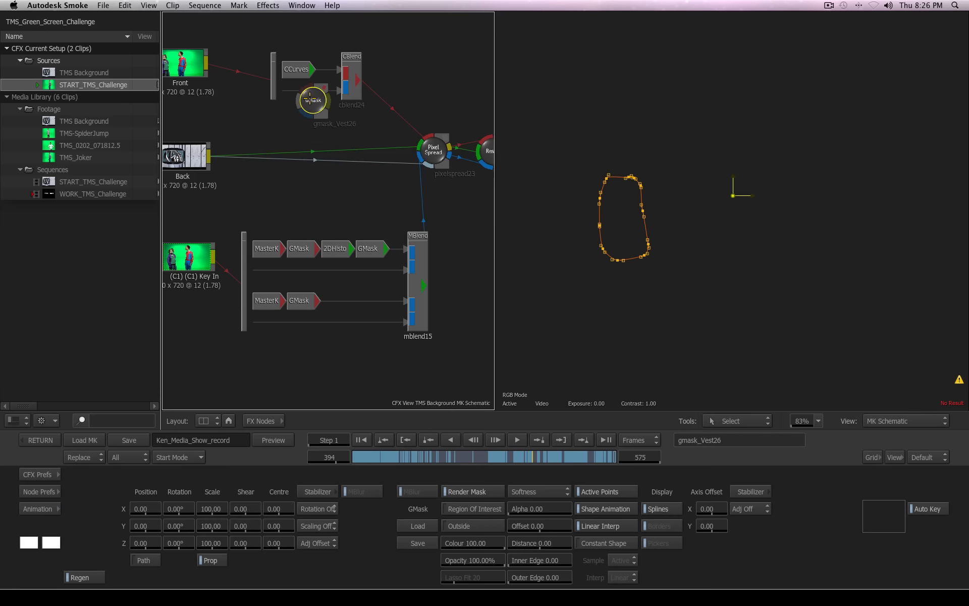
{"action": "left_click", "coordinate": [310, 97]}
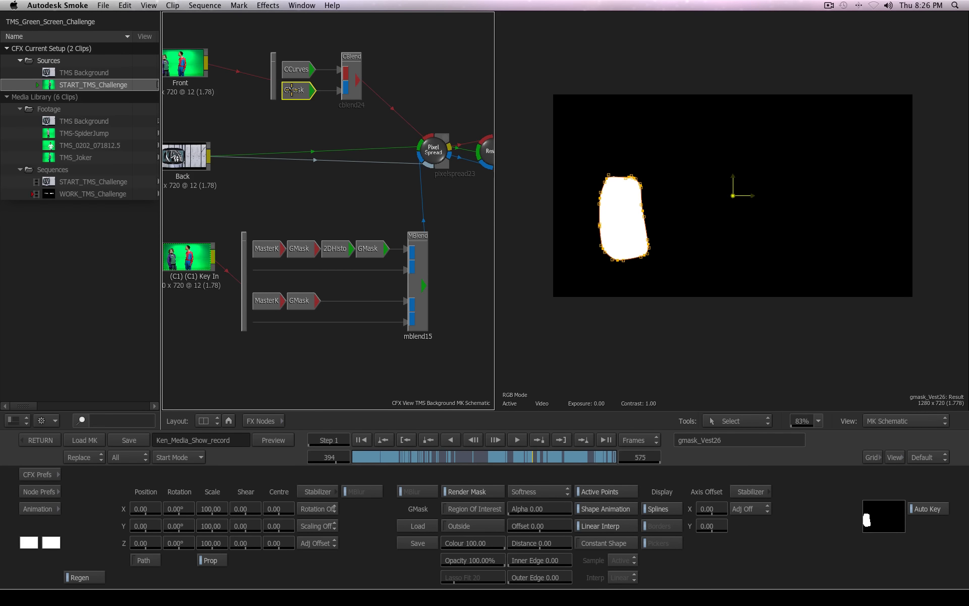
{"action": "left_click", "coordinate": [330, 71]}
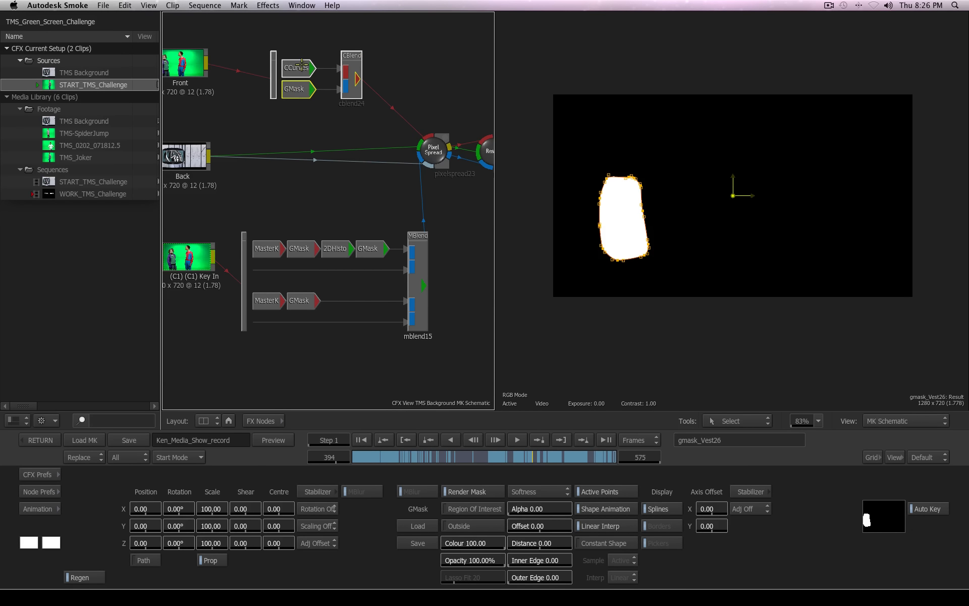
Set the duplicated vest mask to Outside and view the Colour Blend result
{"action": "left_click", "coordinate": [467, 525]}
{"action": "left_click", "coordinate": [645, 248]}
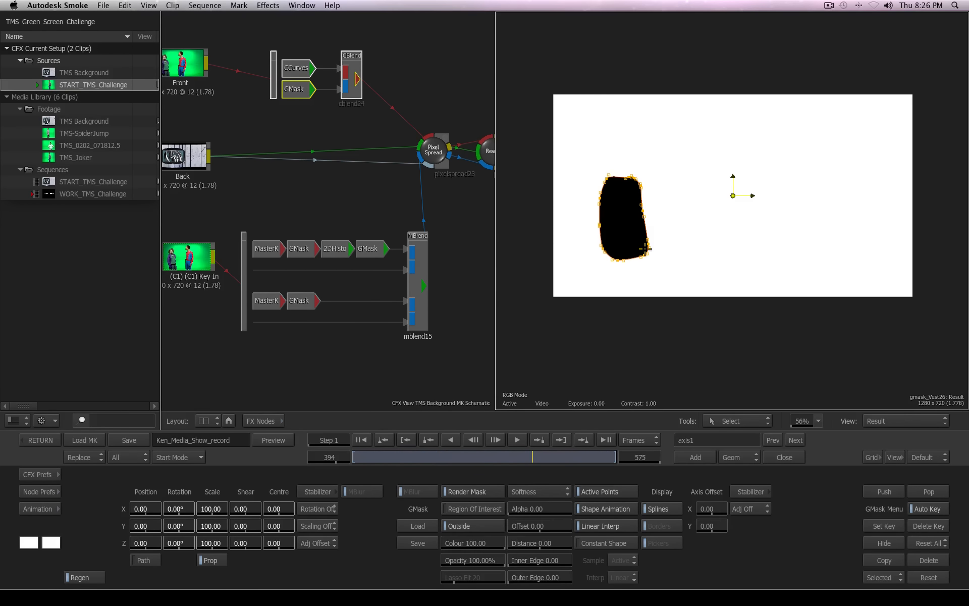
{"action": "left_click", "coordinate": [352, 76]}
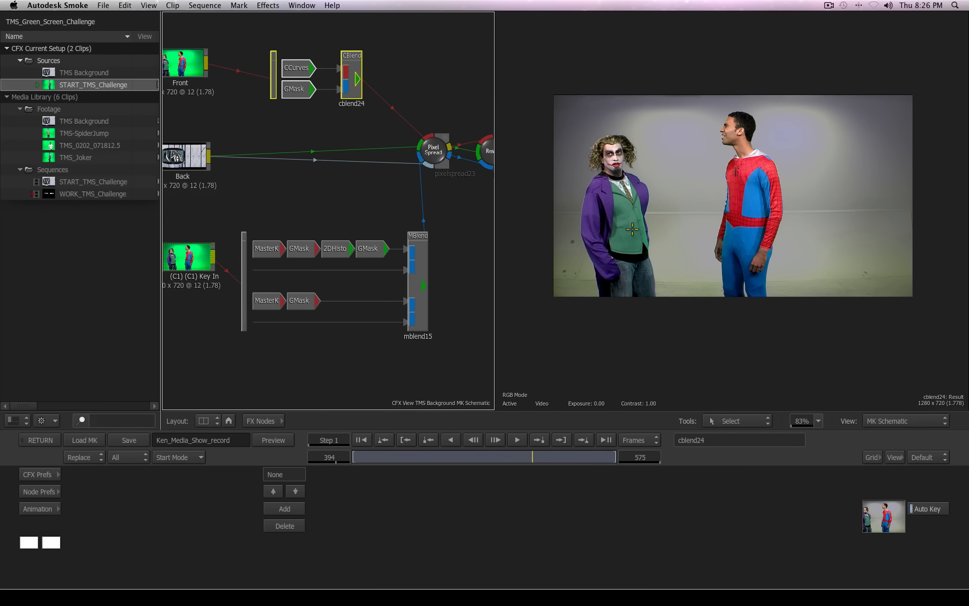
Check the inverted vest mask and view the final composite over the background
{"action": "left_click", "coordinate": [286, 90]}
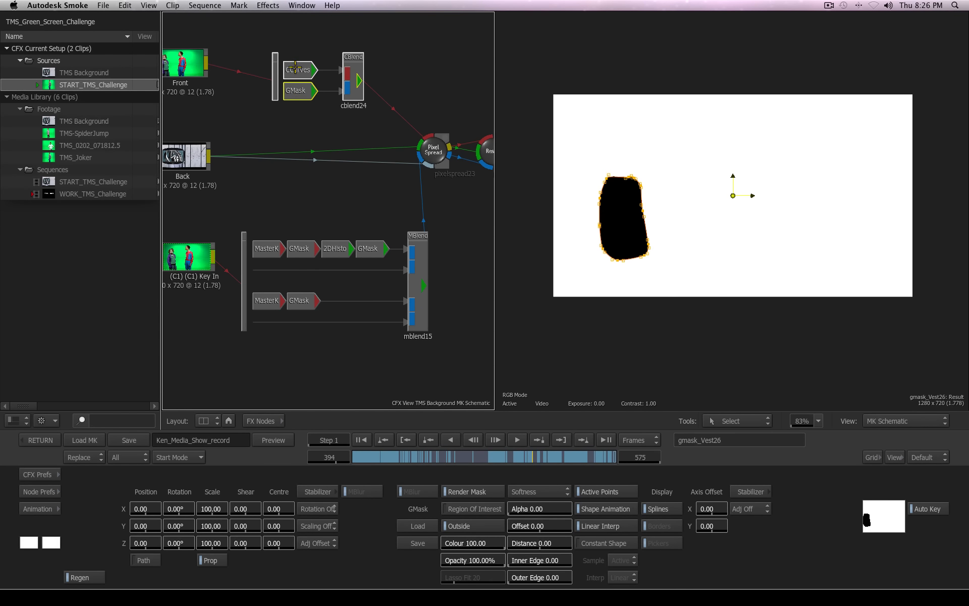
{"action": "mouse_move", "coordinate": [356, 57]}
{"action": "left_mouse_down"}
{"action": "mouse_move", "coordinate": [350, 69]}
{"action": "mouse_move", "coordinate": [354, 60]}
{"action": "left_mouse_up"}
{"action": "left_click", "coordinate": [685, 348]}
{"action": "key", "text": "F4"}
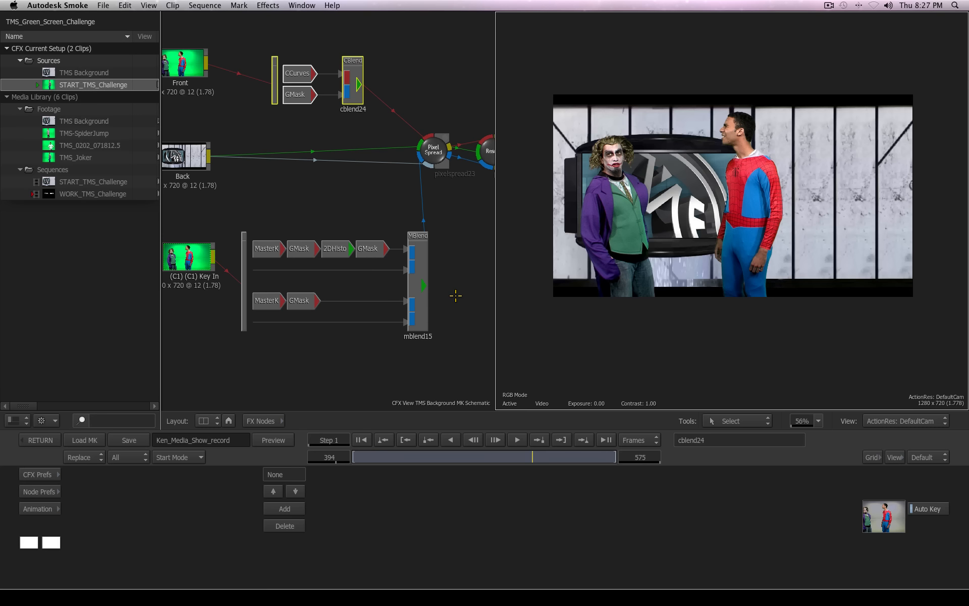
Exit Connect FX to the timeline and render the TMS Background clip's effect
{"action": "left_click", "coordinate": [262, 421]}
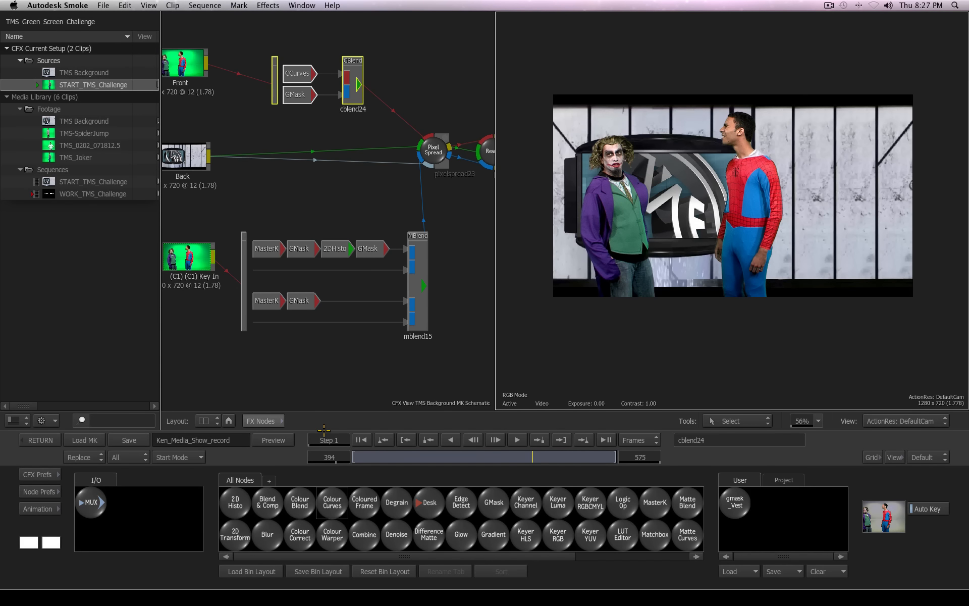
{"action": "left_click", "coordinate": [35, 441]}
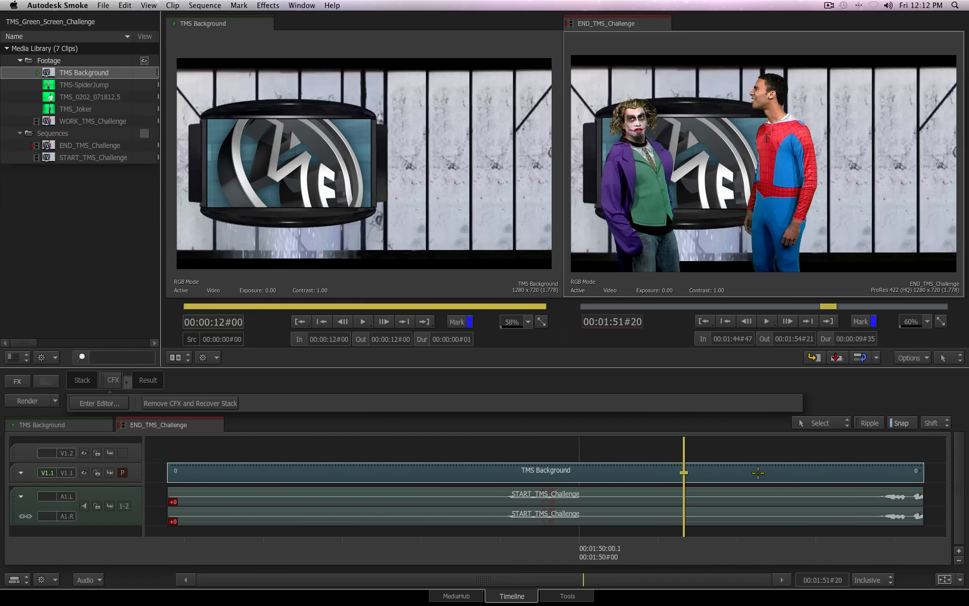
{"action": "left_click", "coordinate": [19, 400]}
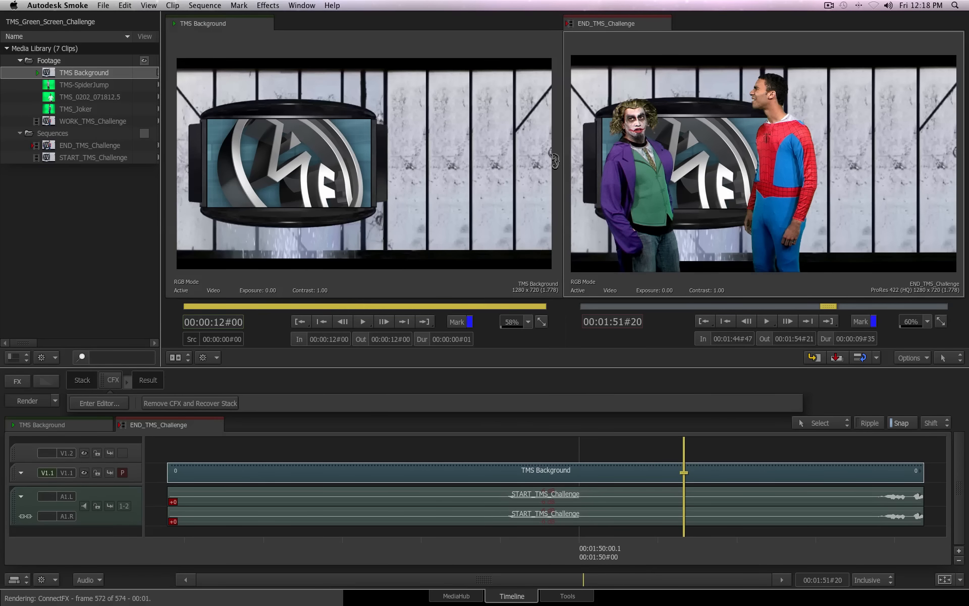
Review the rendered END_TMS_Challenge composite full screen by scrubbing through it, and return to the timeline to scrub back to 00:01:46#28
{"action": "left_click", "coordinate": [941, 321]}
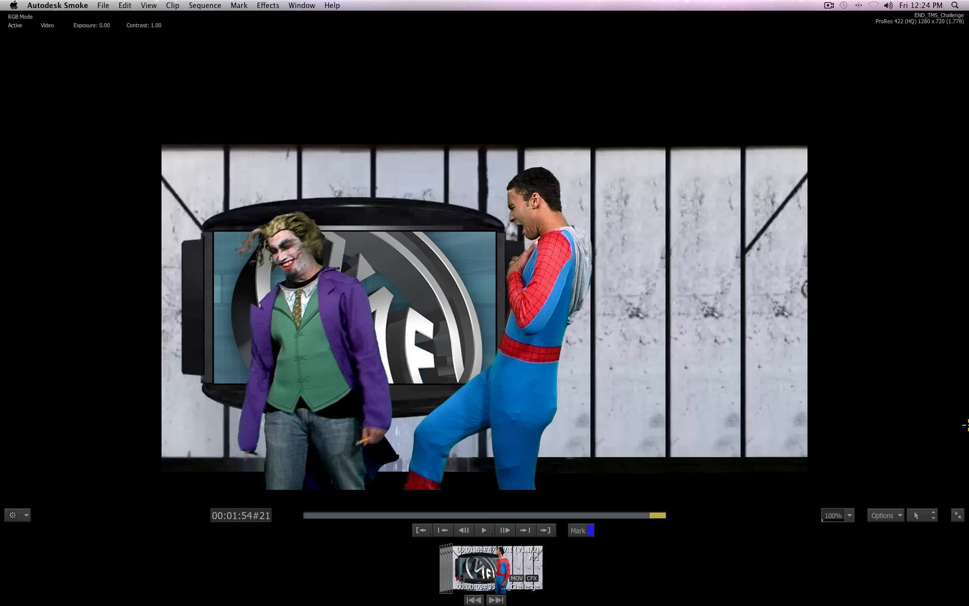
{"action": "left_click_drag", "start_coordinate": [623, 490], "coordinate": [459, 470]}
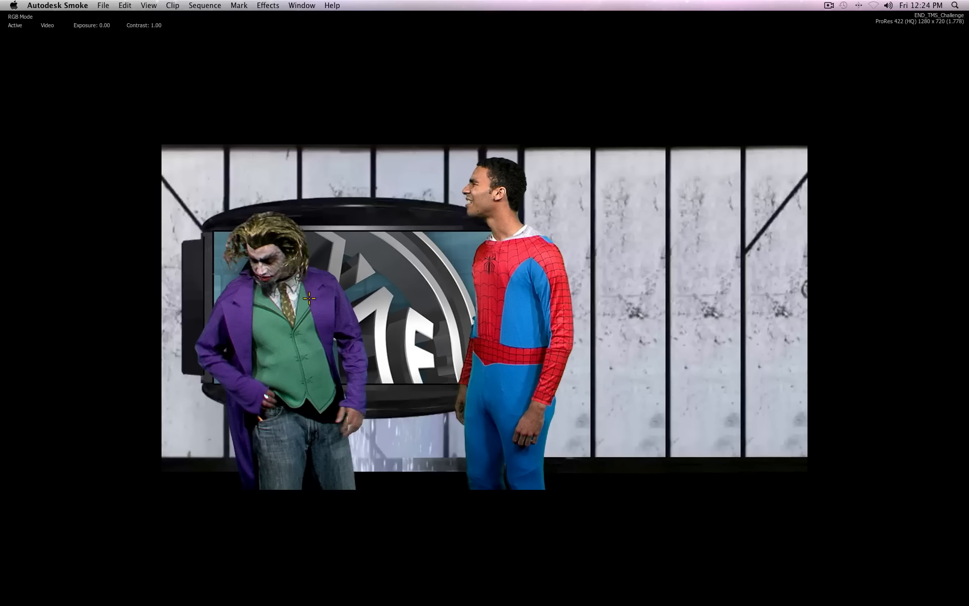
{"action": "mouse_move", "coordinate": [504, 499]}
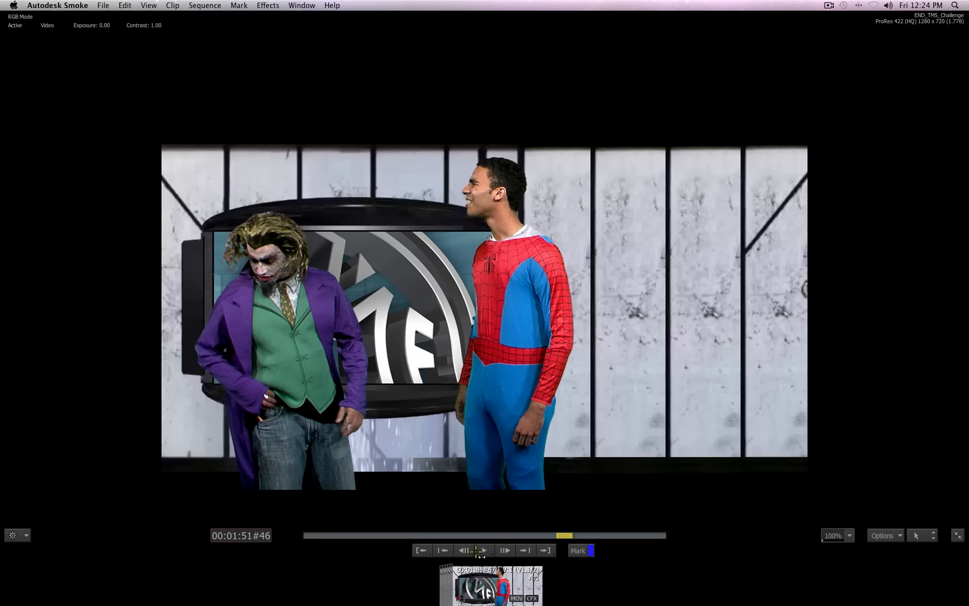
{"action": "left_click_drag", "start_coordinate": [556, 503], "coordinate": [670, 501]}
{"action": "left_click_drag", "start_coordinate": [701, 492], "coordinate": [702, 490]}
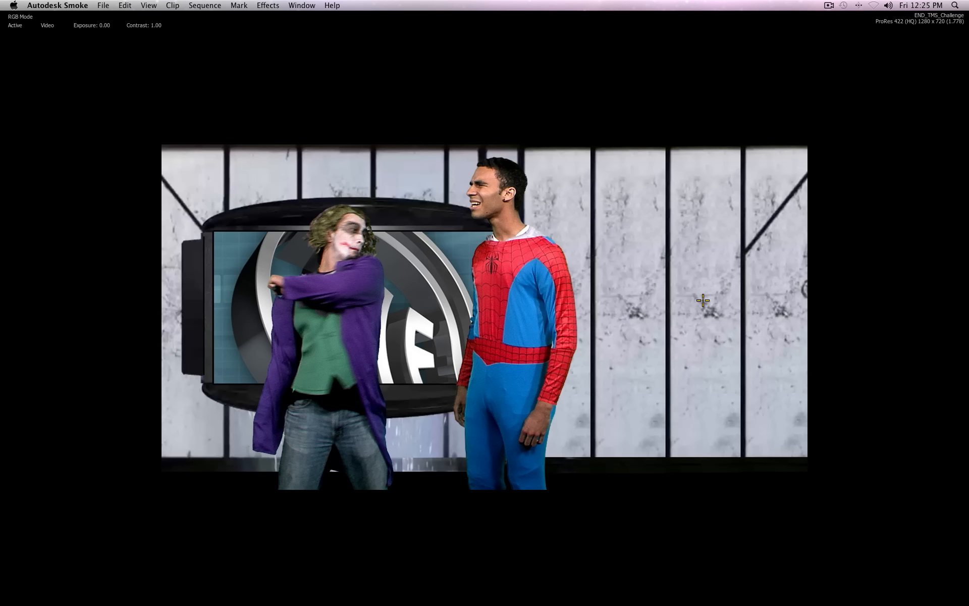
{"action": "key", "text": "Escape"}
{"action": "left_click_drag", "start_coordinate": [861, 551], "coordinate": [295, 558]}
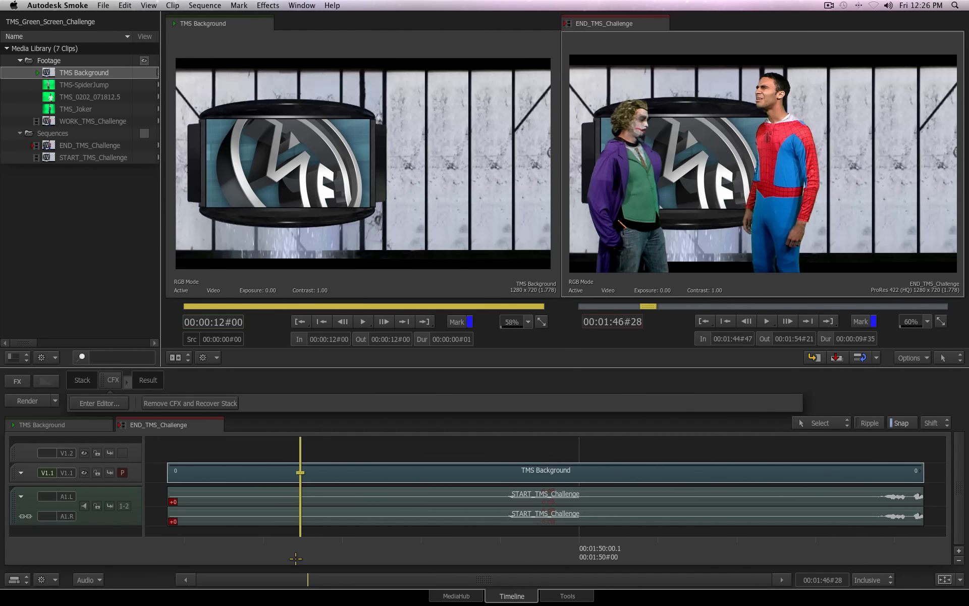